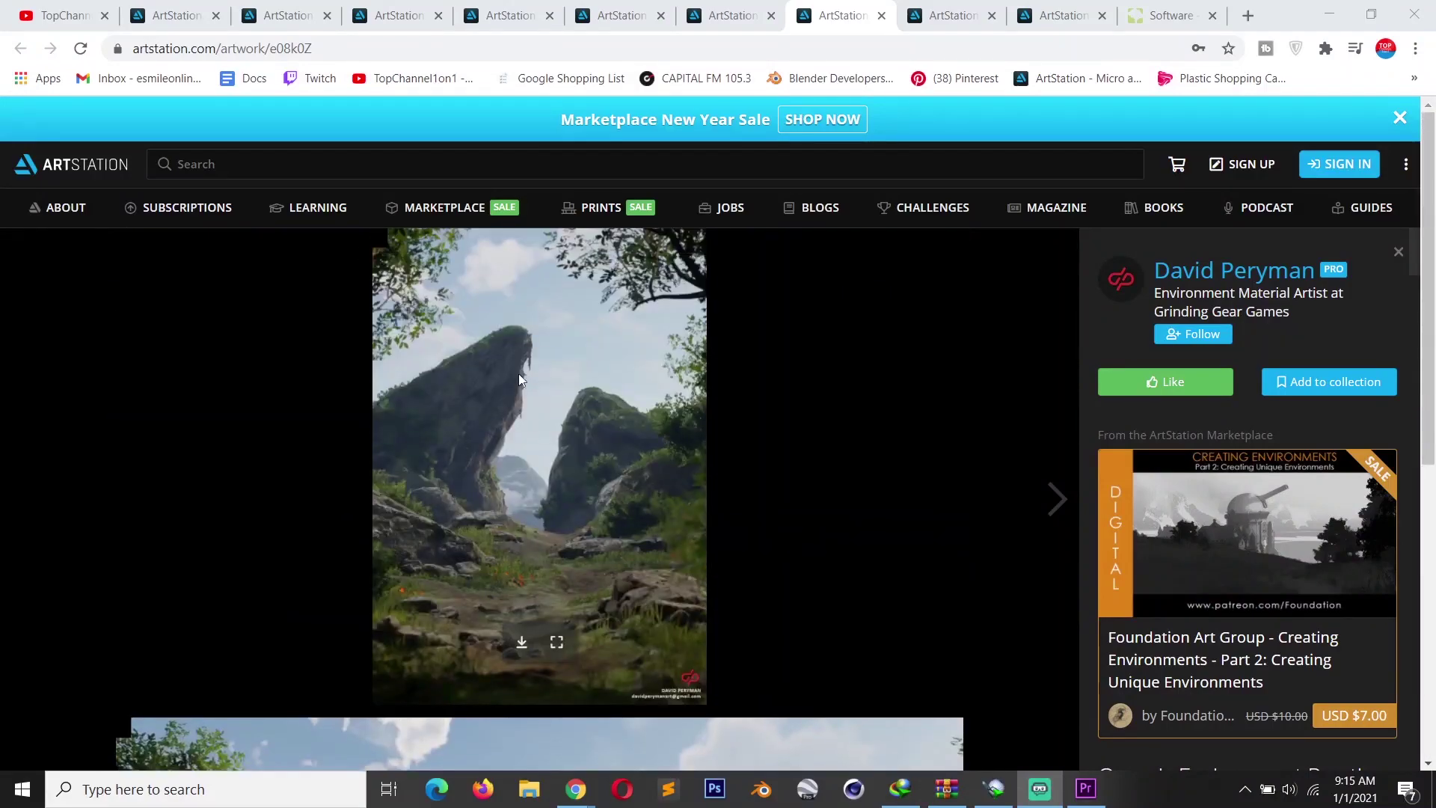
Examine the environment artworks on the open ArtStation pages, including the mansion, the Unreal 4 ArchViz interior and the Japan Factory scene.
{"action": "key", "text": "ctrl+2"}
{"action": "key", "text": "ctrl+Tab"}
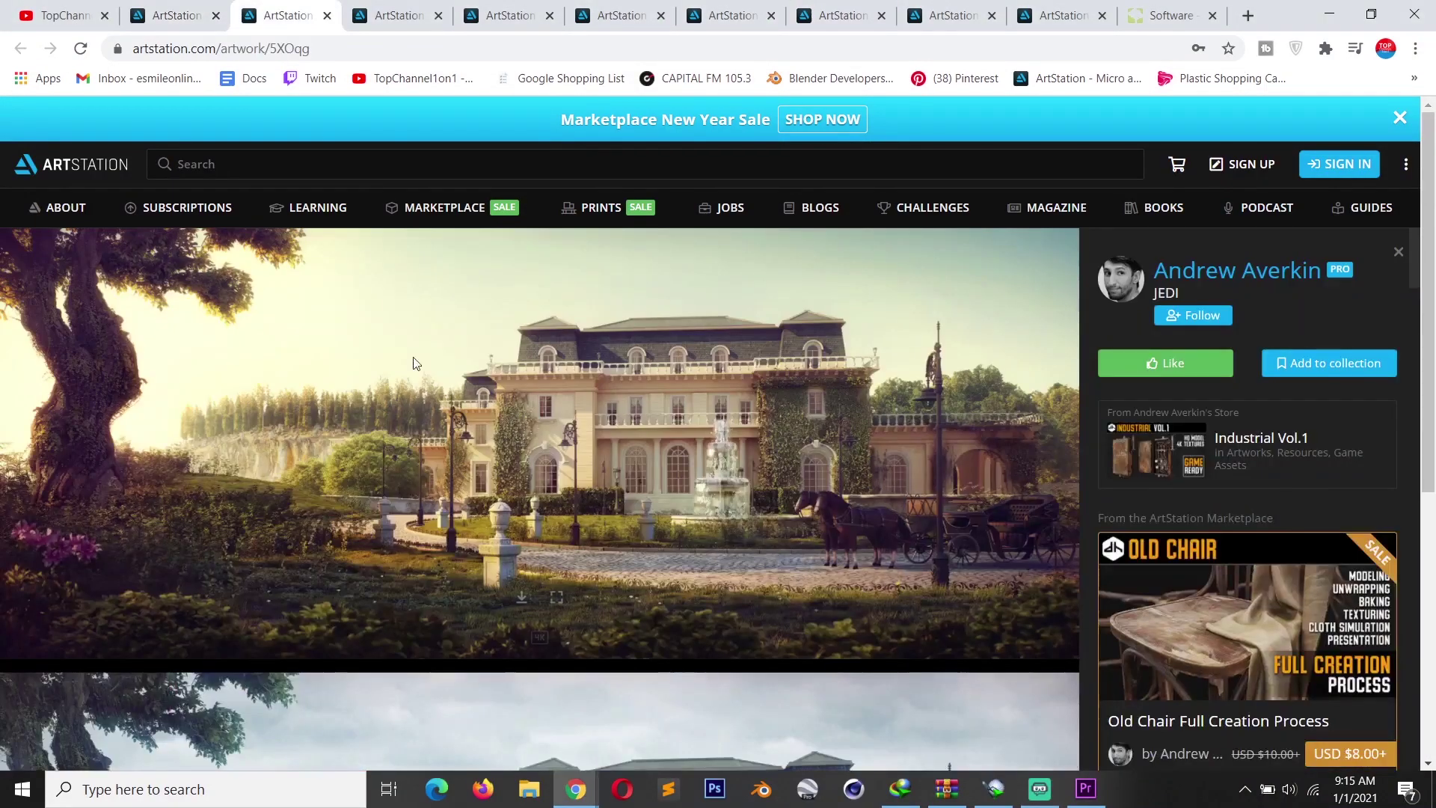
{"action": "scroll", "coordinate": [425, 397], "scroll_direction": "down", "scroll_amount": 5}
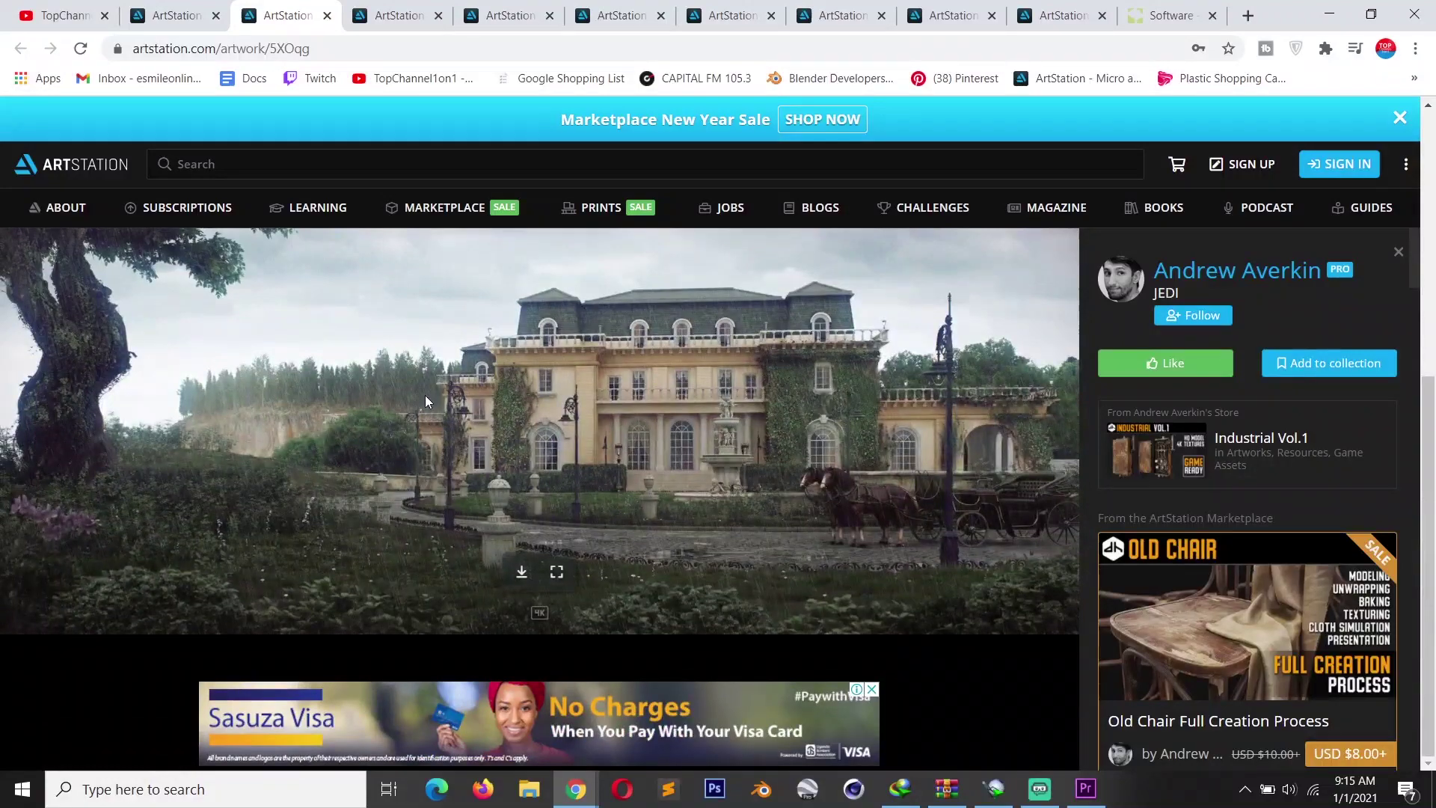
{"action": "scroll", "coordinate": [425, 401], "scroll_direction": "up", "scroll_amount": 4}
{"action": "left_click", "coordinate": [378, 8]}
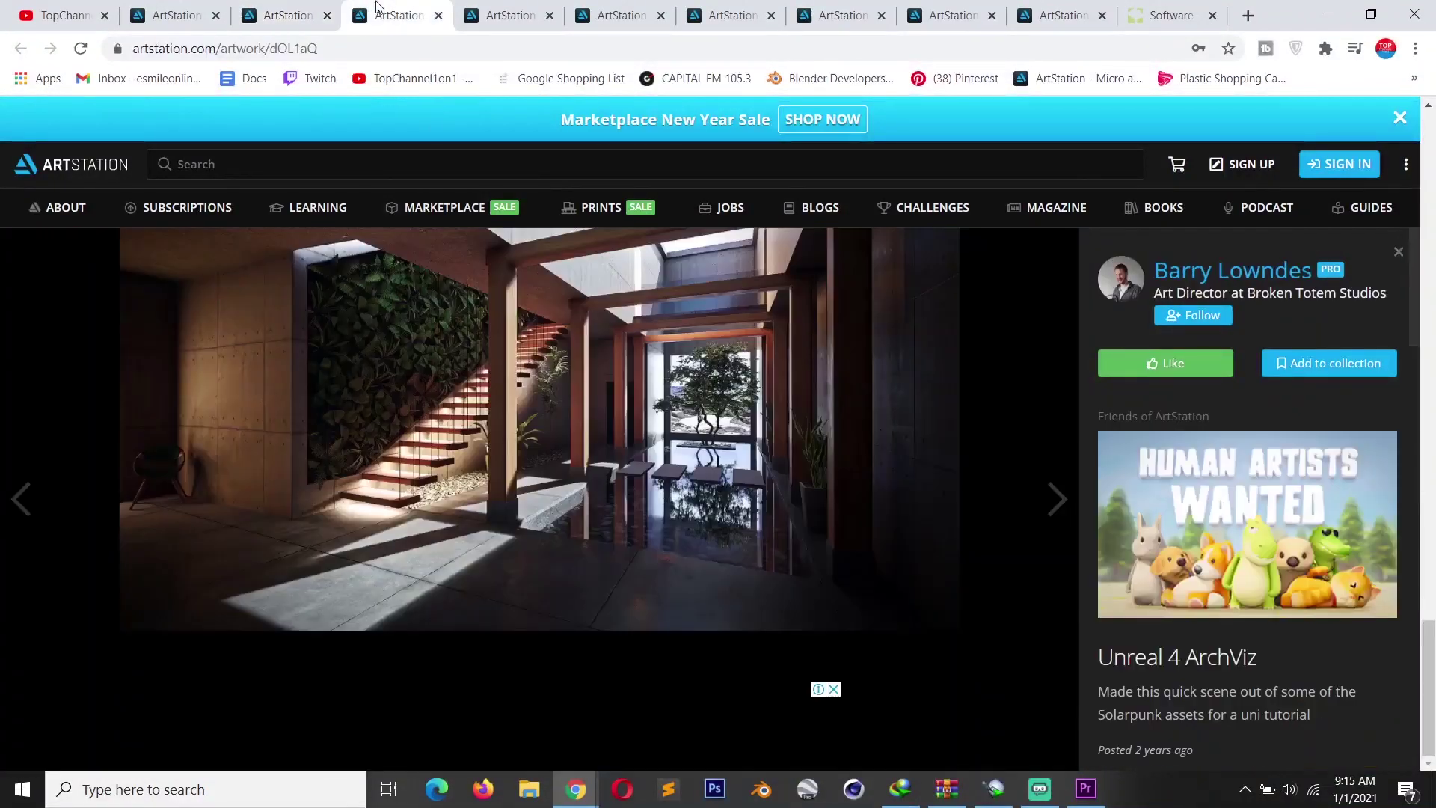
{"action": "scroll", "coordinate": [501, 492], "scroll_direction": "up", "scroll_amount": 10}
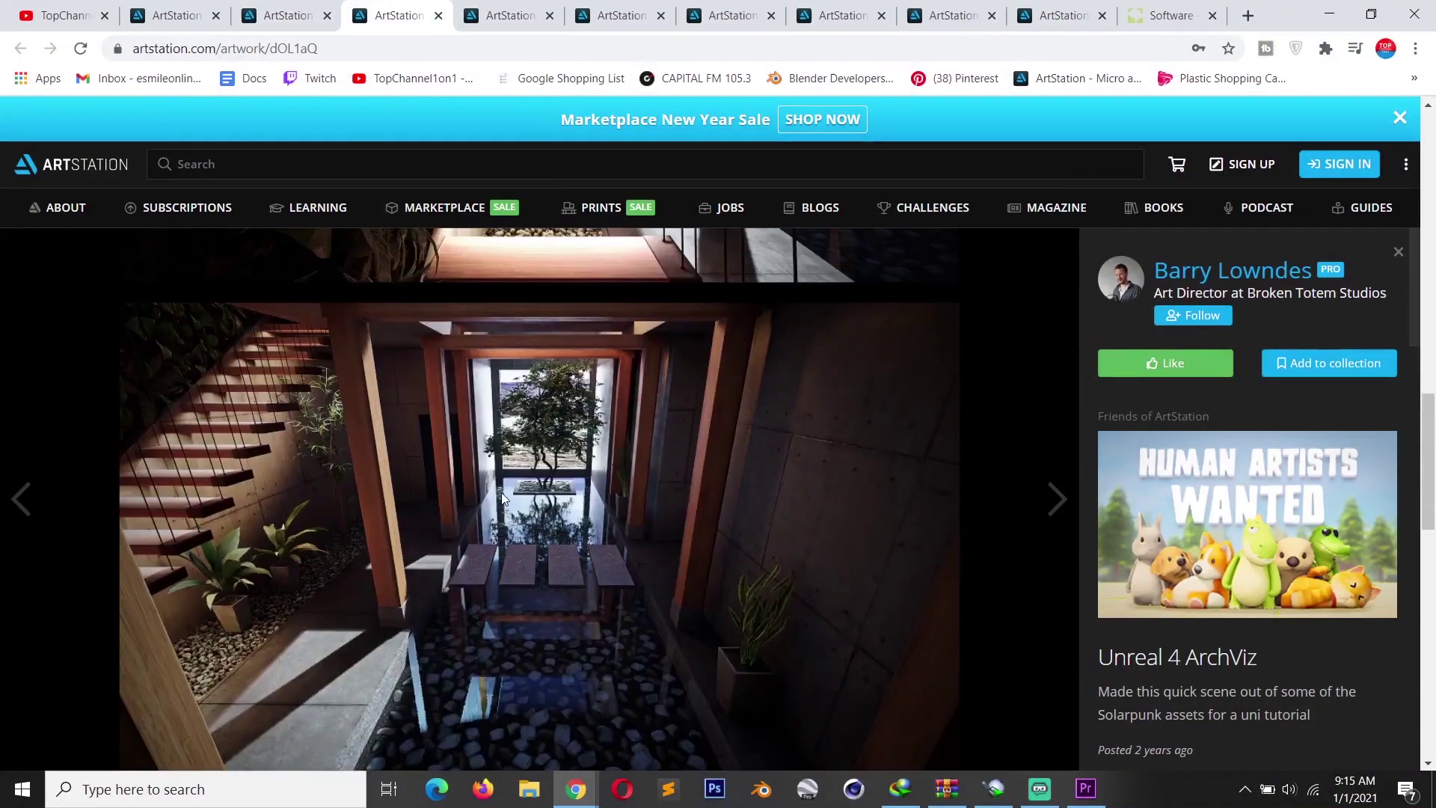
{"action": "scroll", "coordinate": [501, 492], "scroll_direction": "up", "scroll_amount": 10}
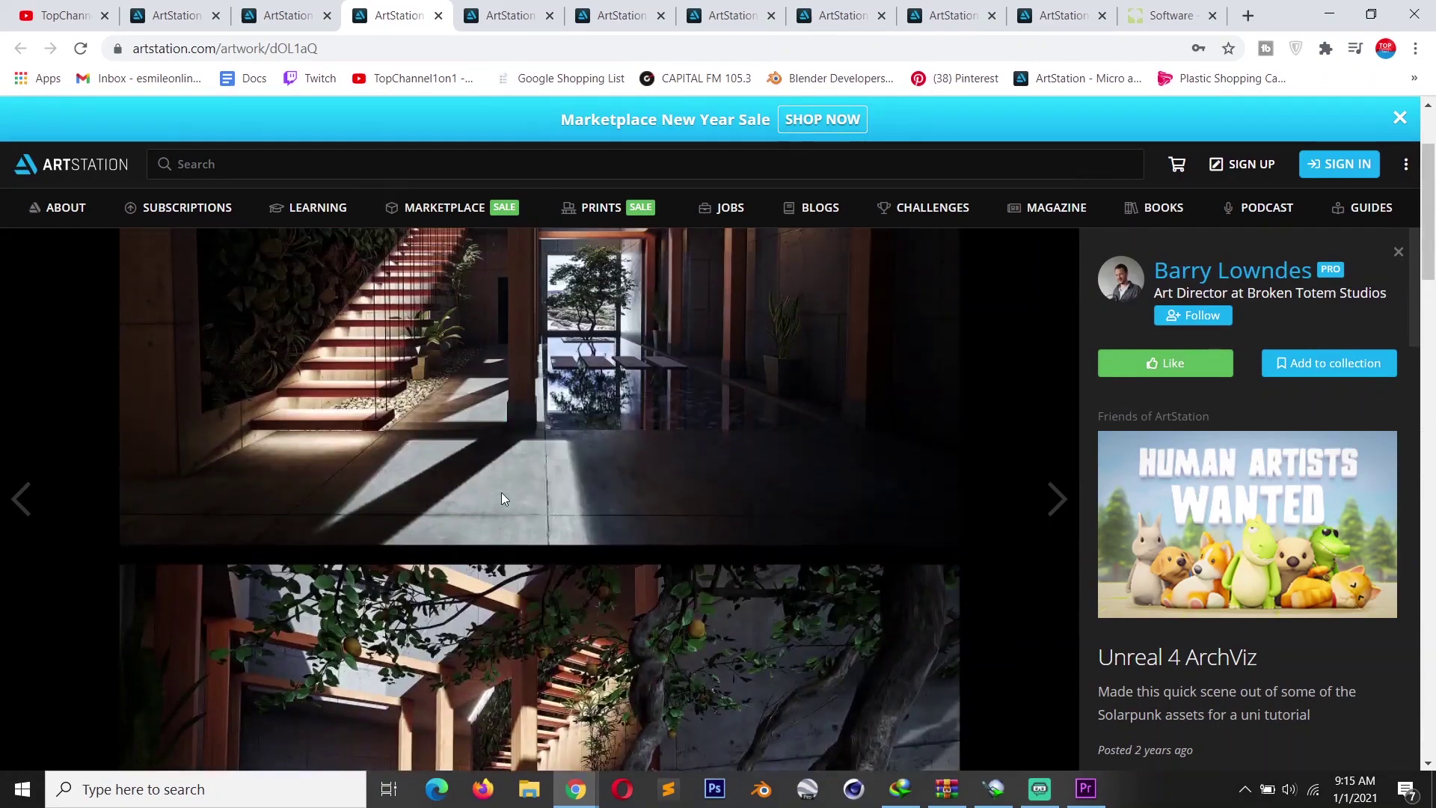
{"action": "left_click", "coordinate": [508, 15]}
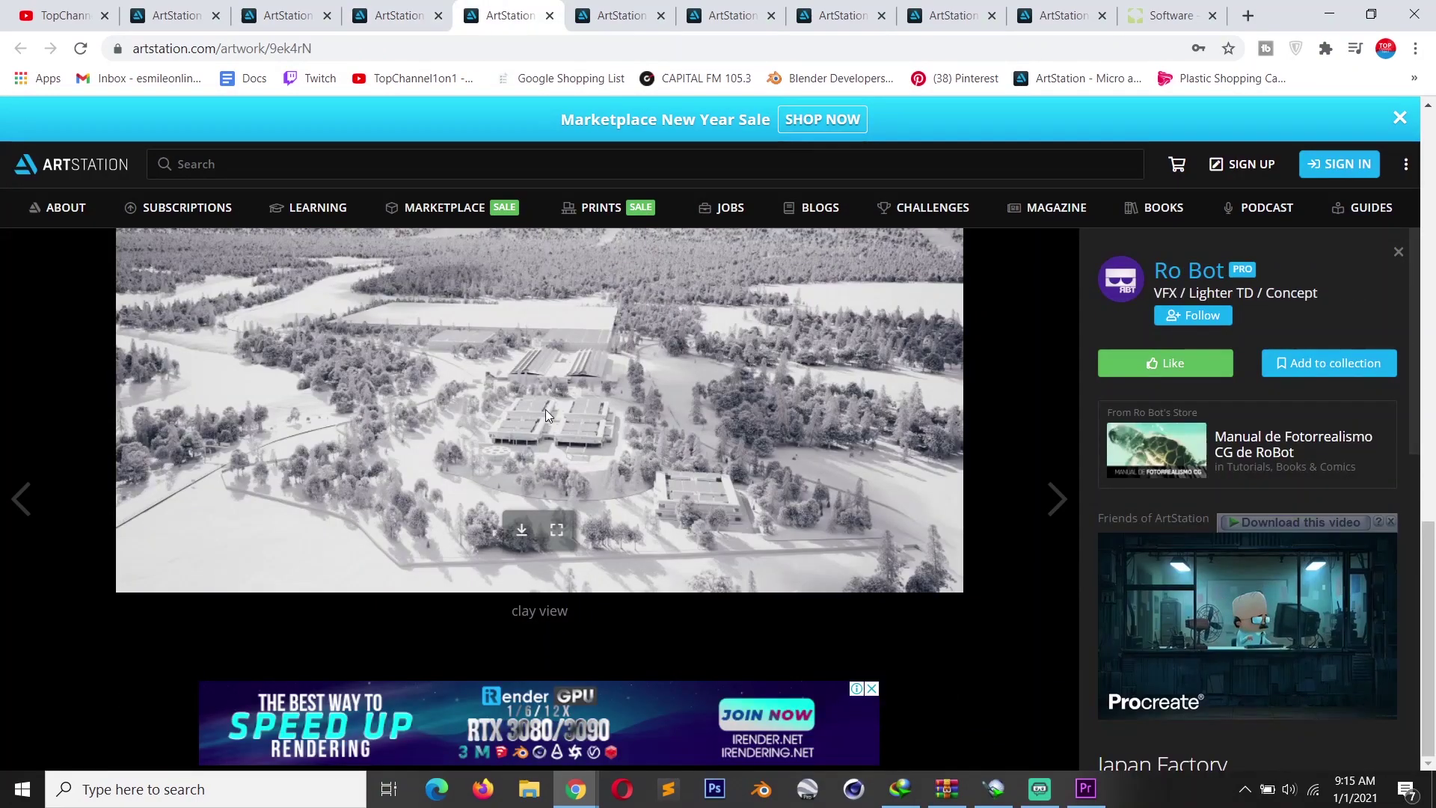
{"action": "scroll", "coordinate": [546, 409], "scroll_direction": "up", "scroll_amount": 8}
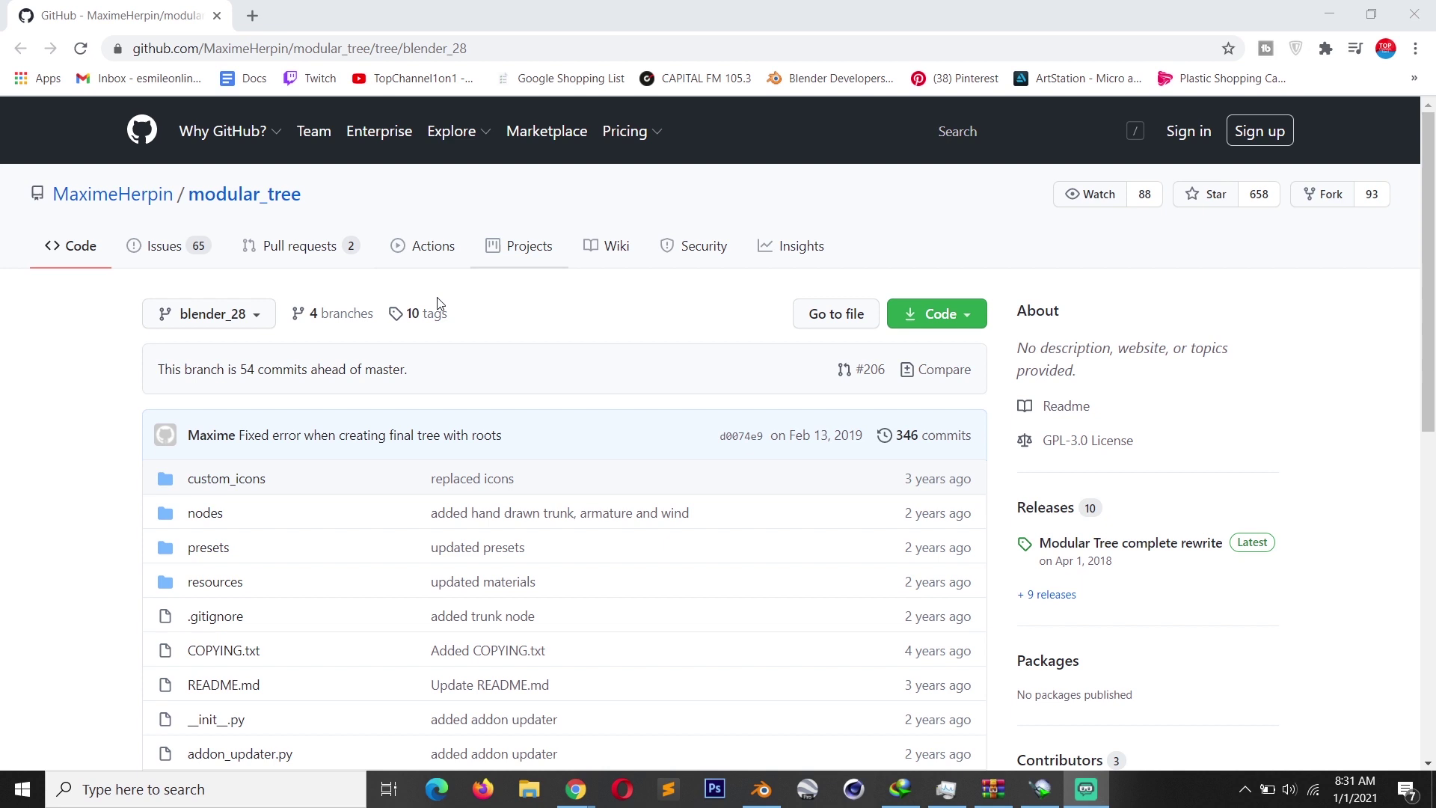
Request a ZIP download of the modular_tree repository's blender_28 branch and cancel the download dialog.
{"action": "left_click", "coordinate": [474, 277]}
{"action": "left_click", "coordinate": [905, 313]}
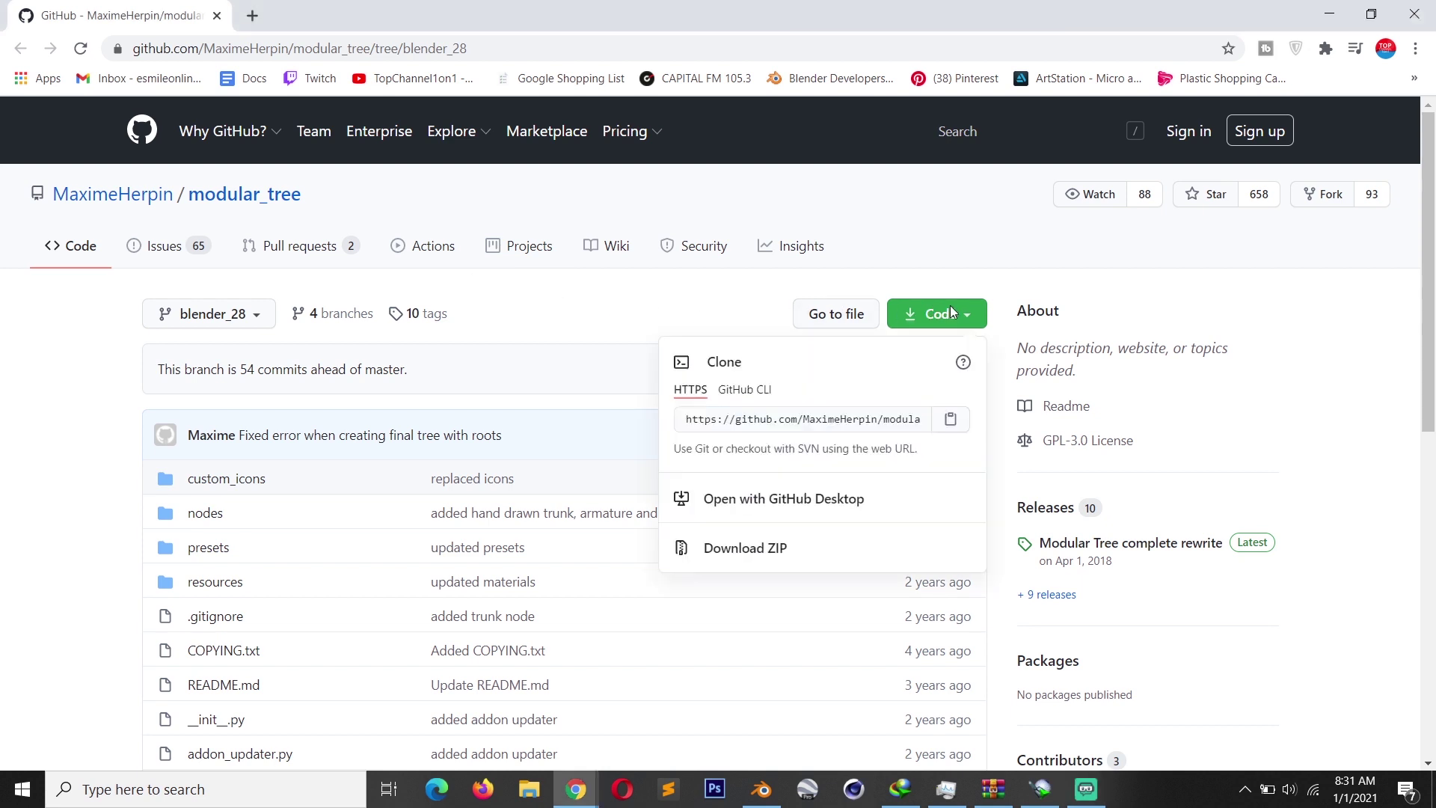
{"action": "left_click", "coordinate": [799, 548]}
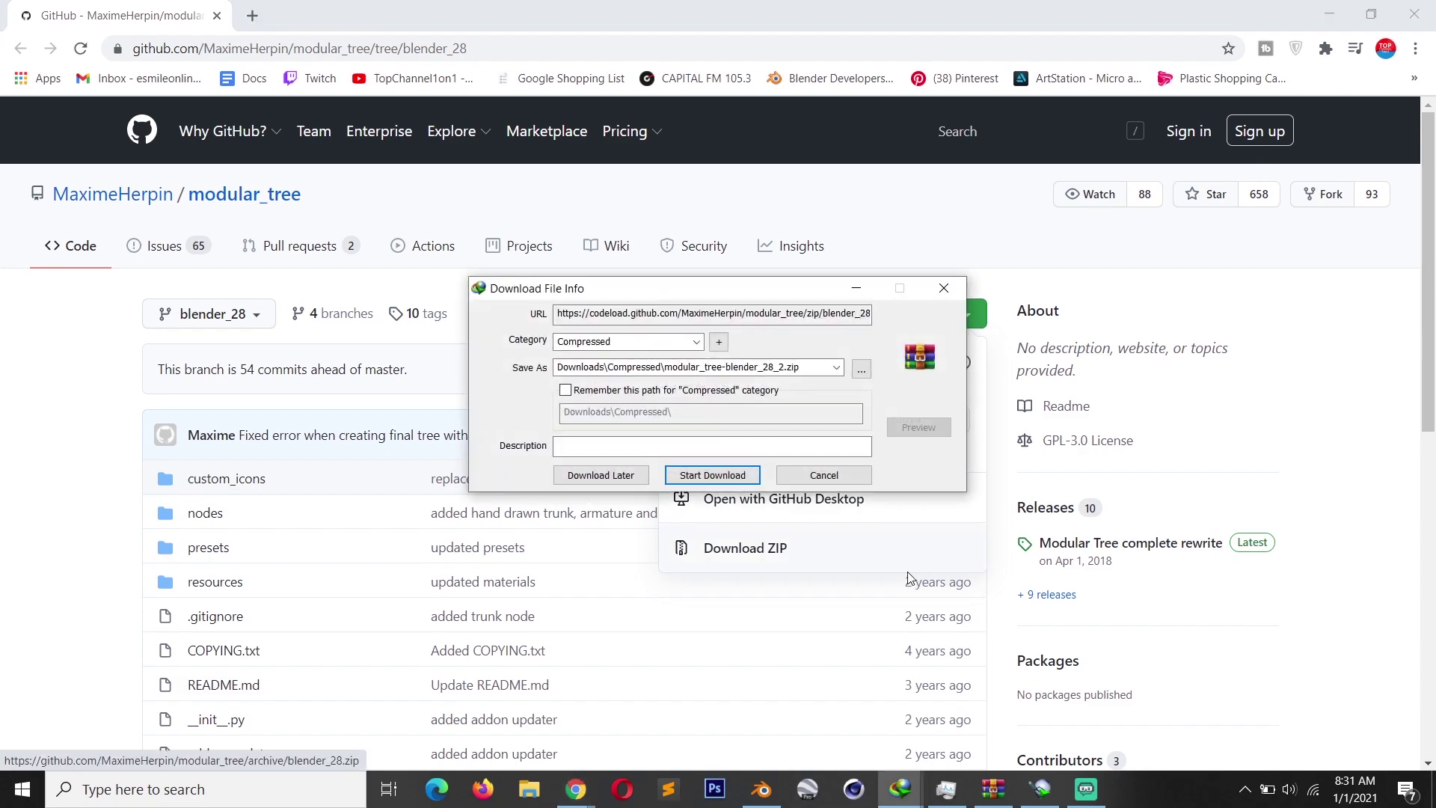
{"action": "left_click", "coordinate": [805, 474]}
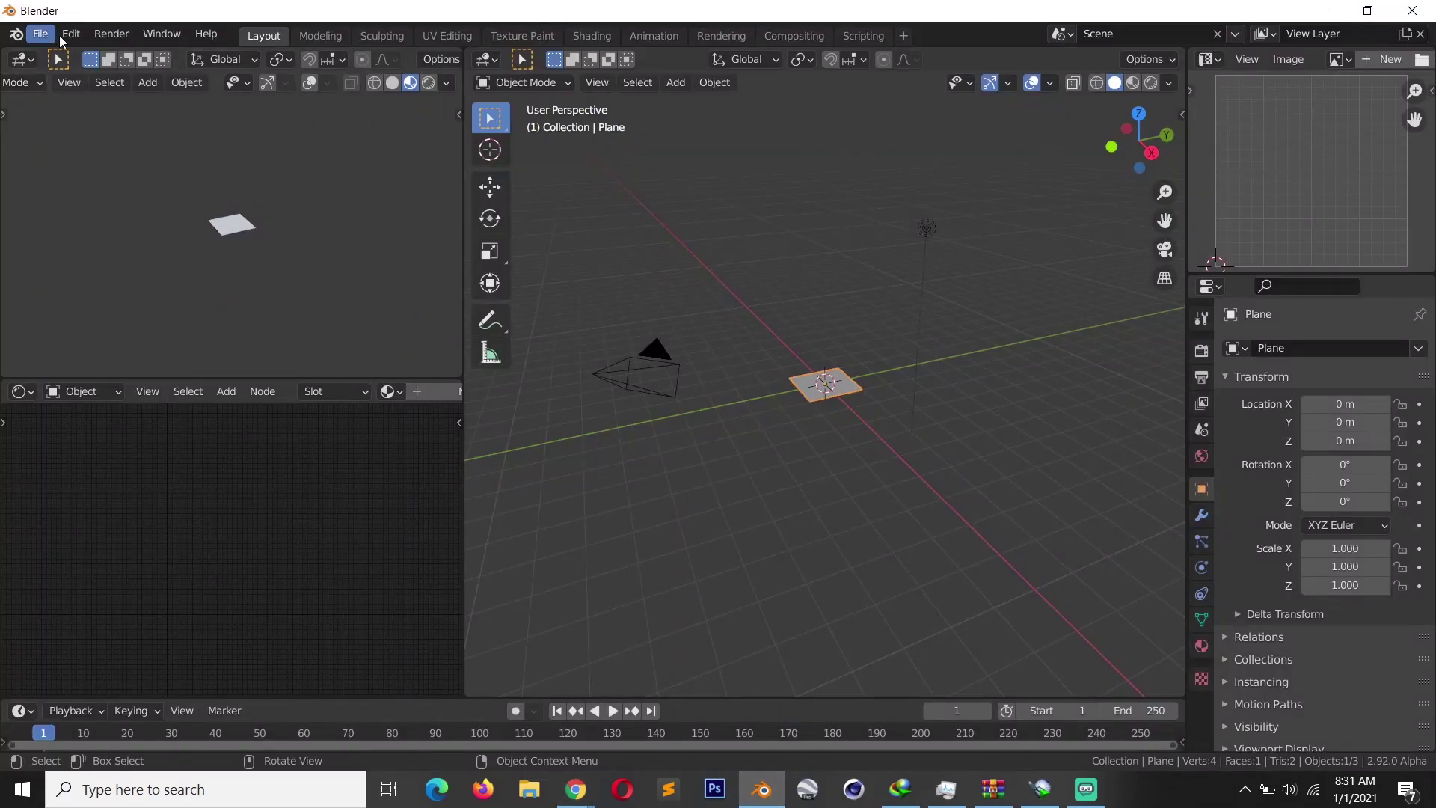
Switch to Blender and try to install the downloaded modular_tree ZIP as an add-on in the preferences, closing them when done.
{"action": "left_click", "coordinate": [71, 34]}
{"action": "left_click", "coordinate": [113, 300]}
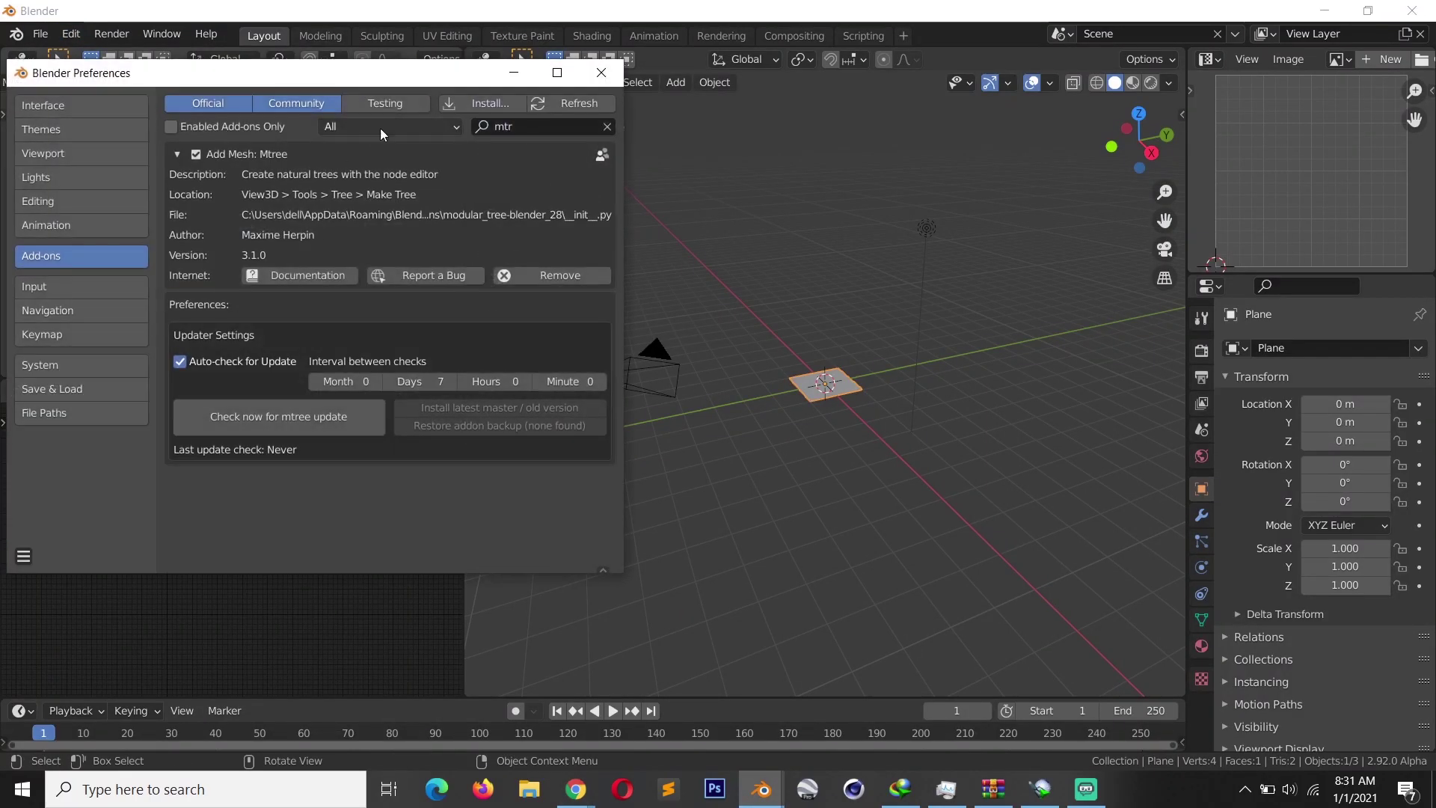
{"action": "left_click", "coordinate": [486, 96]}
{"action": "left_click", "coordinate": [93, 267]}
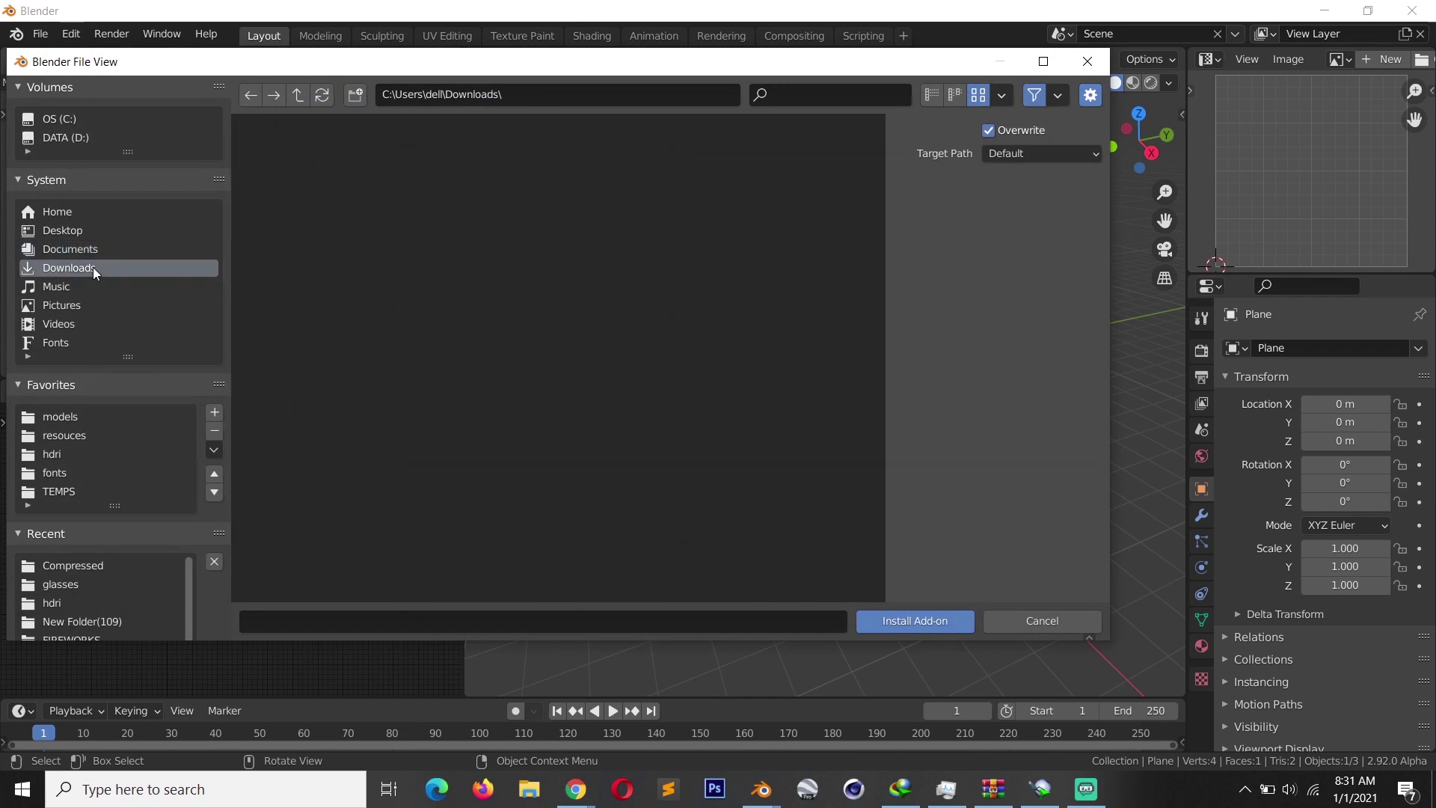
{"action": "double_click", "coordinate": [307, 176]}
{"action": "scroll", "coordinate": [321, 212], "scroll_direction": "down", "scroll_amount": 3}
{"action": "left_click", "coordinate": [303, 366]}
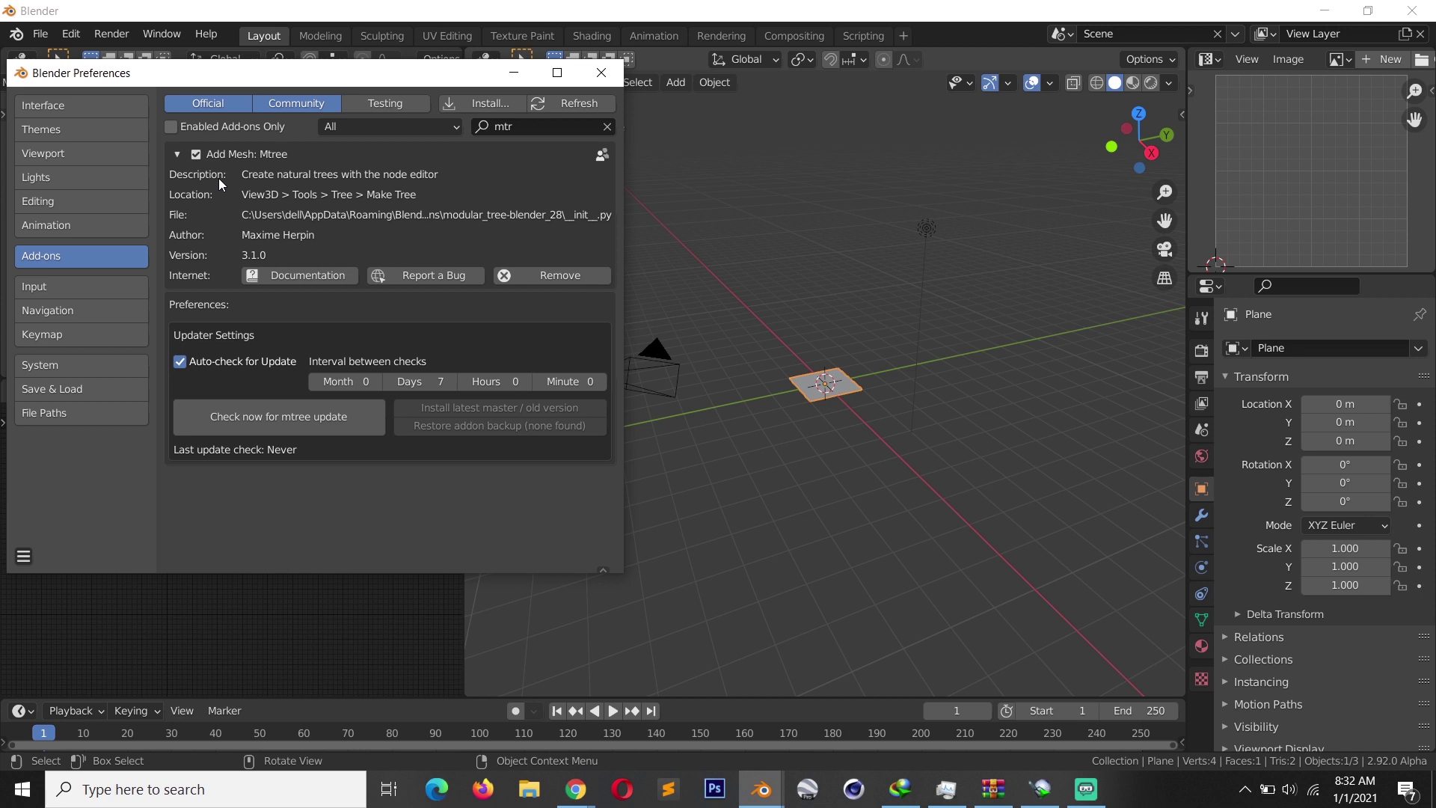
{"action": "left_click", "coordinate": [608, 72]}
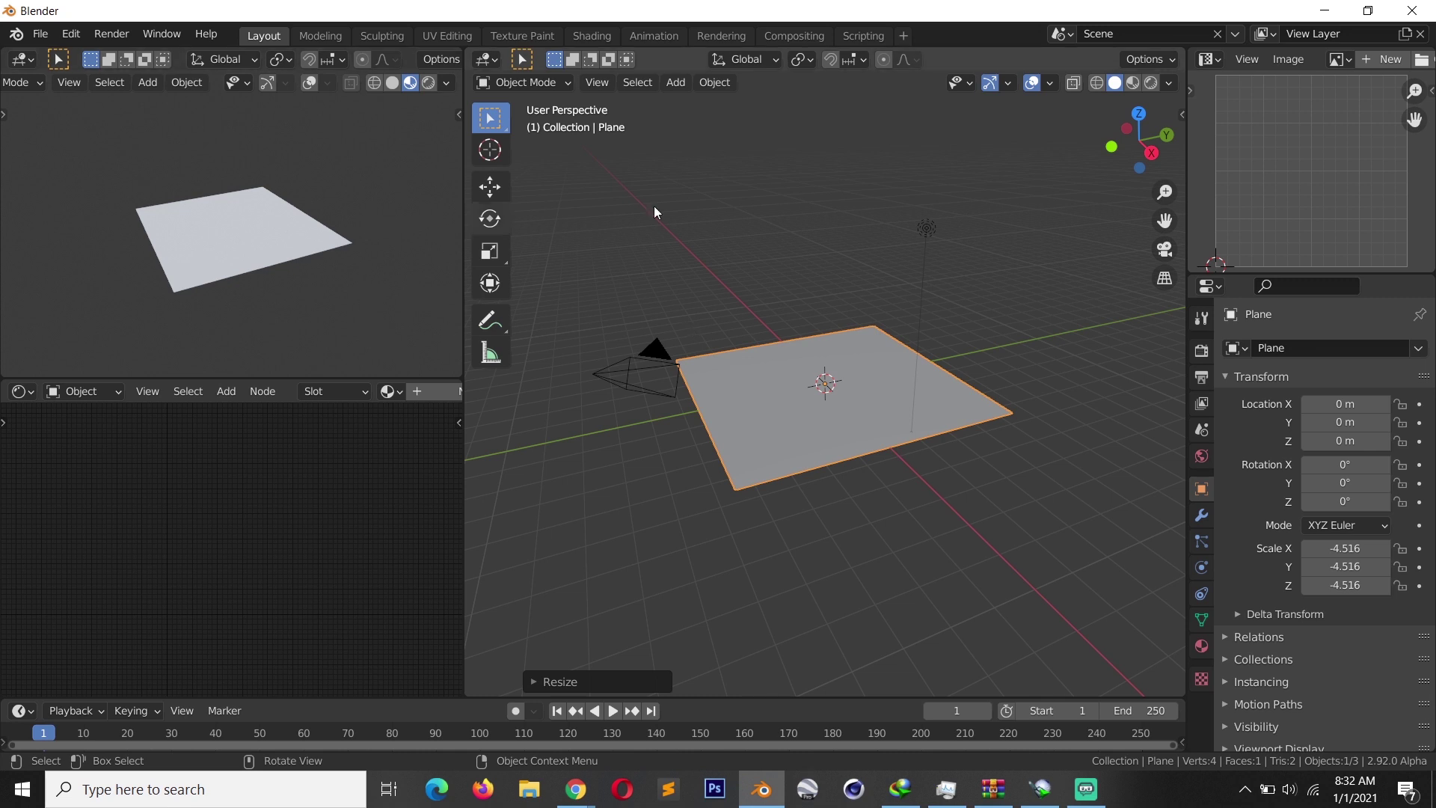
Join the small 3D viewport with the shader editor below it into one area.
{"action": "right_click", "coordinate": [375, 373]}
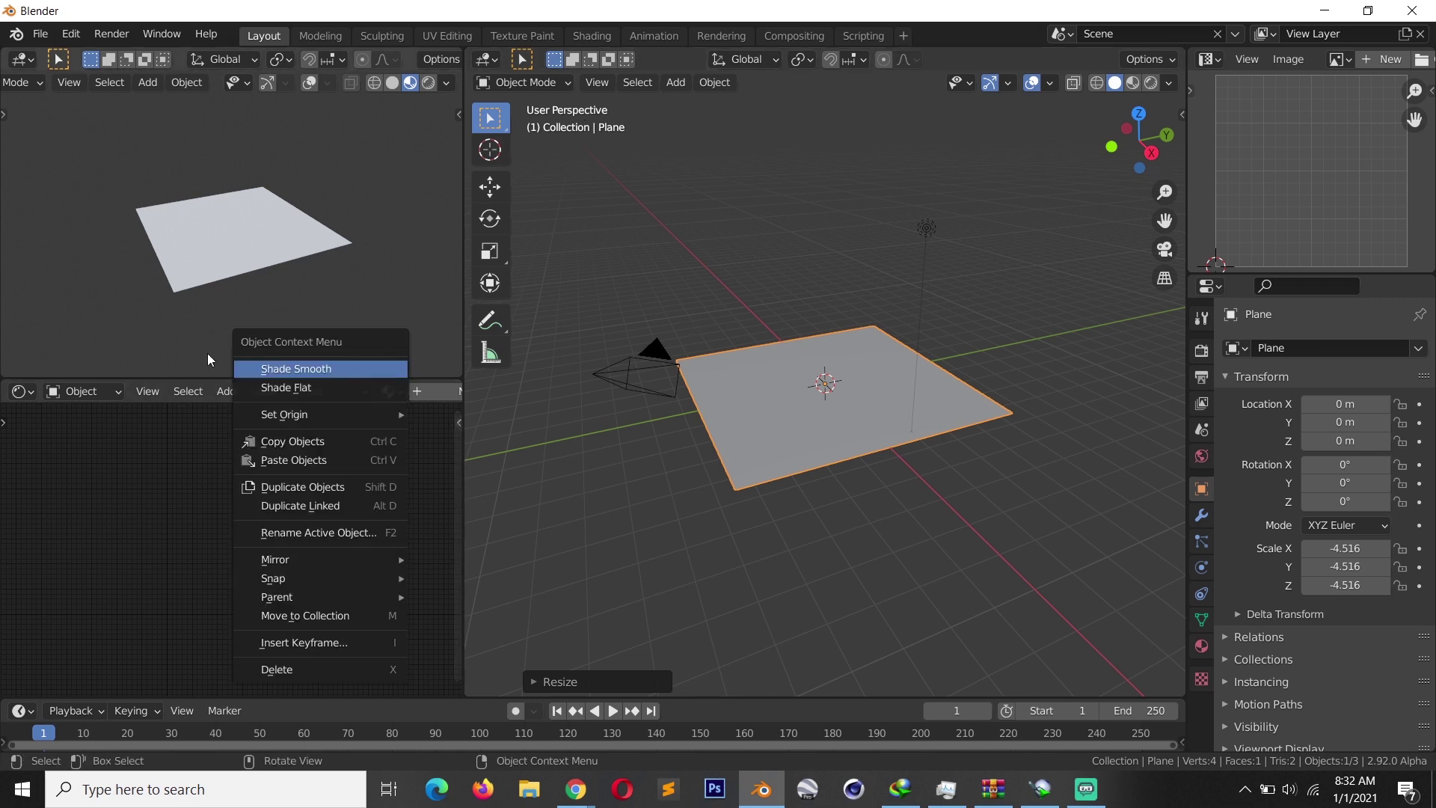
{"action": "right_click", "coordinate": [226, 376]}
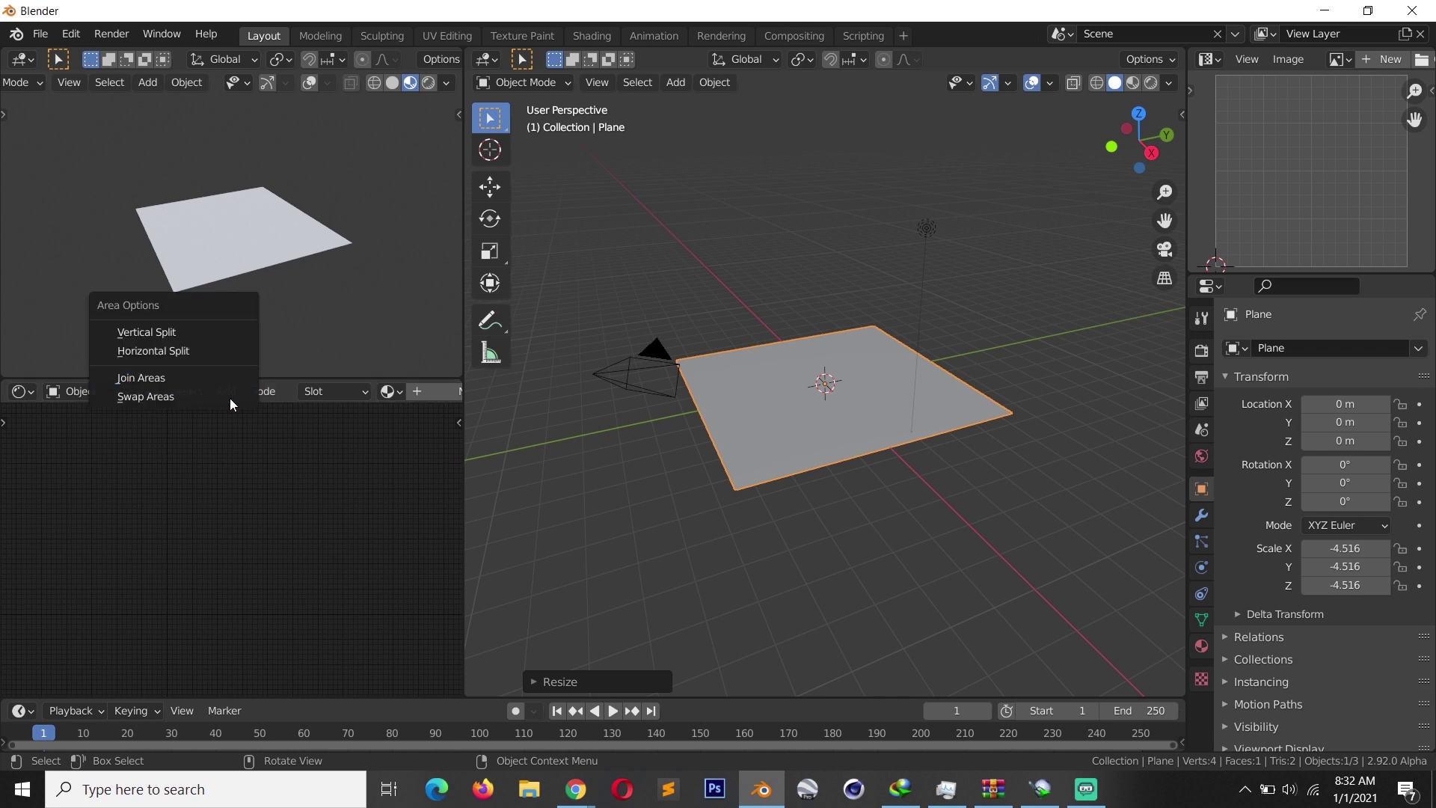
{"action": "left_click", "coordinate": [150, 379]}
{"action": "left_click", "coordinate": [110, 135]}
Turn the joined area into the Mtree node editor and create a new node tree.
{"action": "left_click", "coordinate": [21, 59]}
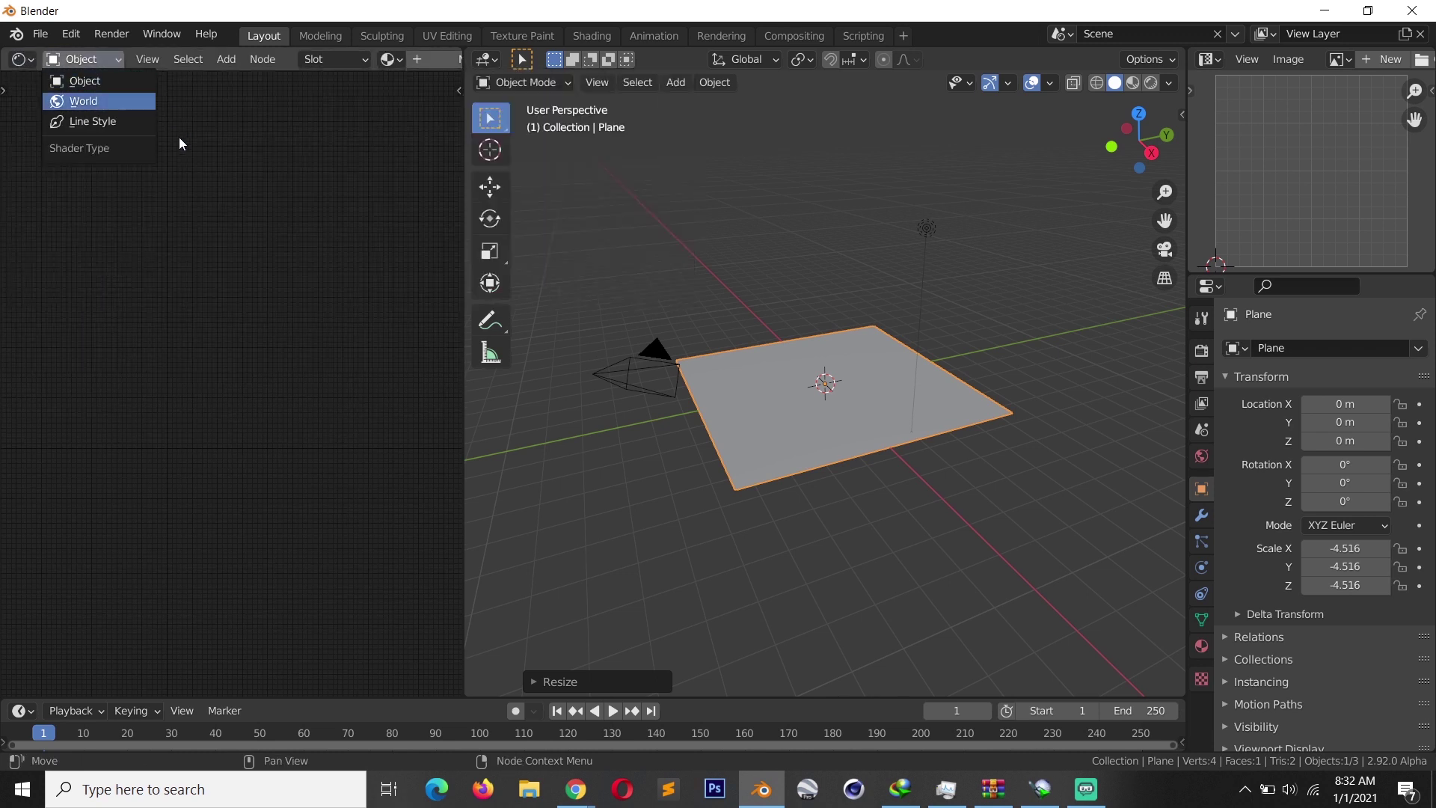
{"action": "left_click", "coordinate": [113, 216]}
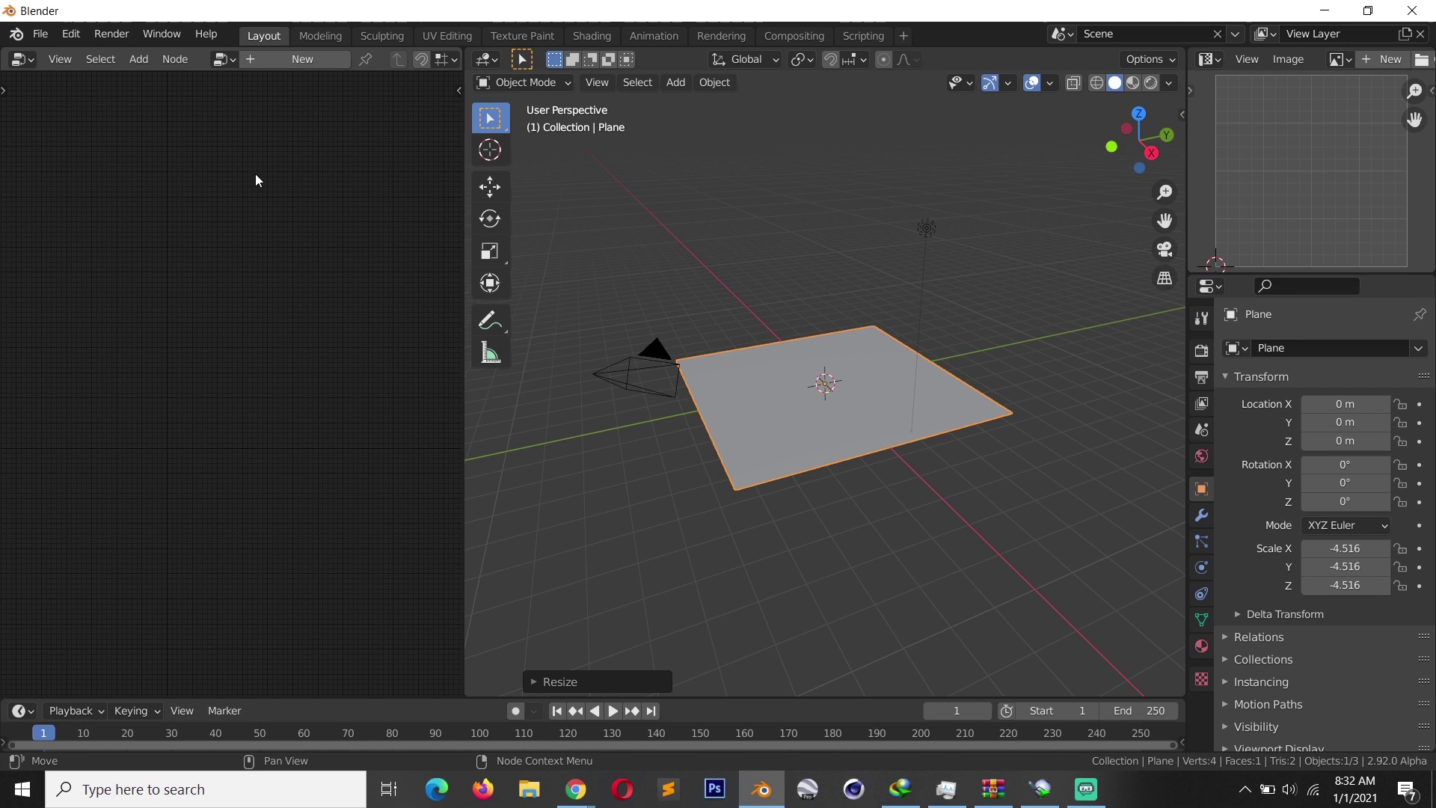
{"action": "left_click", "coordinate": [318, 60]}
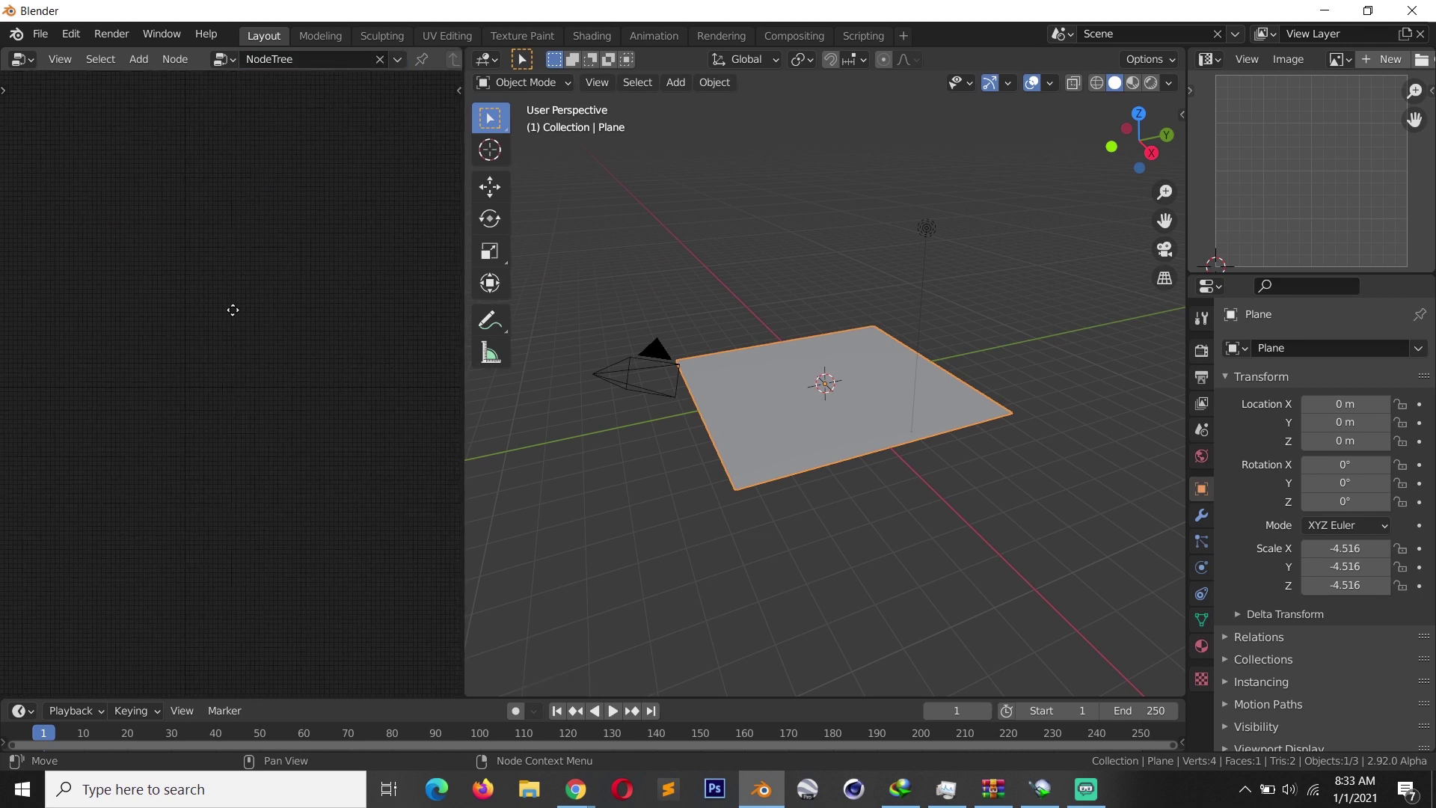
Show the Mtree settings in the node editor's sidebar and load the default tree preset.
{"action": "key", "text": "n"}
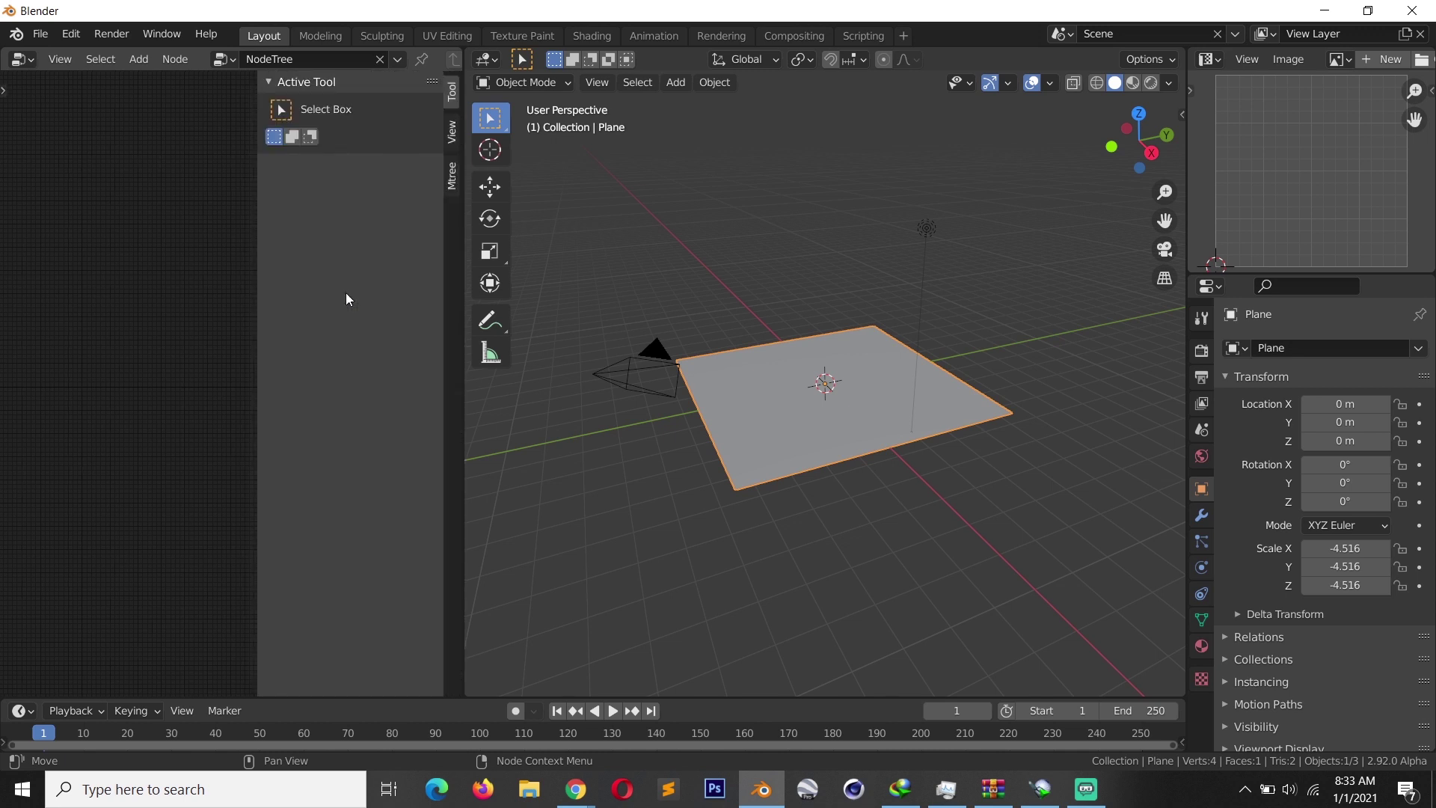
{"action": "left_click", "coordinate": [452, 178]}
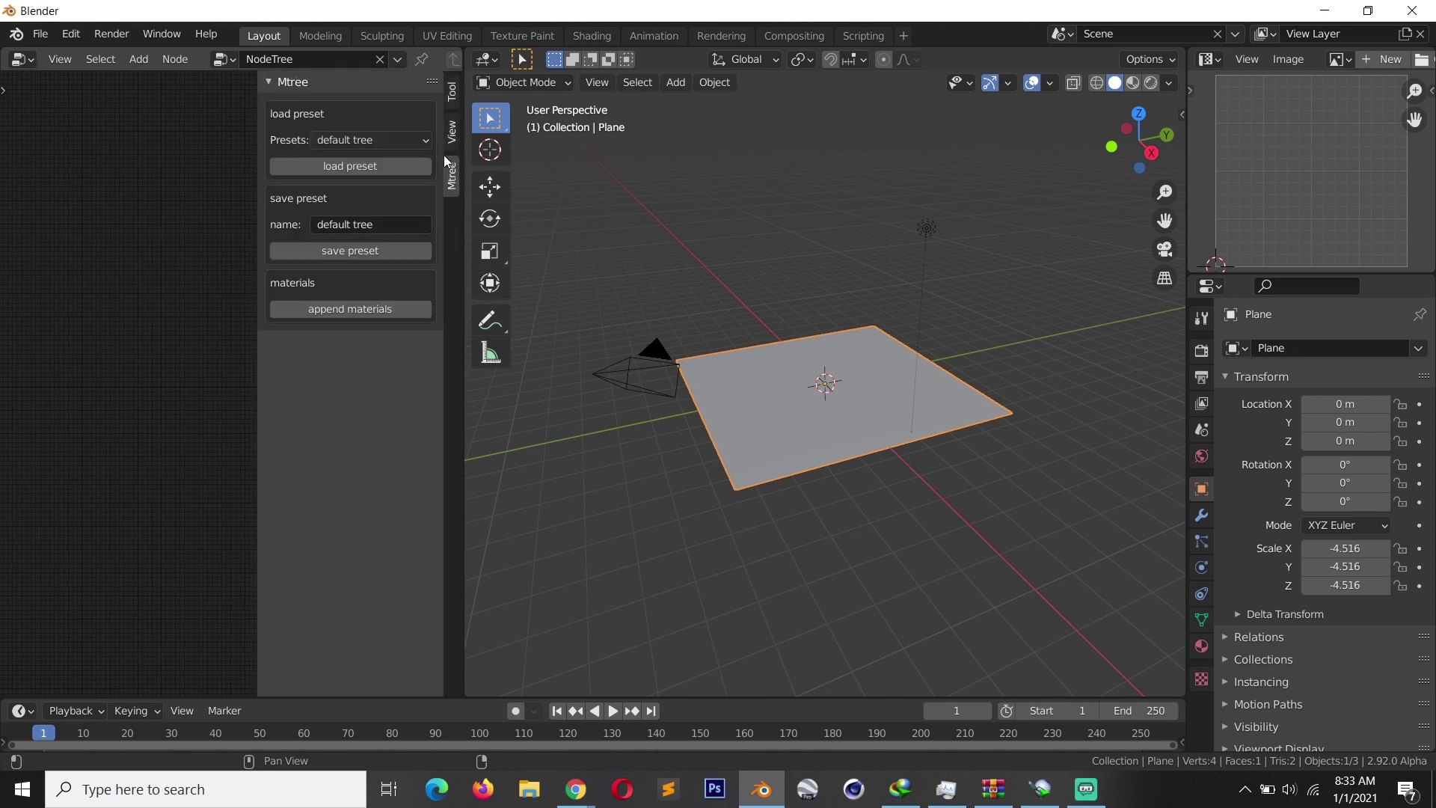
{"action": "left_click", "coordinate": [392, 143]}
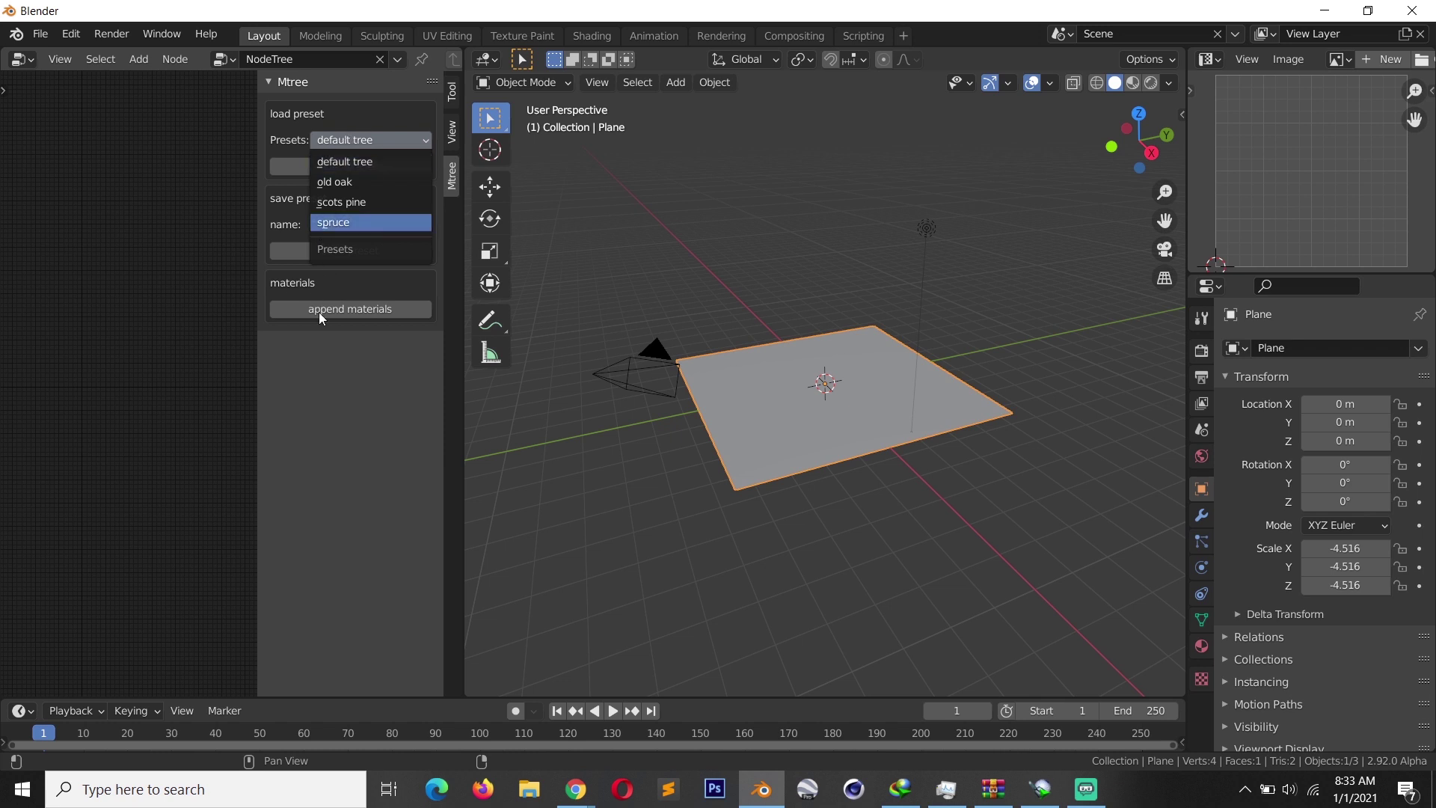
{"action": "left_click", "coordinate": [359, 141]}
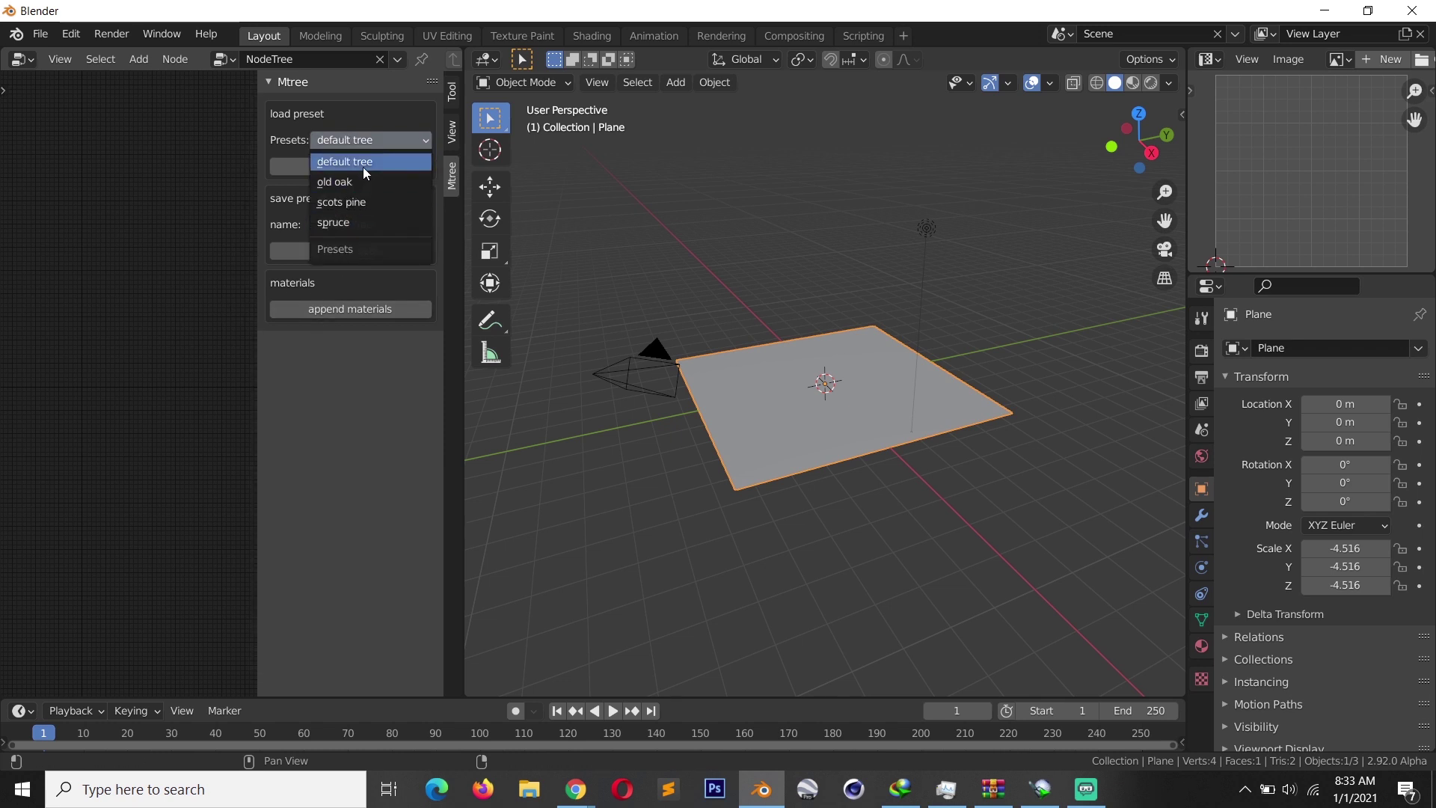
{"action": "left_click", "coordinate": [362, 163]}
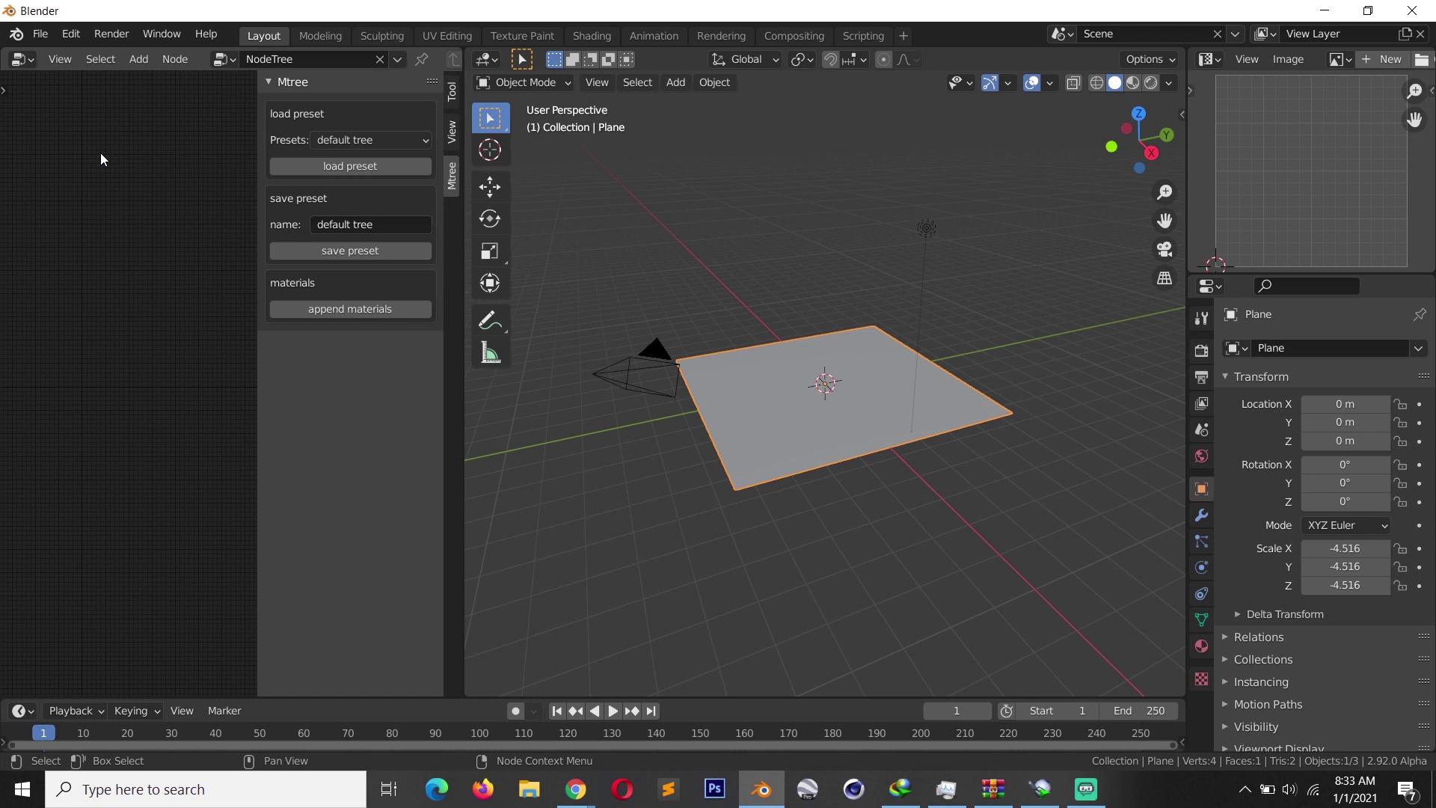
{"action": "key", "text": "shift+a"}
{"action": "mouse_move", "coordinate": [100, 159]}
{"action": "left_click", "coordinate": [353, 164]}
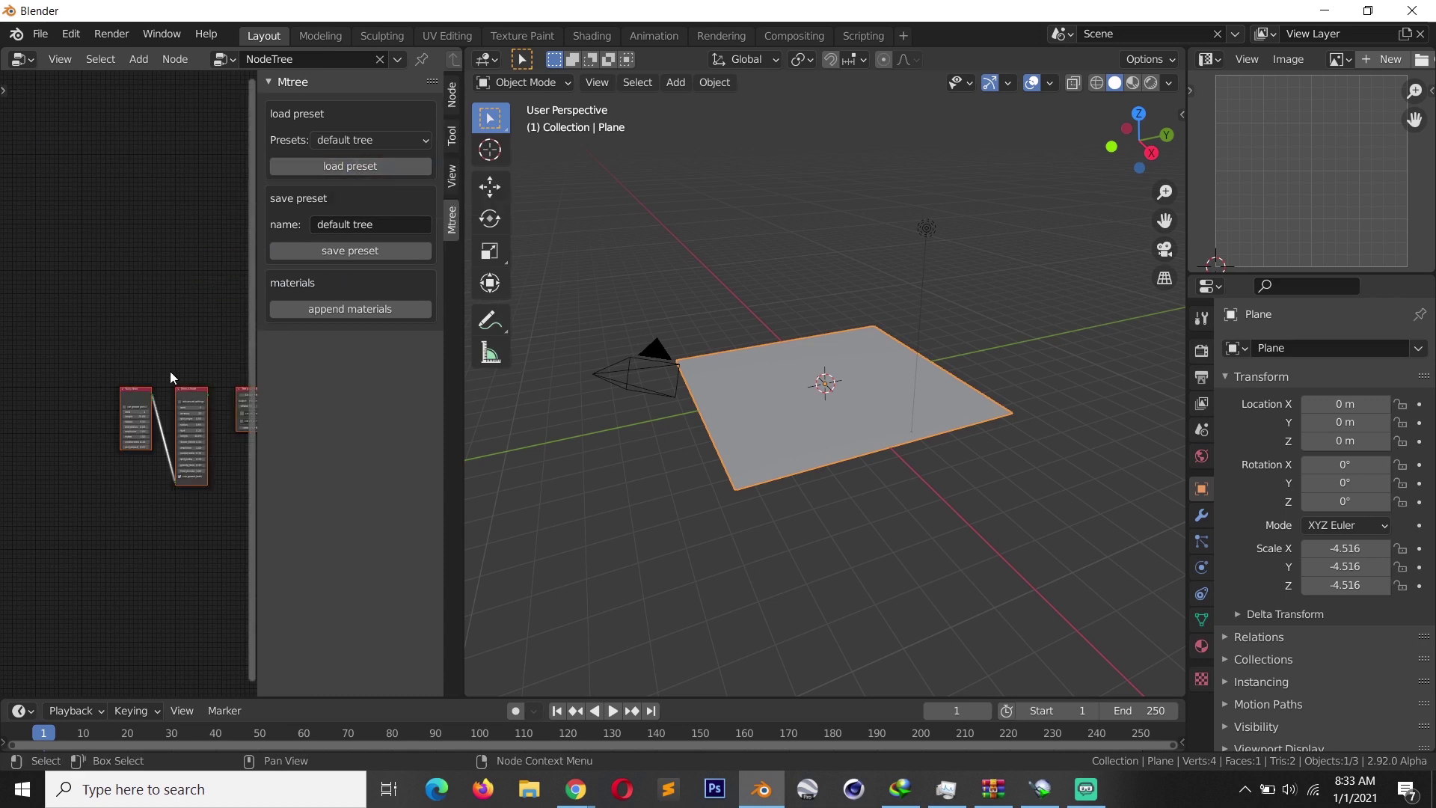
Generate the tree mesh from the Tree parameters node of the default tree preset.
{"action": "middle_click_drag", "start_coordinate": [171, 371], "coordinate": [166, 334]}
{"action": "left_click", "coordinate": [42, 240]}
{"action": "scroll", "coordinate": [94, 245], "scroll_direction": "up", "scroll_amount": 4}
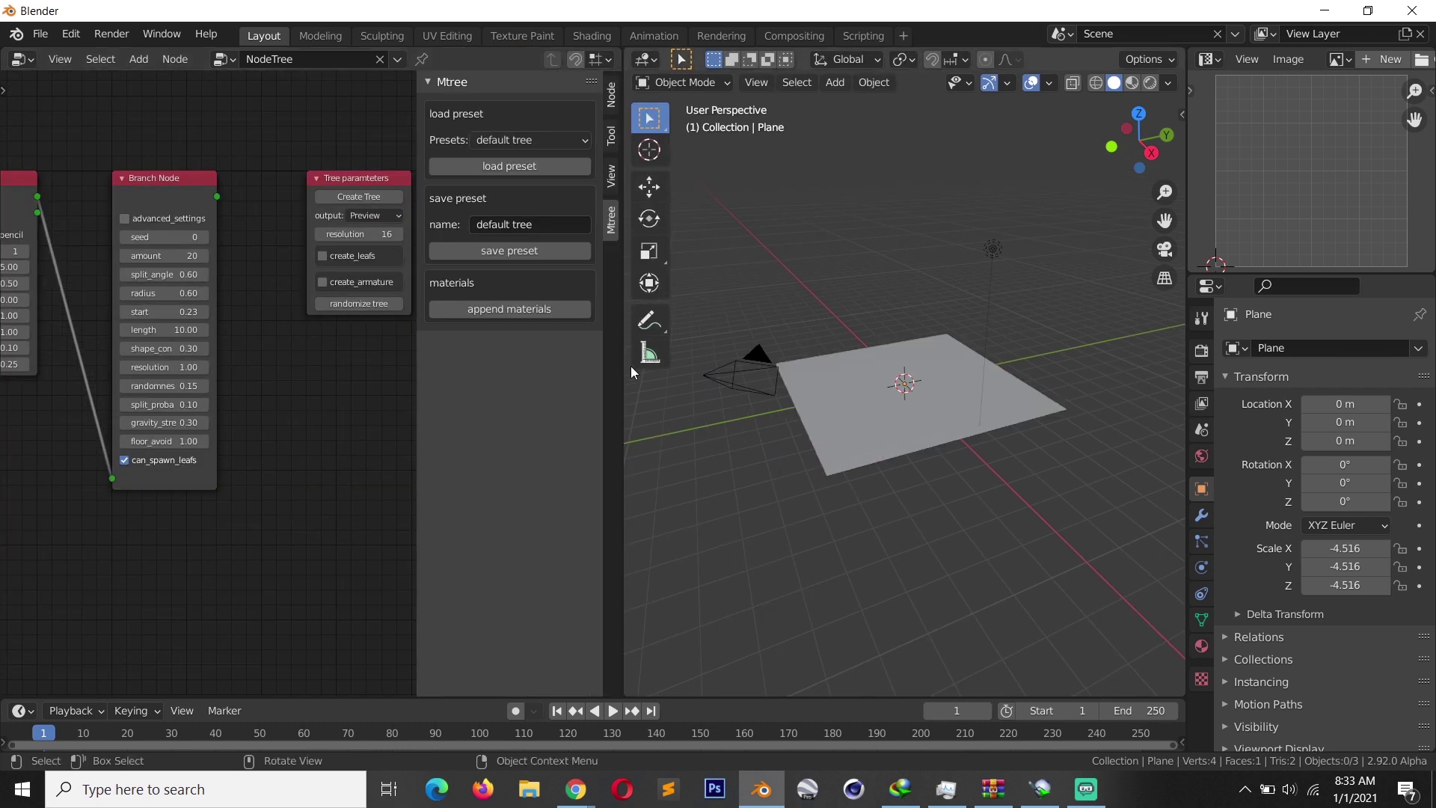
{"action": "middle_click_drag", "start_coordinate": [897, 237], "coordinate": [874, 327]}
{"action": "middle_click_drag", "start_coordinate": [326, 248], "coordinate": [305, 258]}
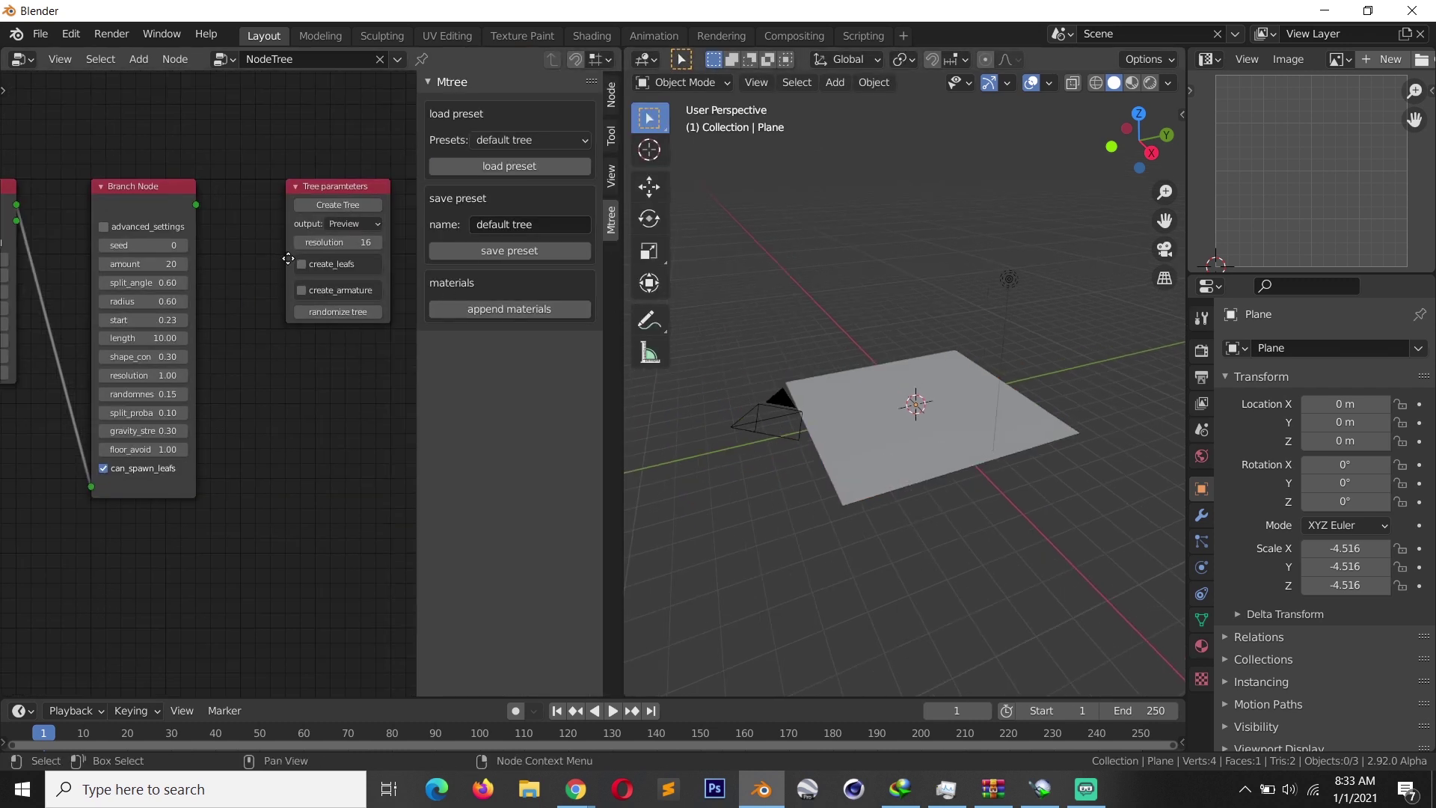
{"action": "left_click", "coordinate": [343, 204]}
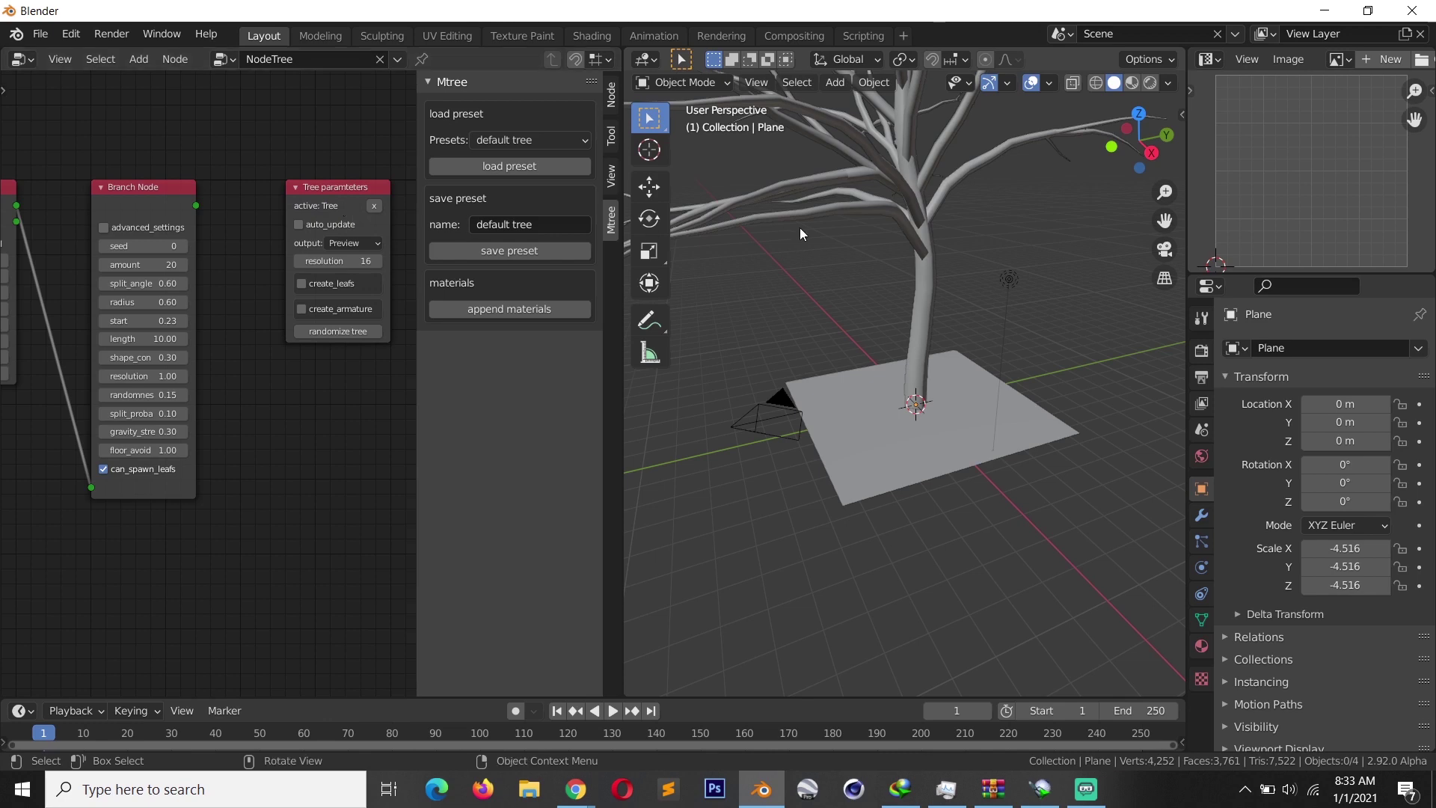
Inspect the generated tree's branches, delete the tree from the scene and clear the node editor.
{"action": "middle_click_drag", "start_coordinate": [800, 228], "coordinate": [797, 335]}
{"action": "scroll", "coordinate": [820, 284], "scroll_direction": "down", "scroll_amount": 5}
{"action": "scroll", "coordinate": [797, 335], "scroll_direction": "up", "scroll_amount": 4}
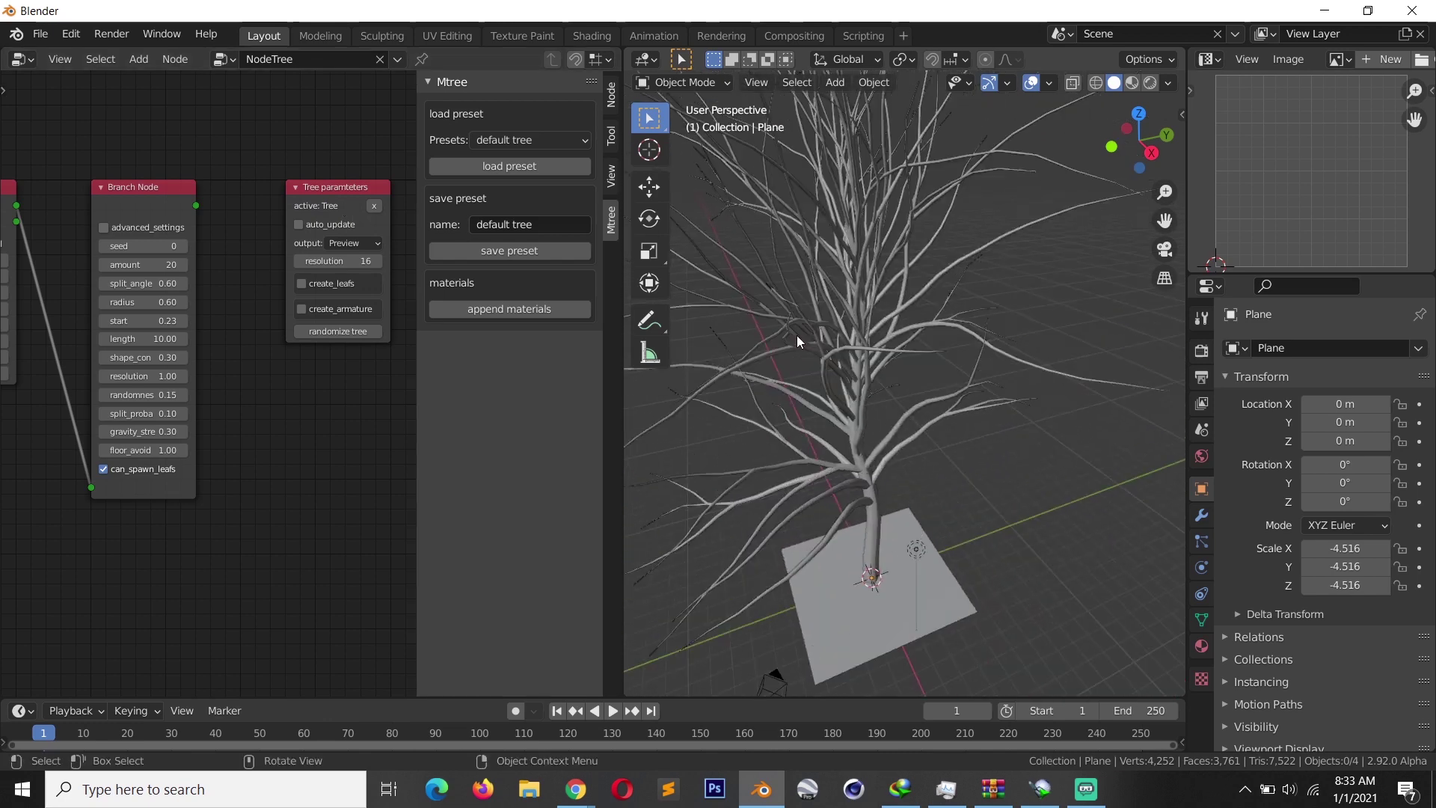
{"action": "scroll", "coordinate": [798, 333], "scroll_direction": "up", "scroll_amount": 2}
{"action": "scroll", "coordinate": [806, 306], "scroll_direction": "down", "scroll_amount": 4}
{"action": "scroll", "coordinate": [813, 258], "scroll_direction": "up", "scroll_amount": 2}
{"action": "left_click", "coordinate": [917, 267]}
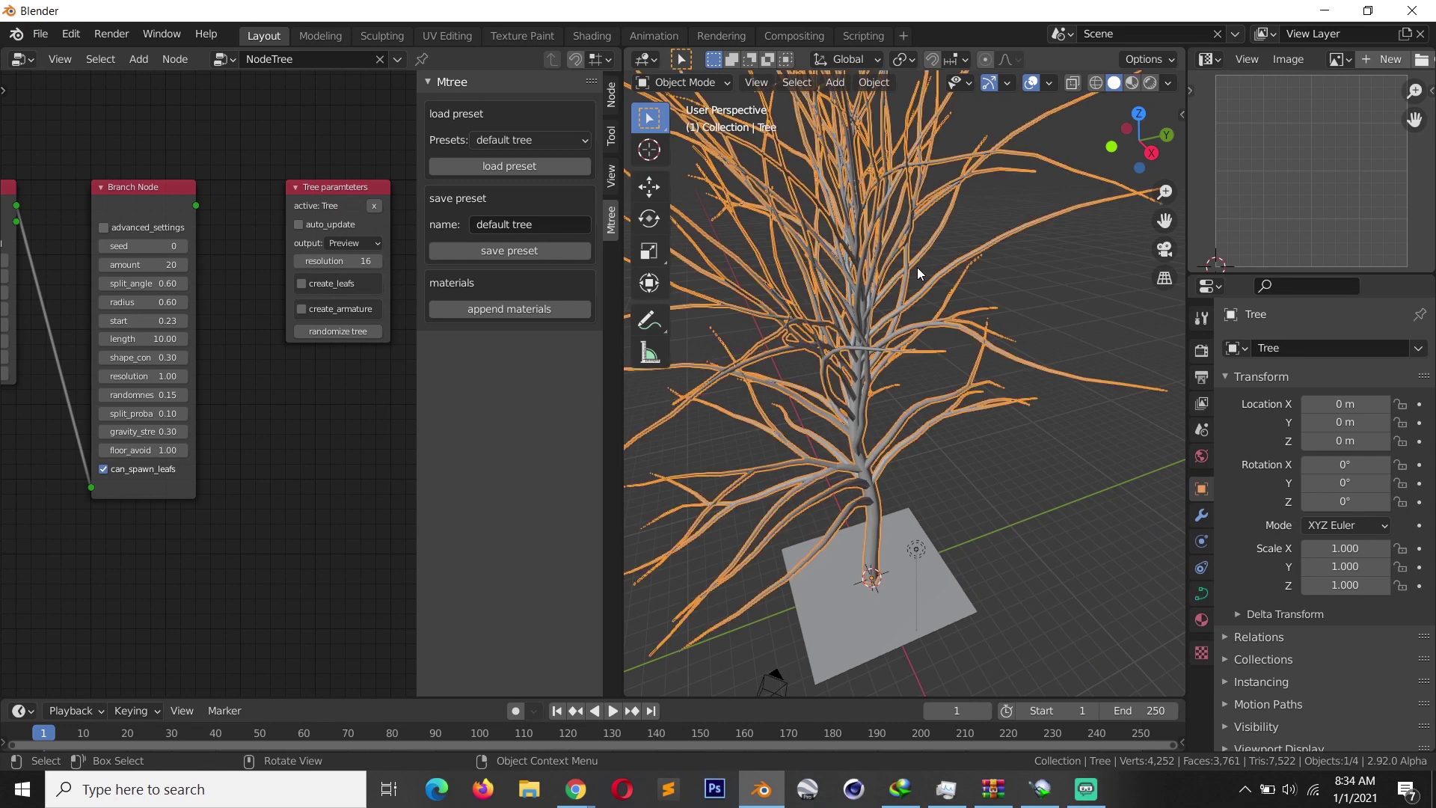
{"action": "key", "text": "Delete"}
{"action": "scroll", "coordinate": [287, 214], "scroll_direction": "down", "scroll_amount": 1}
{"action": "scroll", "coordinate": [225, 261], "scroll_direction": "down", "scroll_amount": 1}
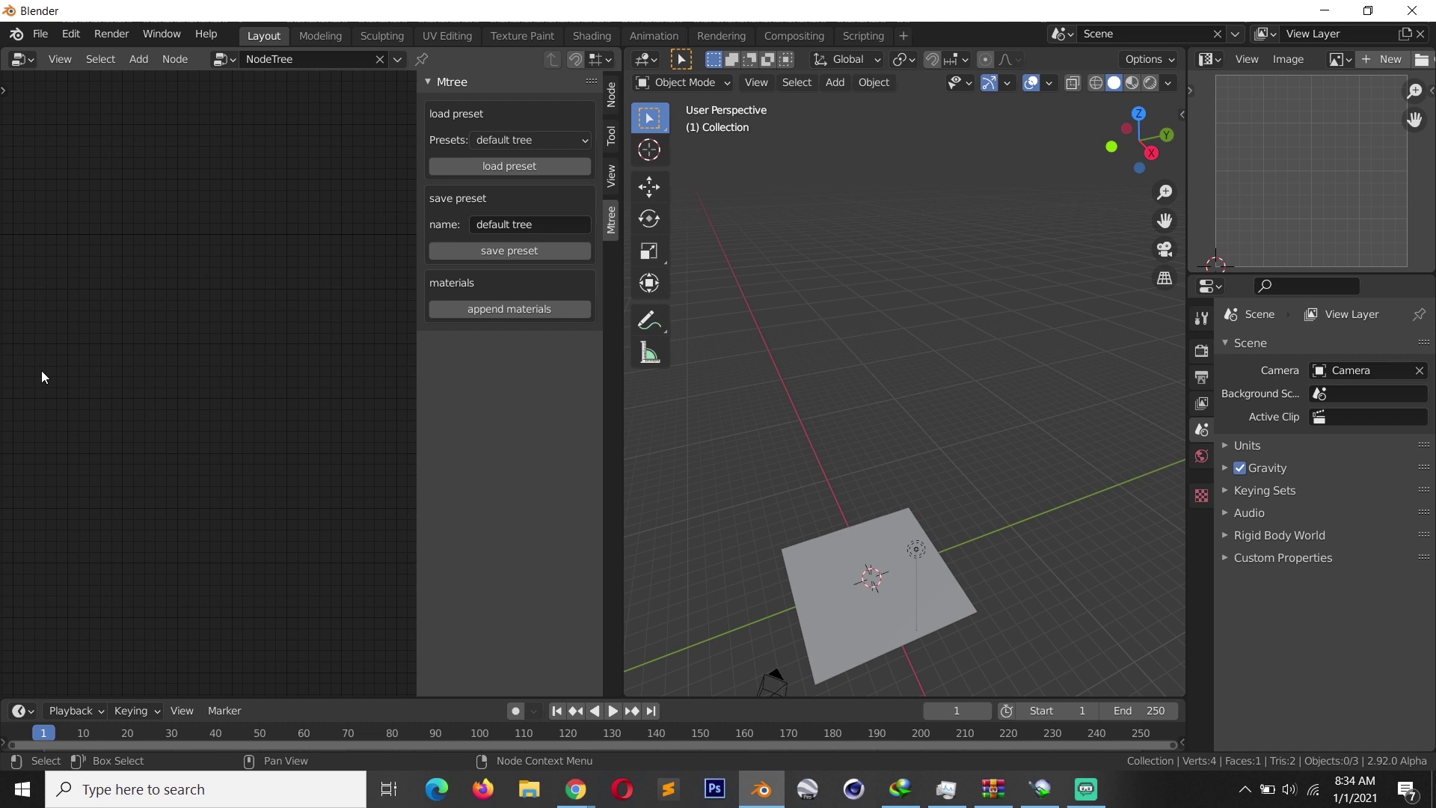
Load the old oak preset into the Mtree node tree.
{"action": "left_click", "coordinate": [578, 142]}
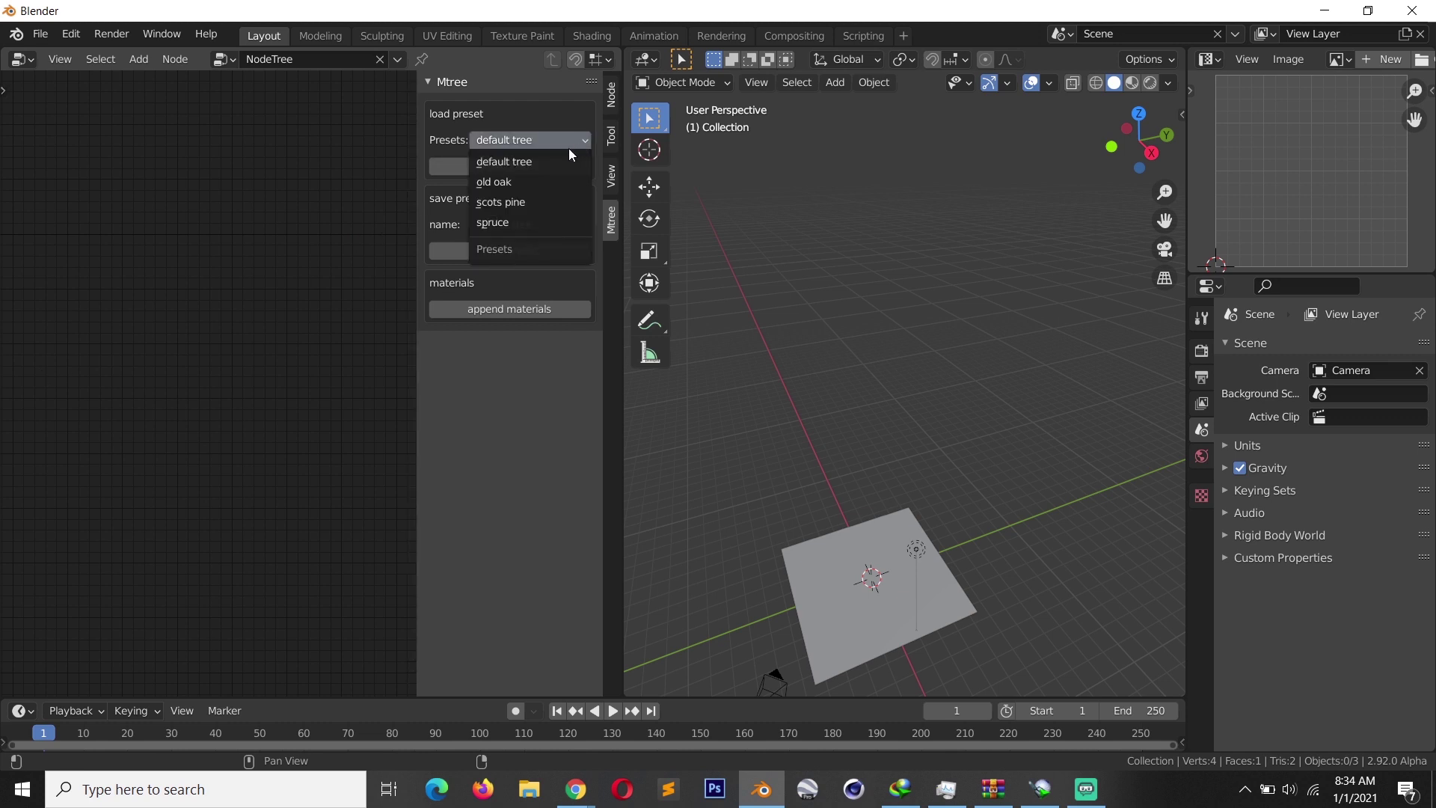
{"action": "left_click", "coordinate": [548, 182]}
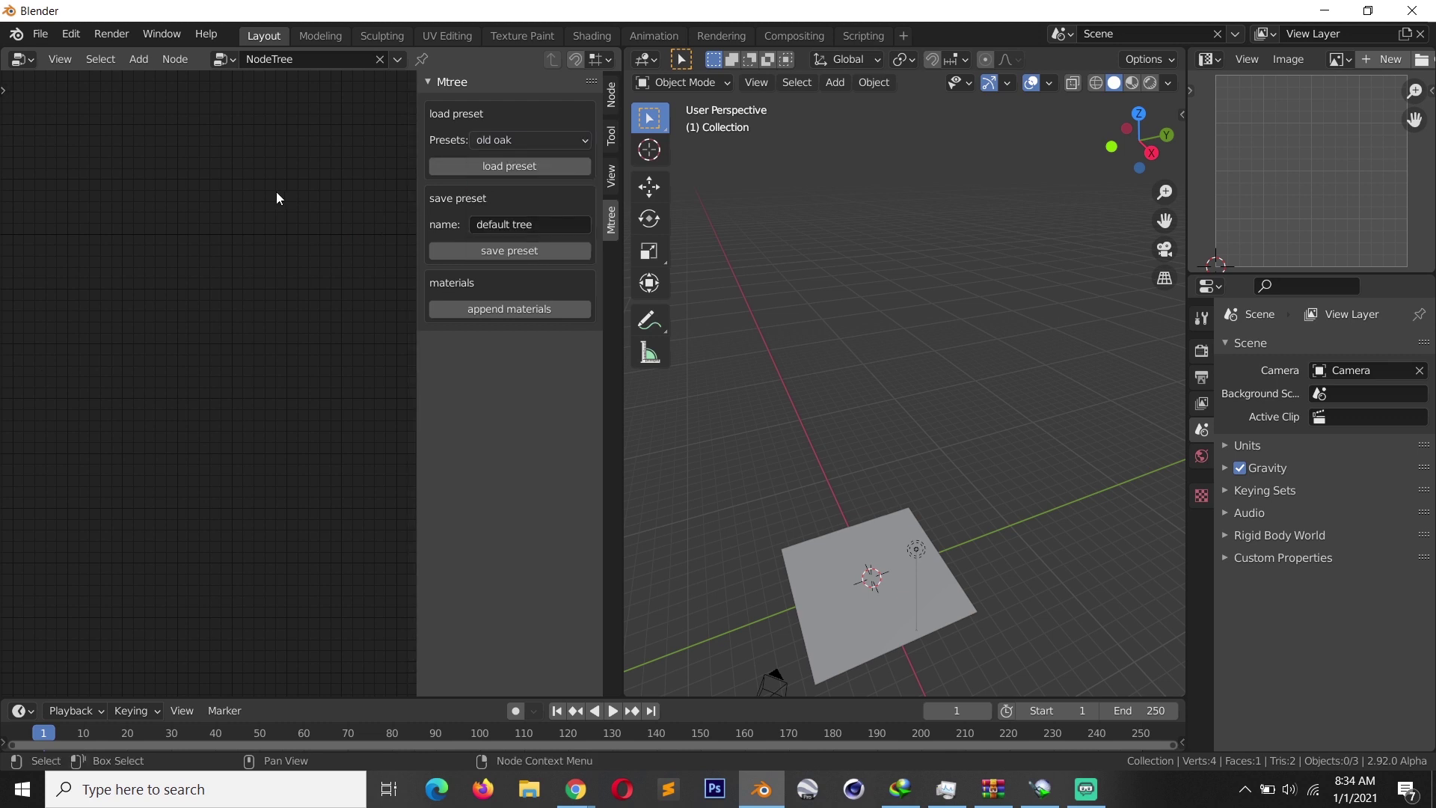
{"action": "left_click", "coordinate": [511, 166]}
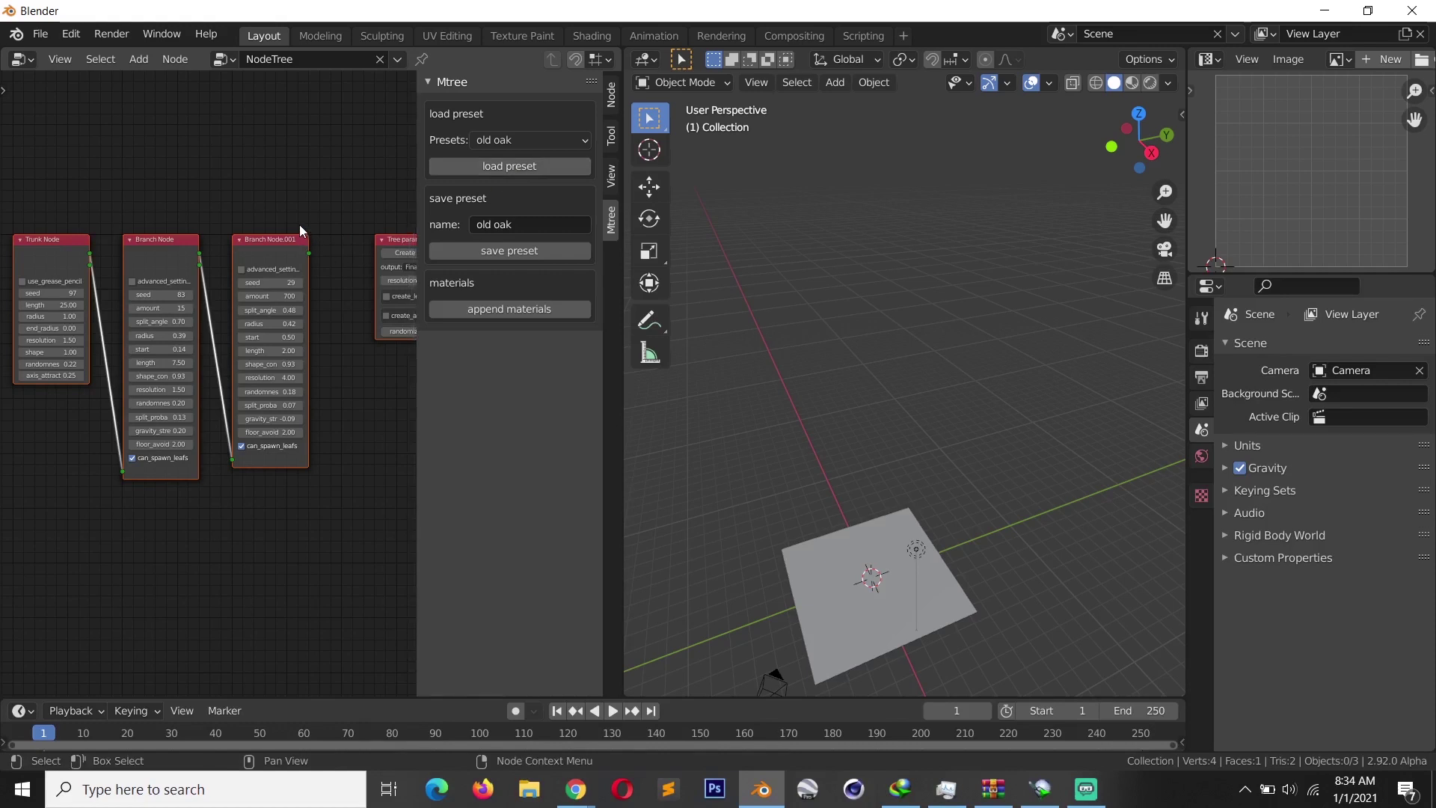
{"action": "middle_click_drag", "start_coordinate": [78, 215], "coordinate": [100, 177]}
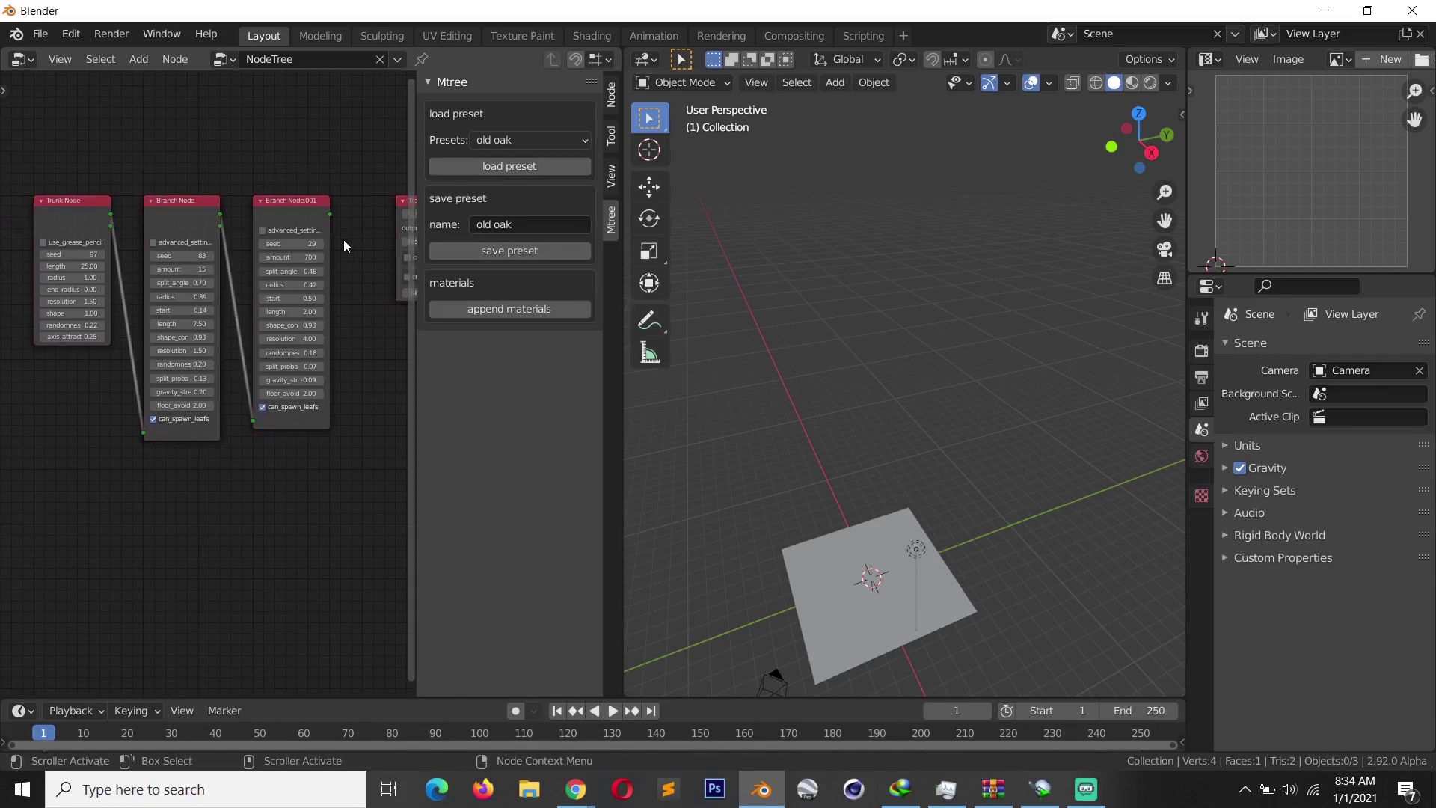
Generate the old oak tree mesh from the Tree parameters node and look over its trunk and branches.
{"action": "middle_click_drag", "start_coordinate": [345, 240], "coordinate": [204, 235]}
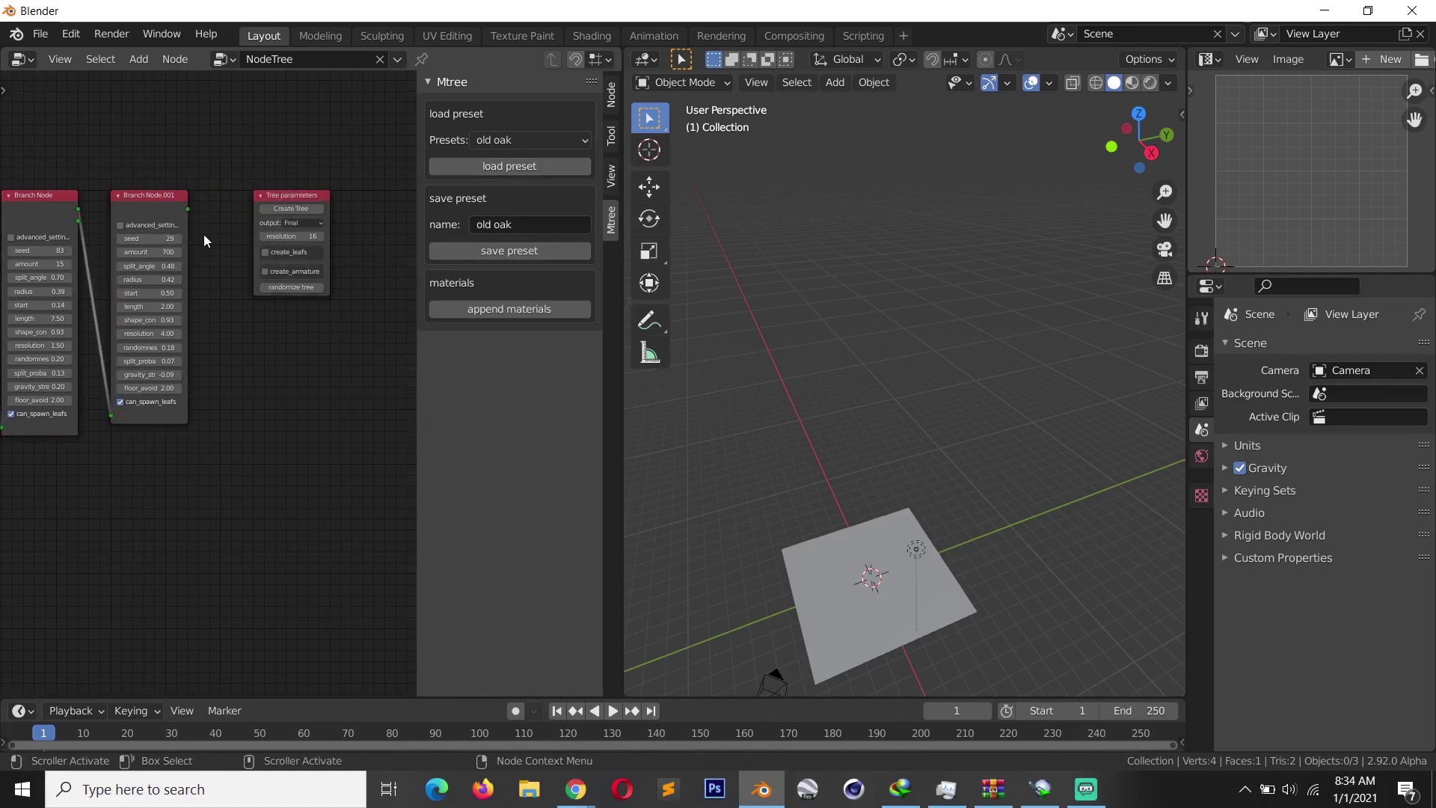
{"action": "left_click", "coordinate": [288, 209]}
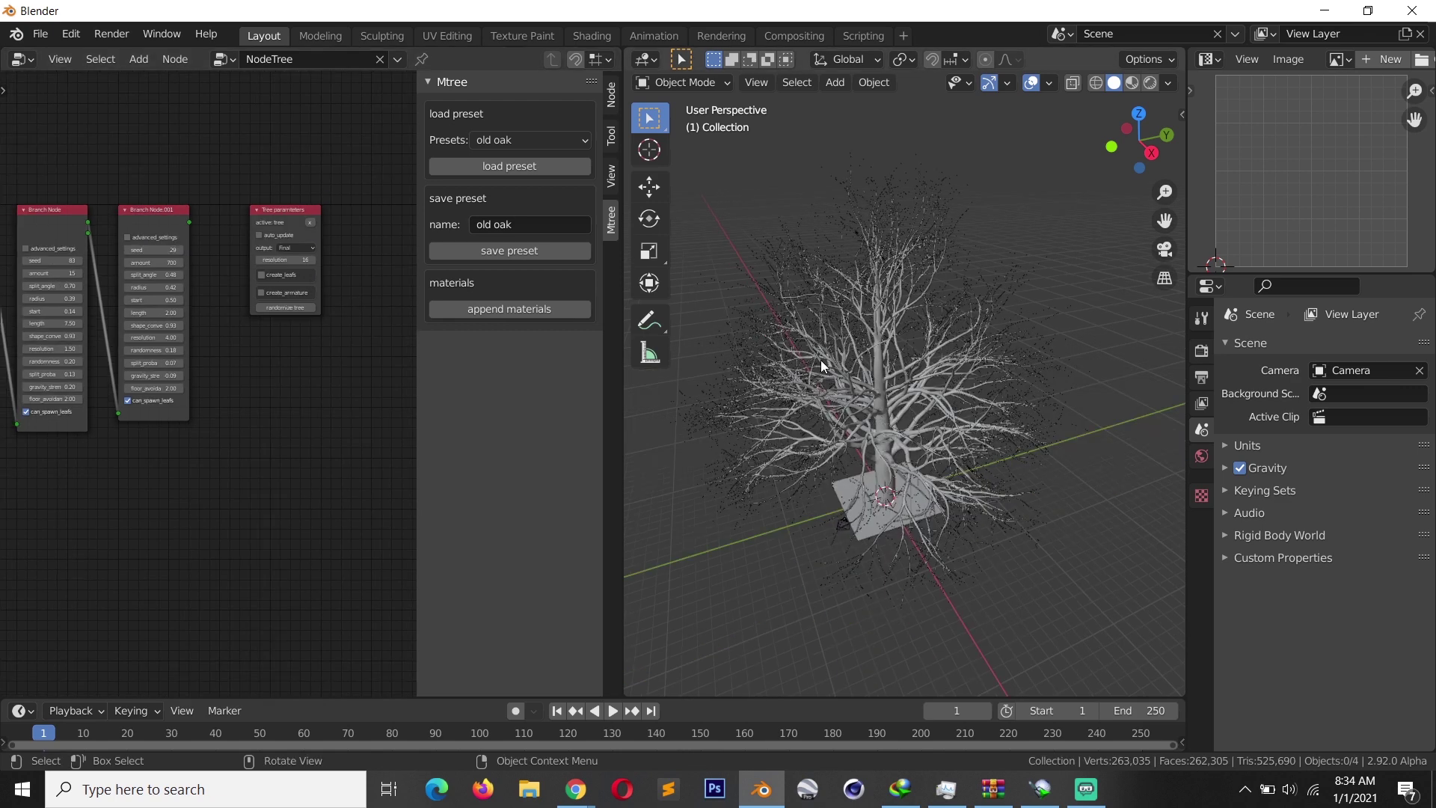
{"action": "middle_click_drag", "start_coordinate": [821, 366], "coordinate": [859, 294]}
{"action": "scroll", "coordinate": [860, 299], "scroll_direction": "up", "scroll_amount": 7}
{"action": "middle_click_drag", "start_coordinate": [931, 513], "coordinate": [837, 357]}
{"action": "scroll", "coordinate": [909, 412], "scroll_direction": "down", "scroll_amount": 3}
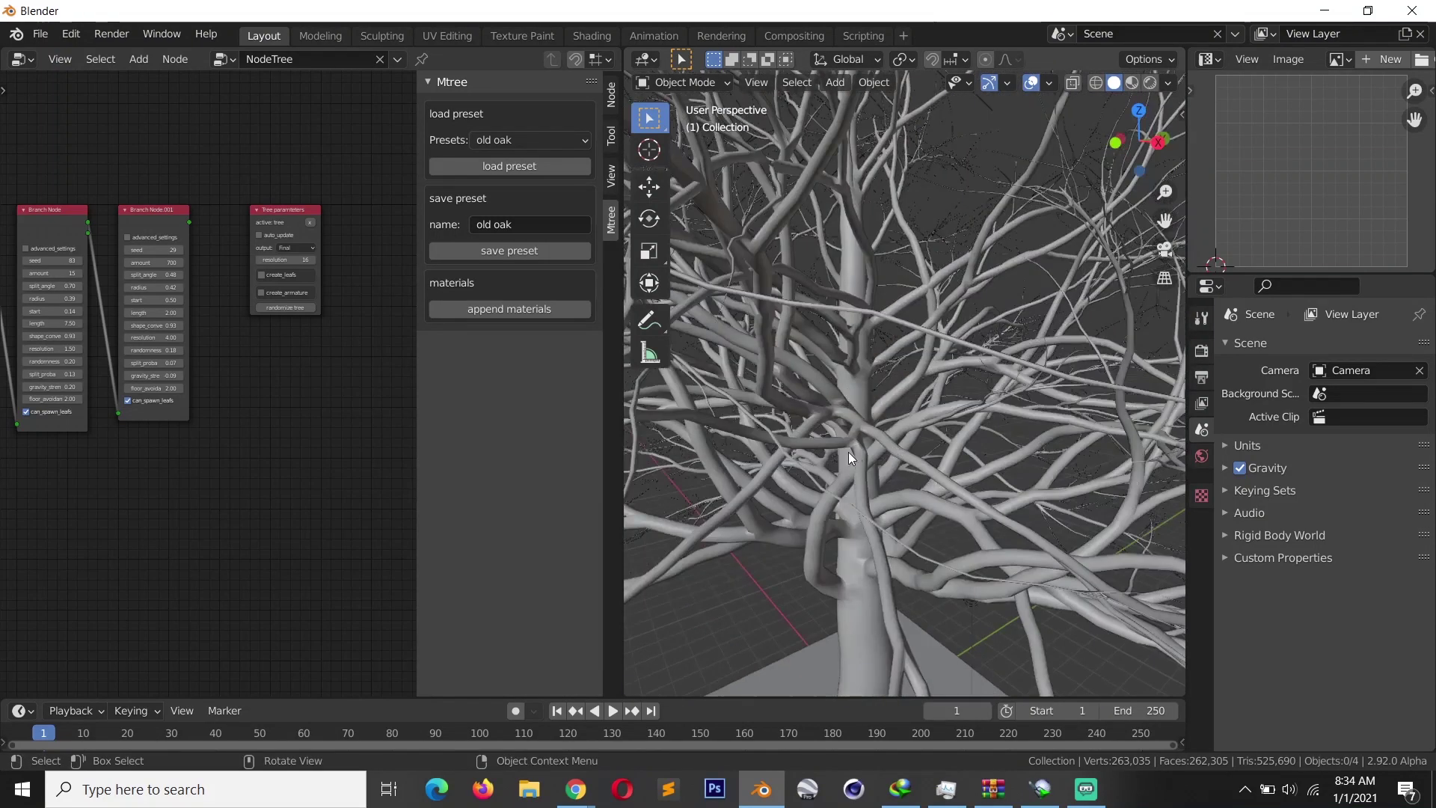
{"action": "scroll", "coordinate": [881, 343], "scroll_direction": "down", "scroll_amount": 5}
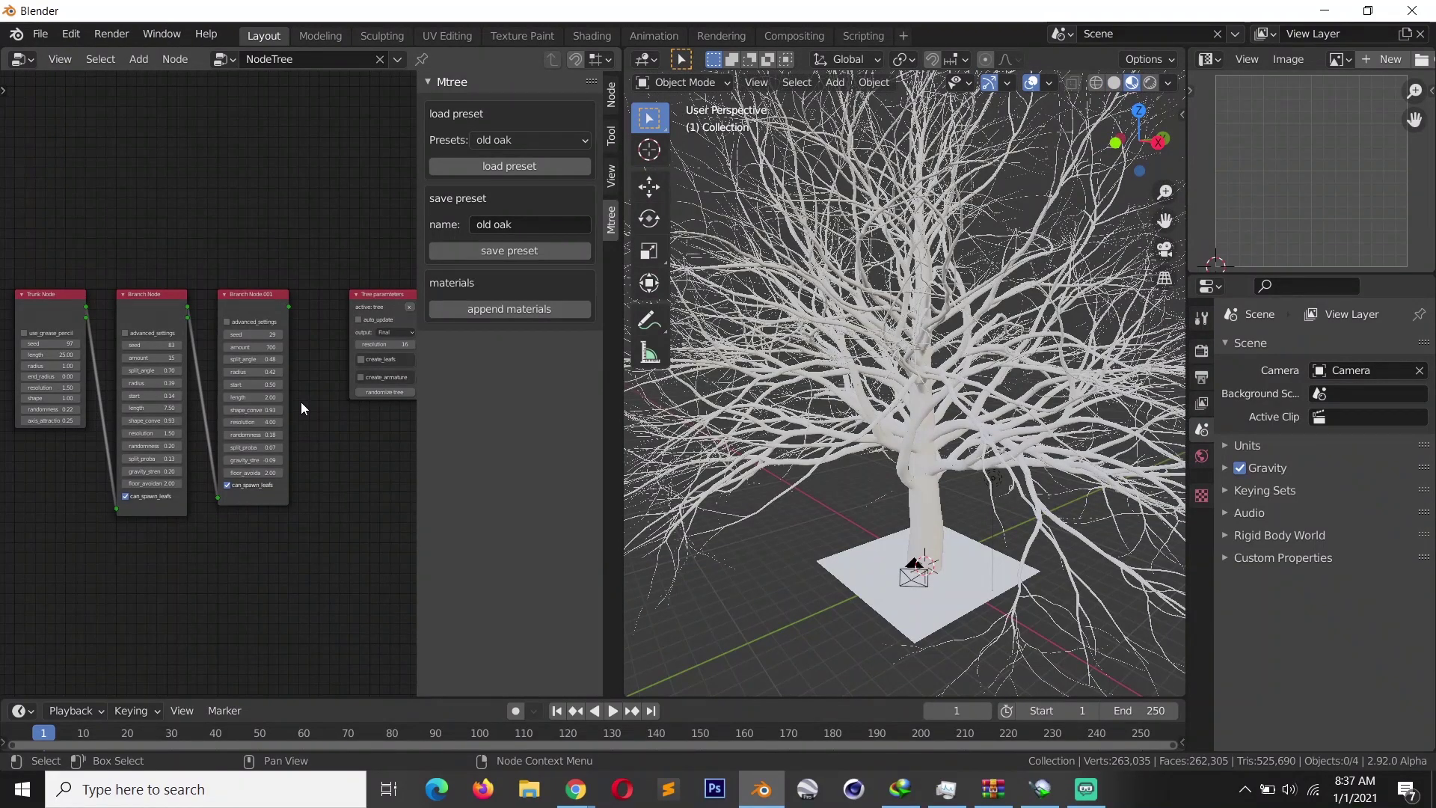
Hide the node editor's sidebar and move the Trunk Node and Branch Node to spread out the node chain.
{"action": "key", "text": "n"}
{"action": "scroll", "coordinate": [872, 352], "scroll_direction": "down", "scroll_amount": 3}
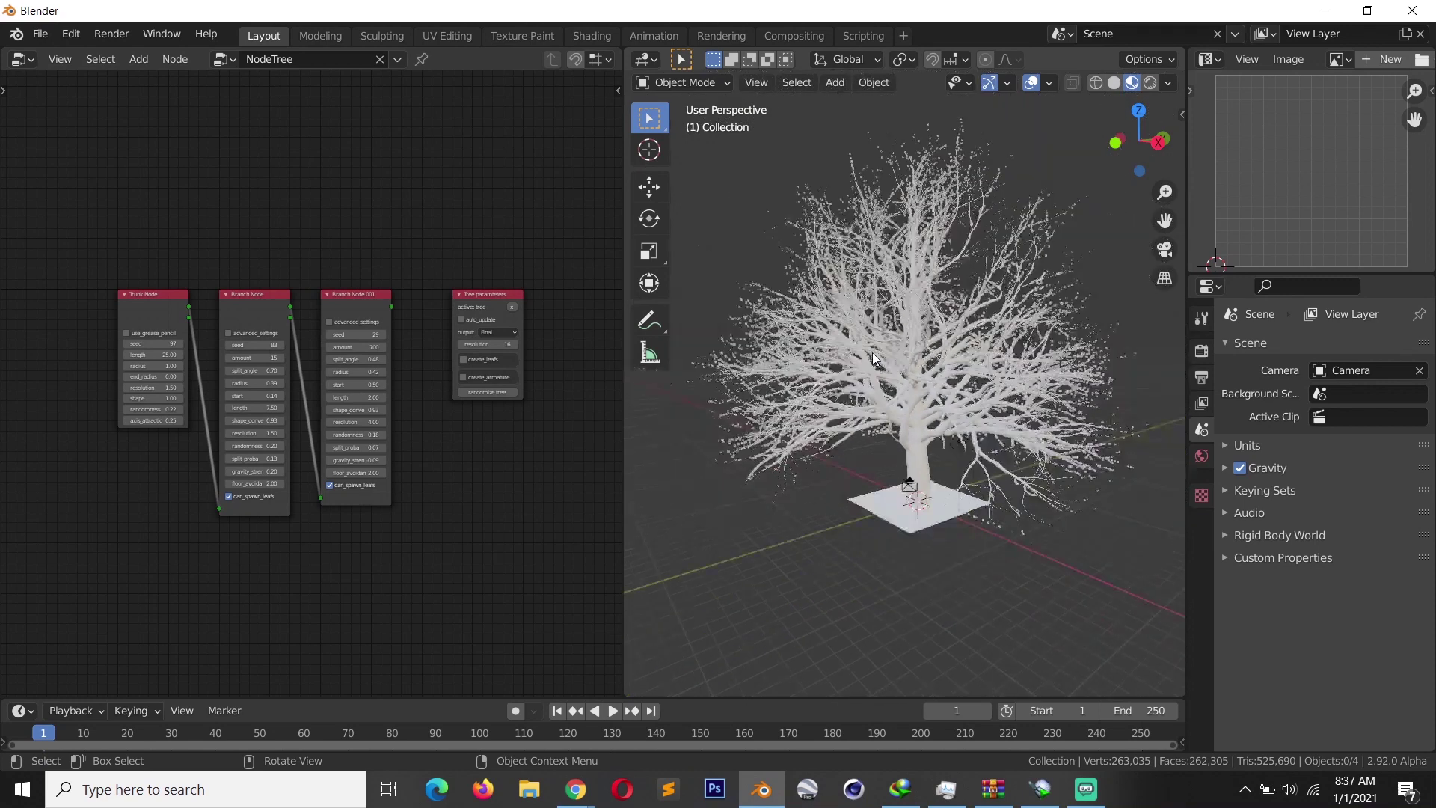
{"action": "scroll", "coordinate": [872, 352], "scroll_direction": "up", "scroll_amount": 6}
{"action": "scroll", "coordinate": [203, 306], "scroll_direction": "up", "scroll_amount": 2}
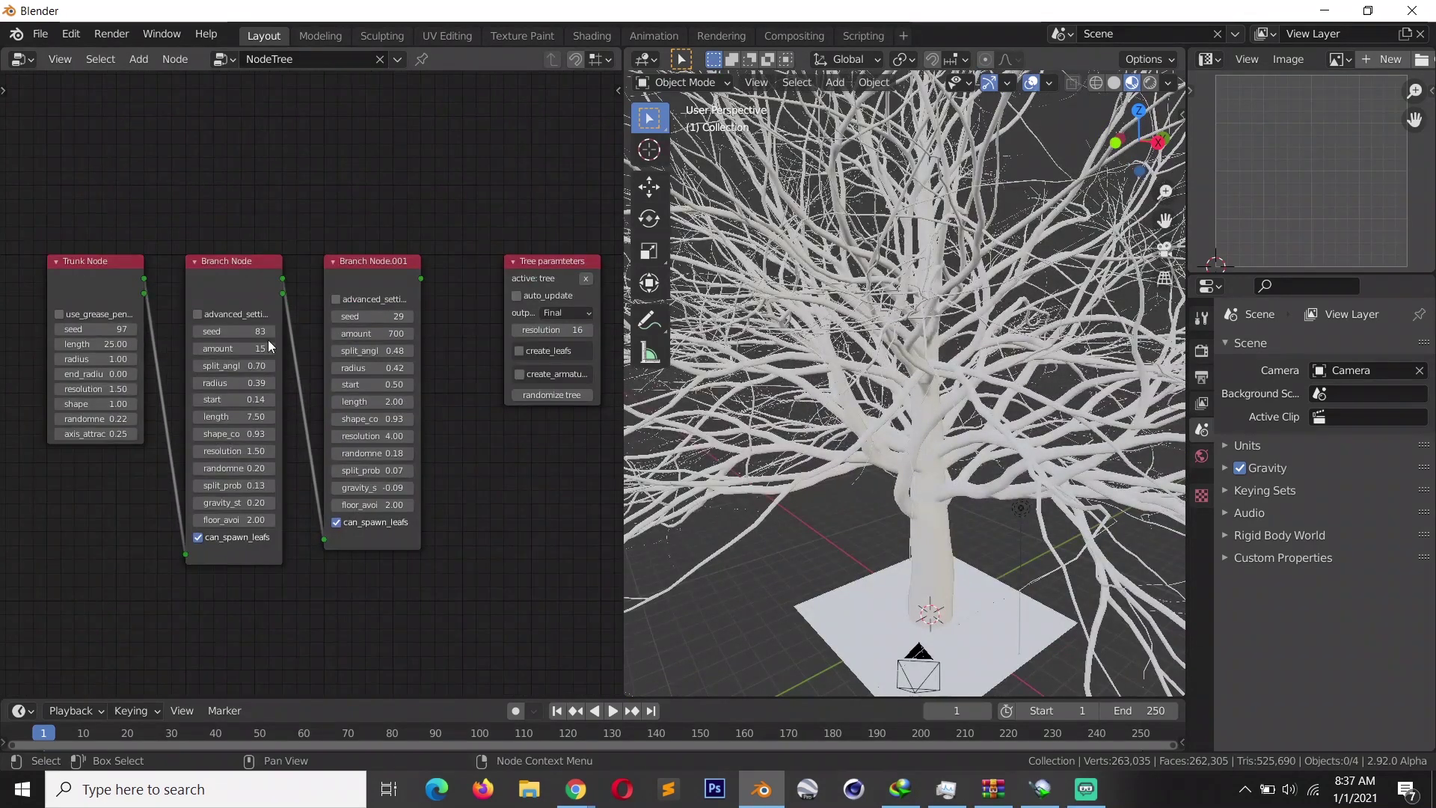
{"action": "scroll", "coordinate": [268, 340], "scroll_direction": "up", "scroll_amount": 2}
{"action": "scroll", "coordinate": [311, 383], "scroll_direction": "down", "scroll_amount": 1}
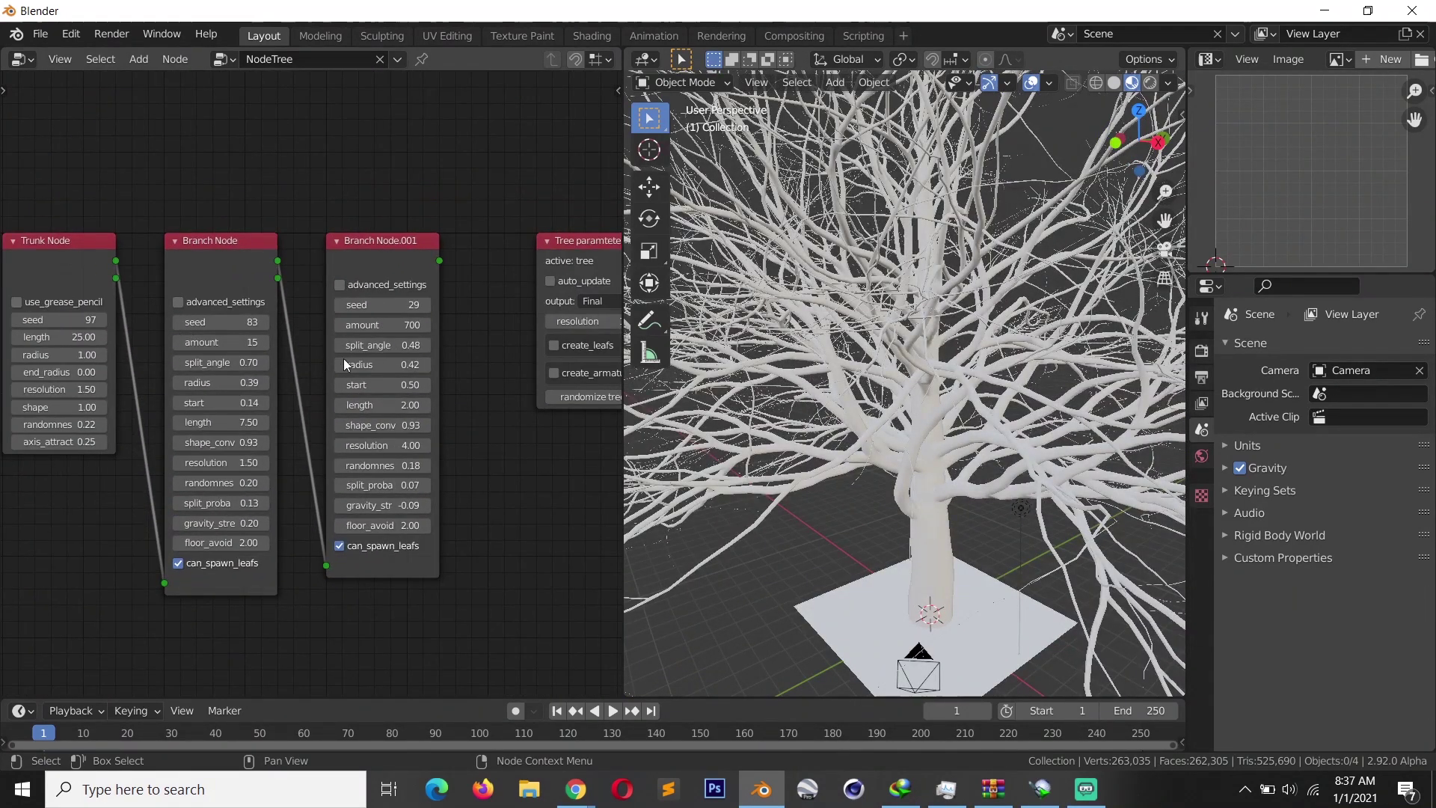
{"action": "middle_click_drag", "start_coordinate": [463, 293], "coordinate": [525, 199]}
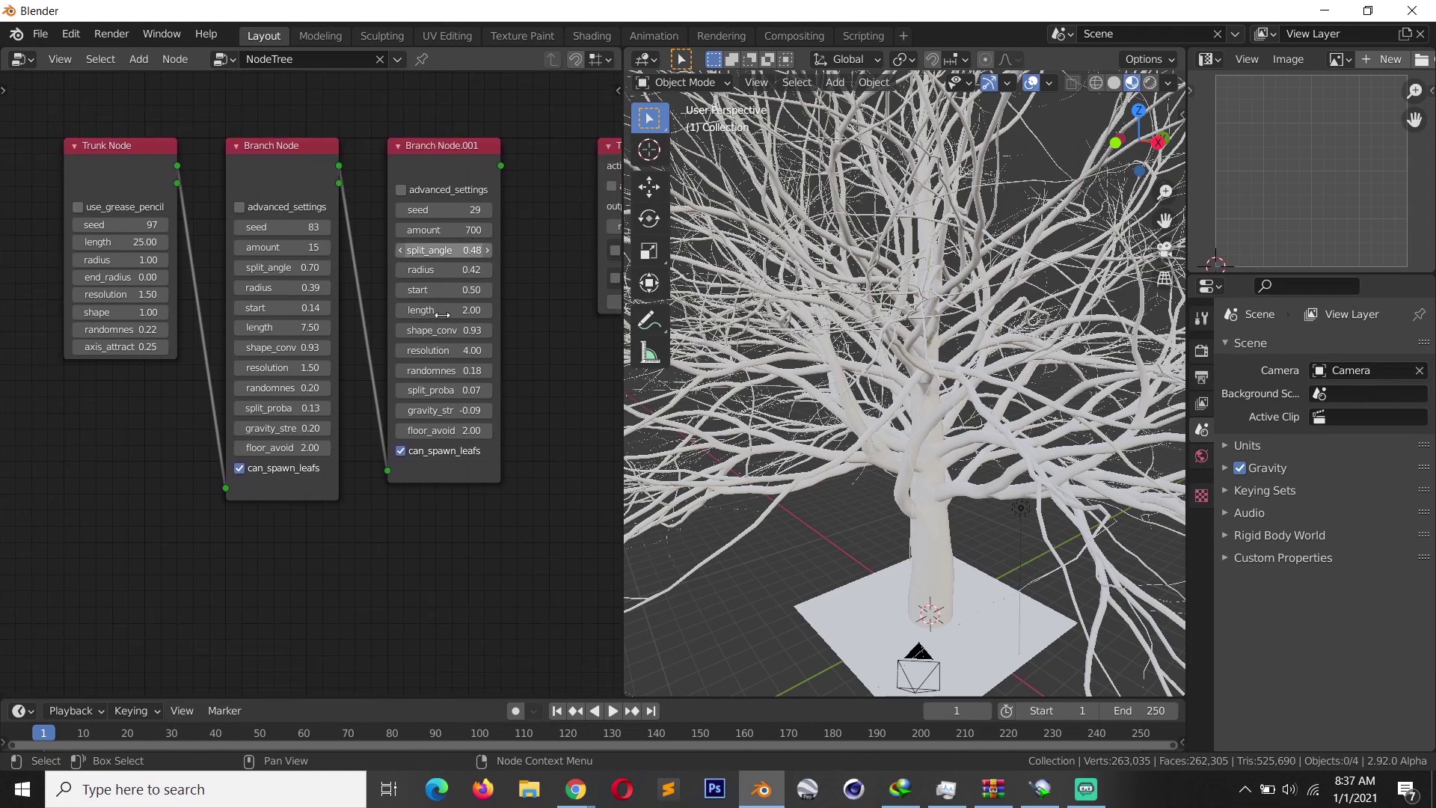
{"action": "left_click_drag", "start_coordinate": [101, 143], "coordinate": [43, 210]}
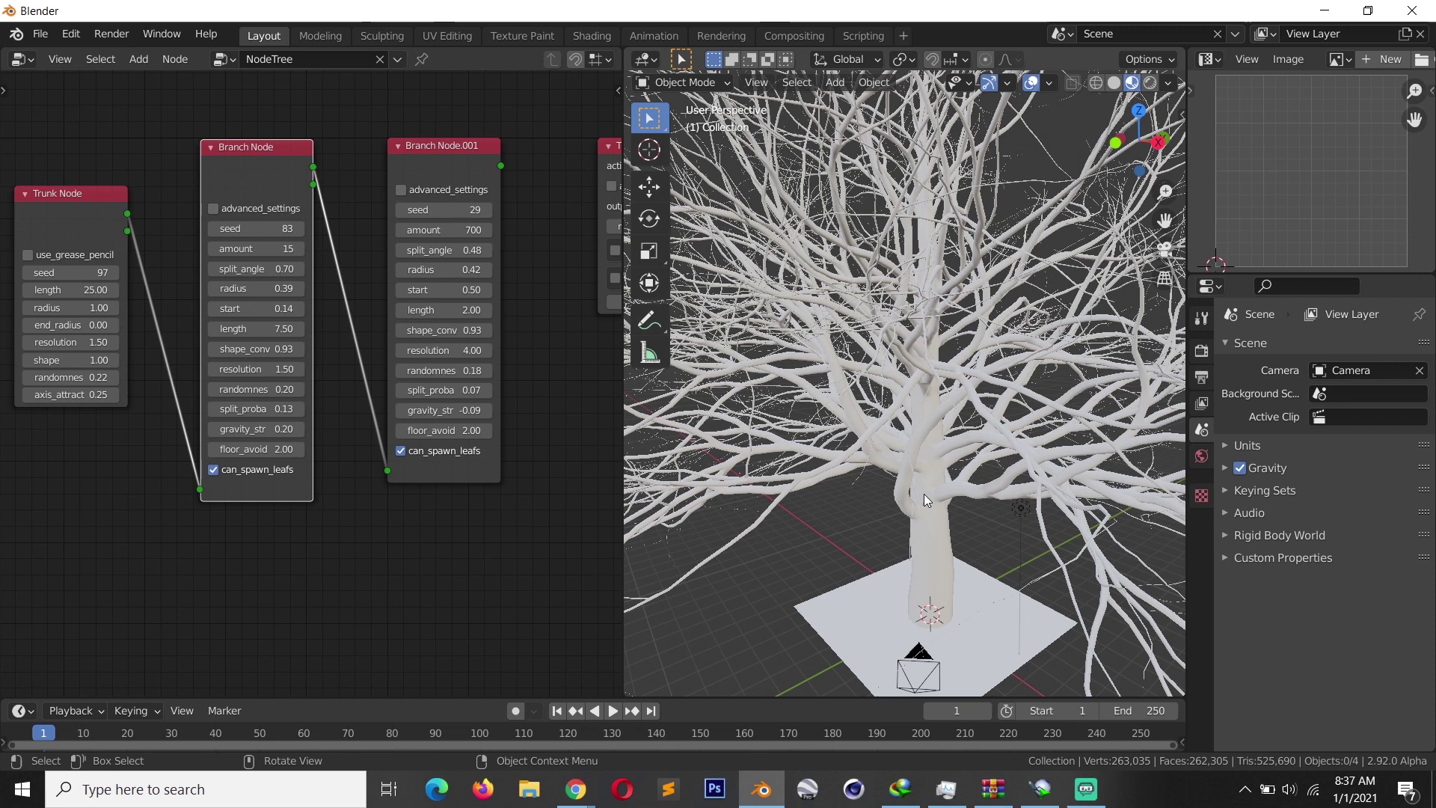
{"action": "middle_click_drag", "start_coordinate": [53, 259], "coordinate": [82, 264]}
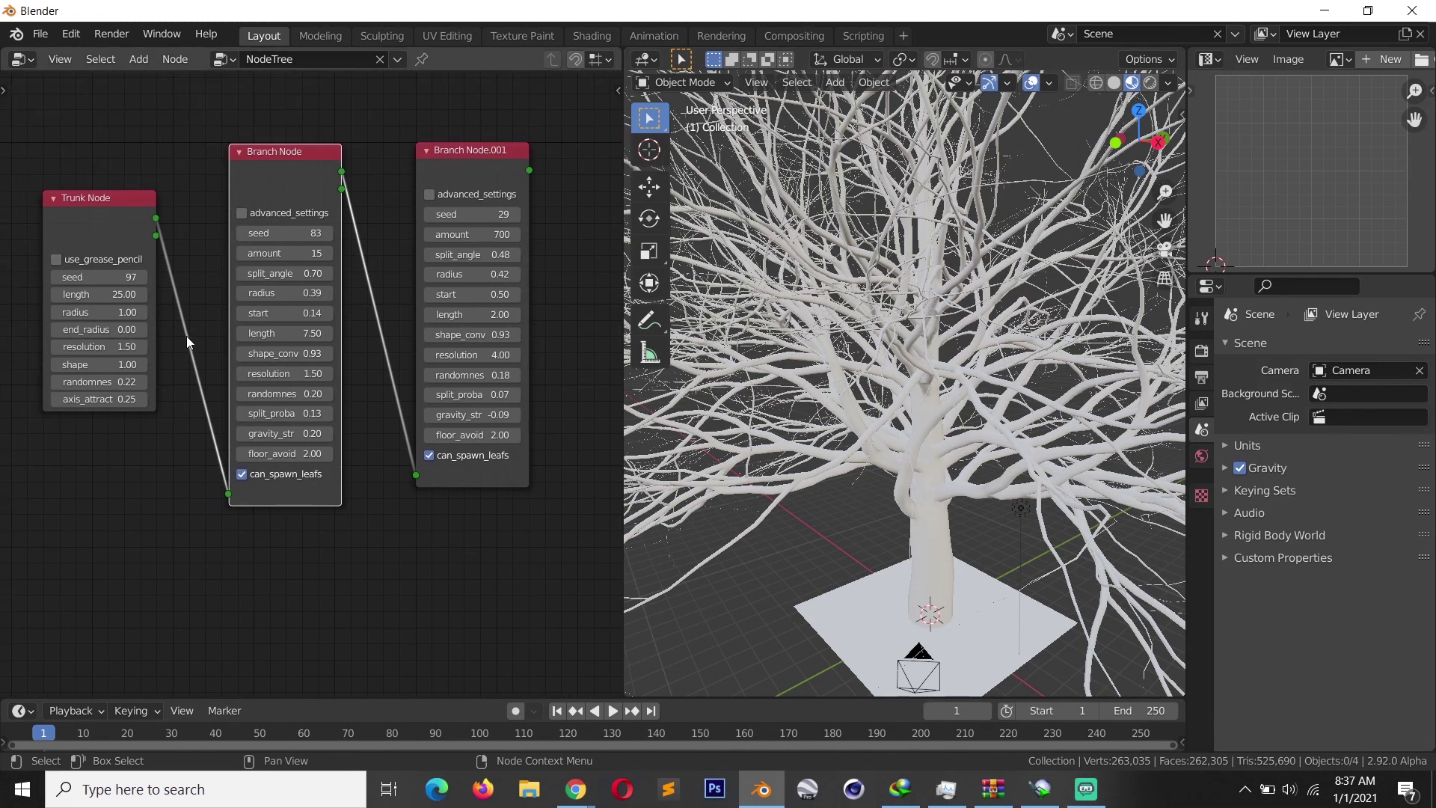
Disconnect the Trunk Node, Branch Node and Branch Node.001 from each other and update the tree from the Tree parameters node.
{"action": "left_click_drag", "start_coordinate": [120, 205], "coordinate": [96, 306]}
{"action": "left_click_drag", "start_coordinate": [225, 494], "coordinate": [279, 494]}
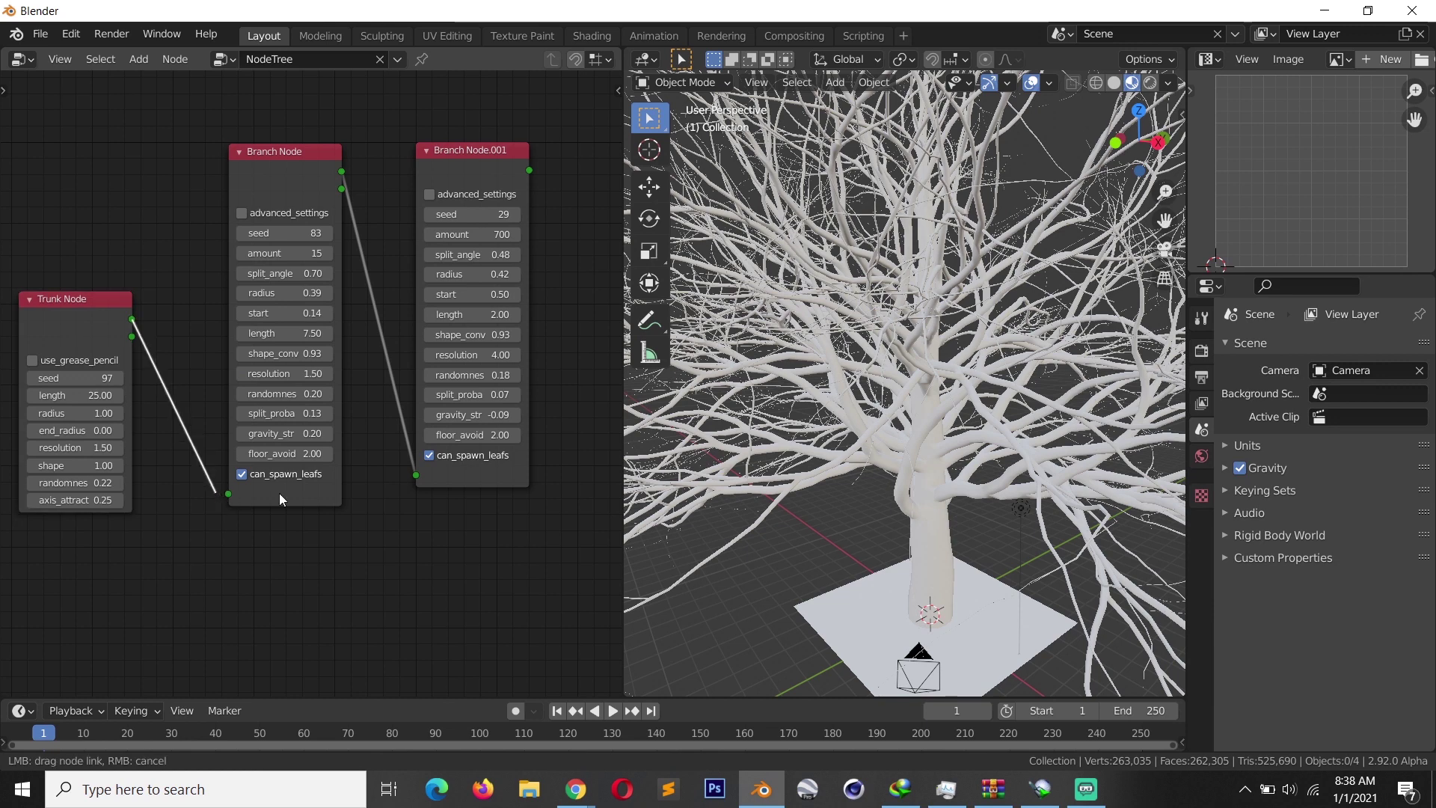
{"action": "left_click_drag", "start_coordinate": [418, 475], "coordinate": [398, 481]}
{"action": "scroll", "coordinate": [417, 532], "scroll_direction": "down", "scroll_amount": 3}
{"action": "middle_click_drag", "start_coordinate": [417, 533], "coordinate": [360, 482]}
{"action": "left_click", "coordinate": [588, 226]}
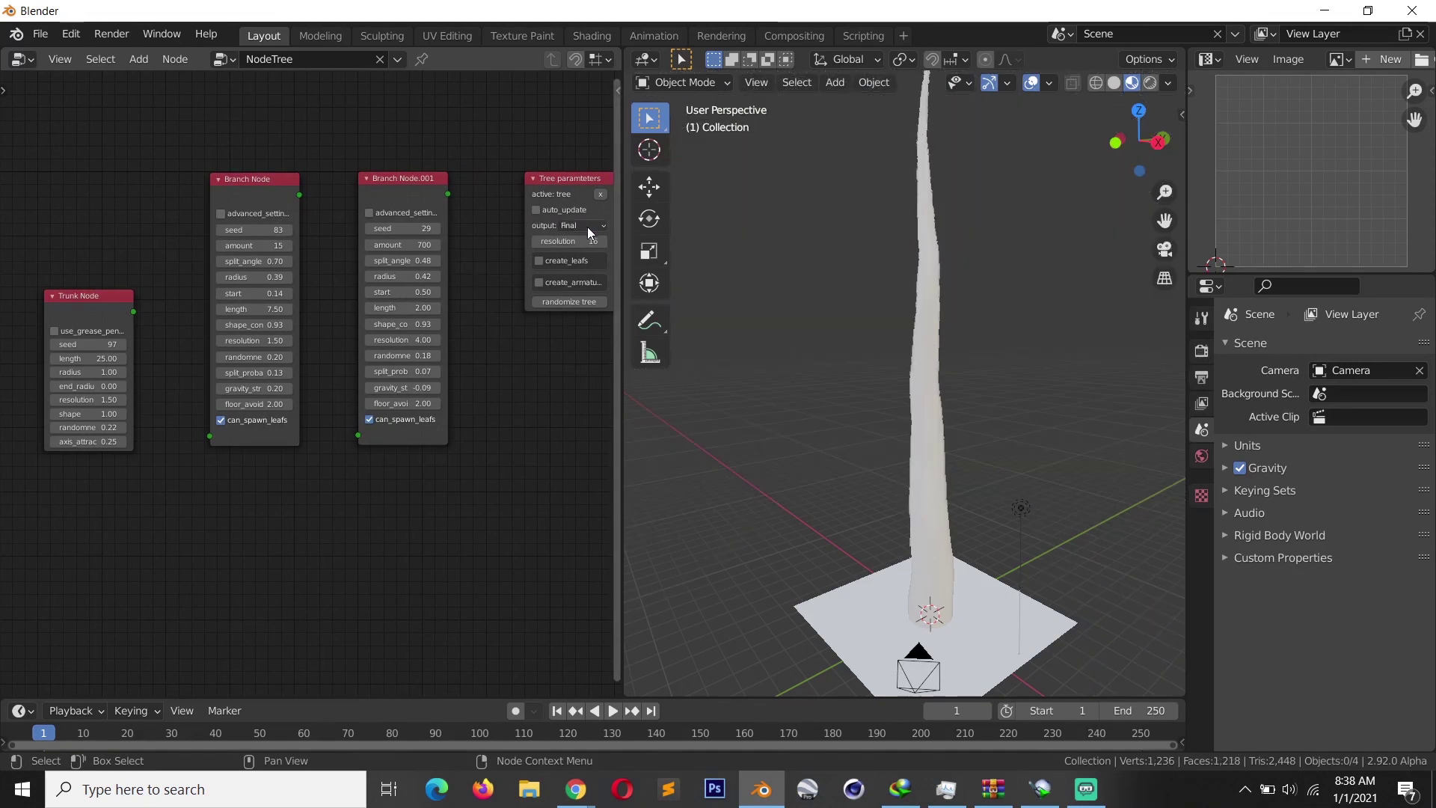
Enable auto_update in the Tree parameters node and arrange the four nodes closer together.
{"action": "left_click", "coordinate": [120, 299]}
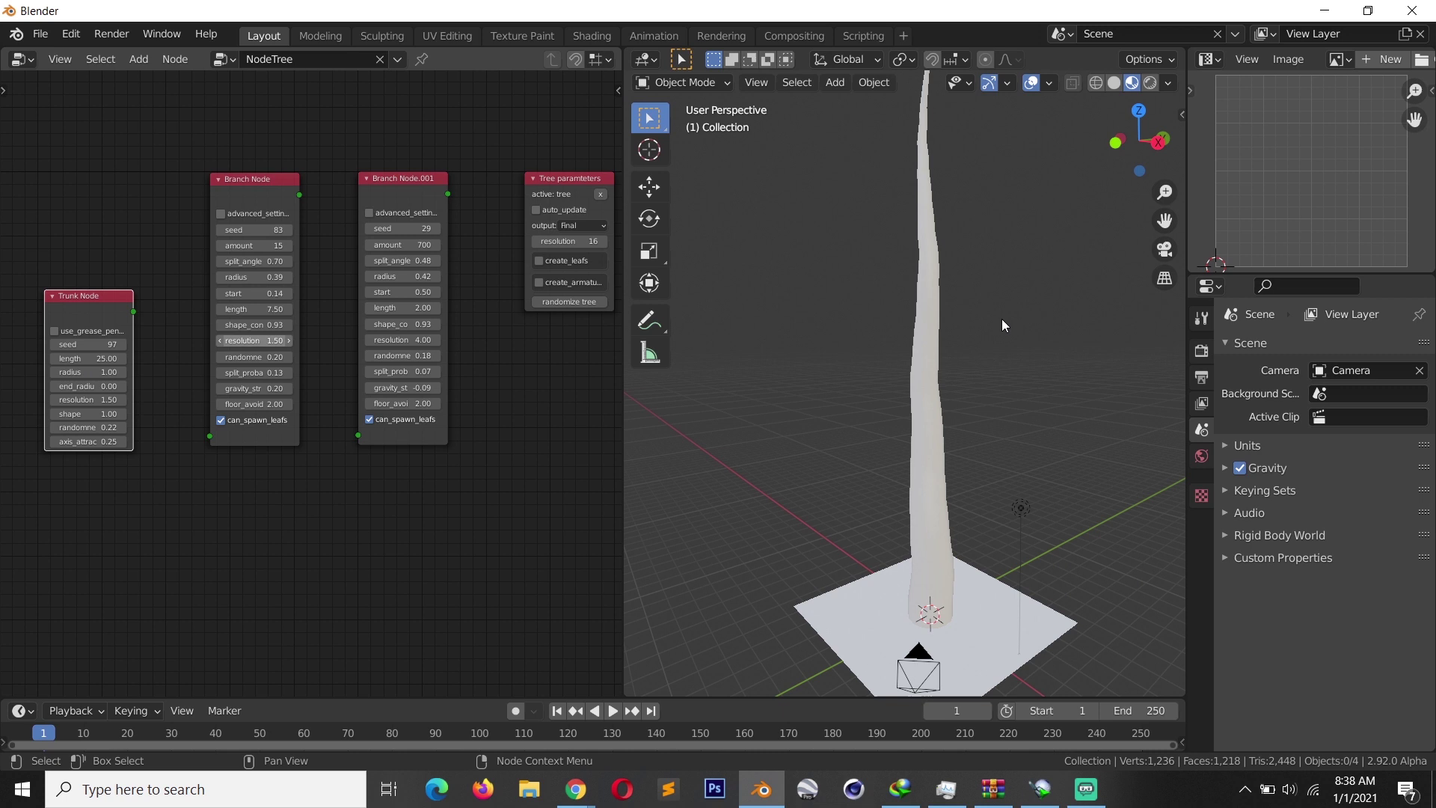
{"action": "scroll", "coordinate": [1002, 319], "scroll_direction": "down", "scroll_amount": 4}
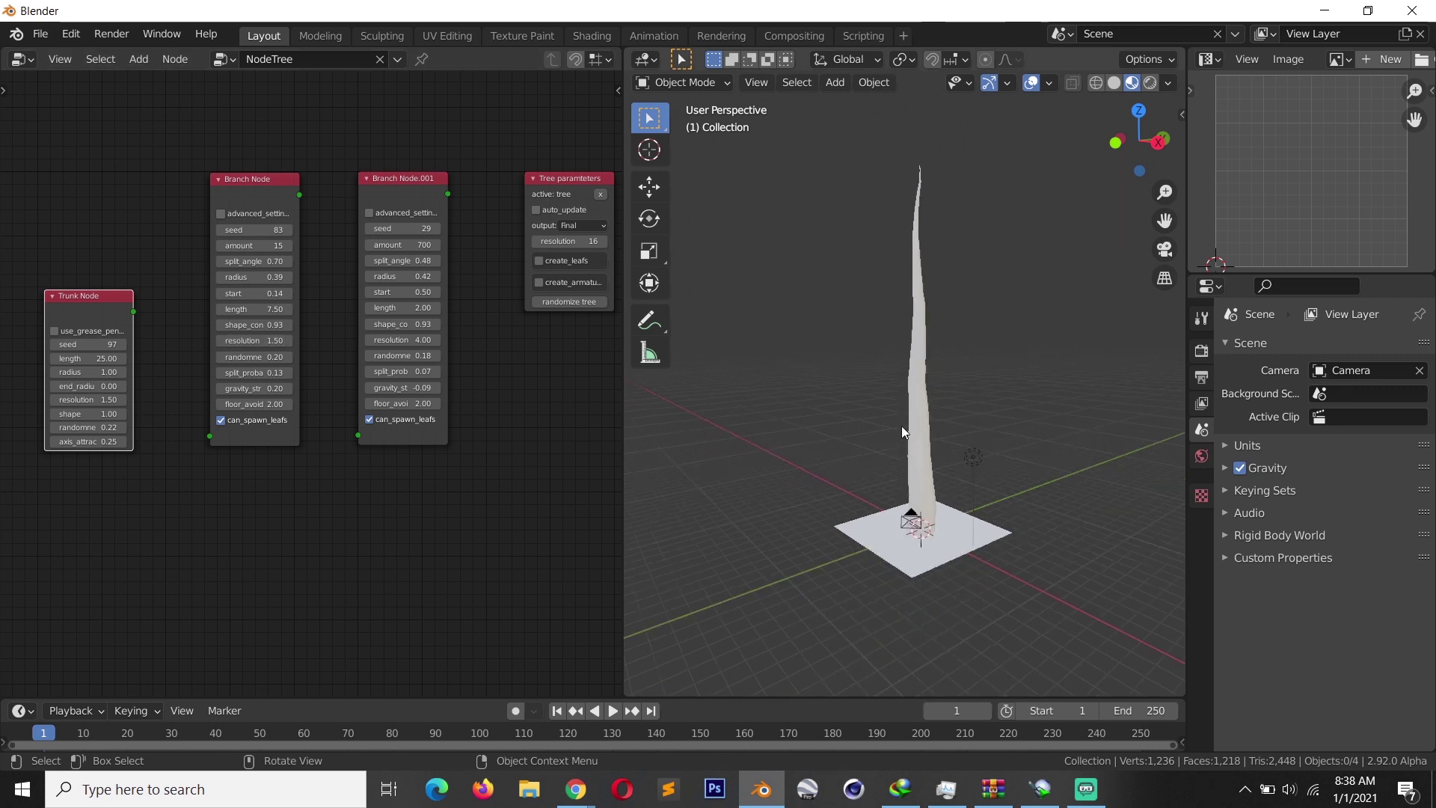
{"action": "scroll", "coordinate": [54, 329], "scroll_direction": "up", "scroll_amount": 5}
{"action": "middle_click_drag", "start_coordinate": [66, 330], "coordinate": [268, 324]}
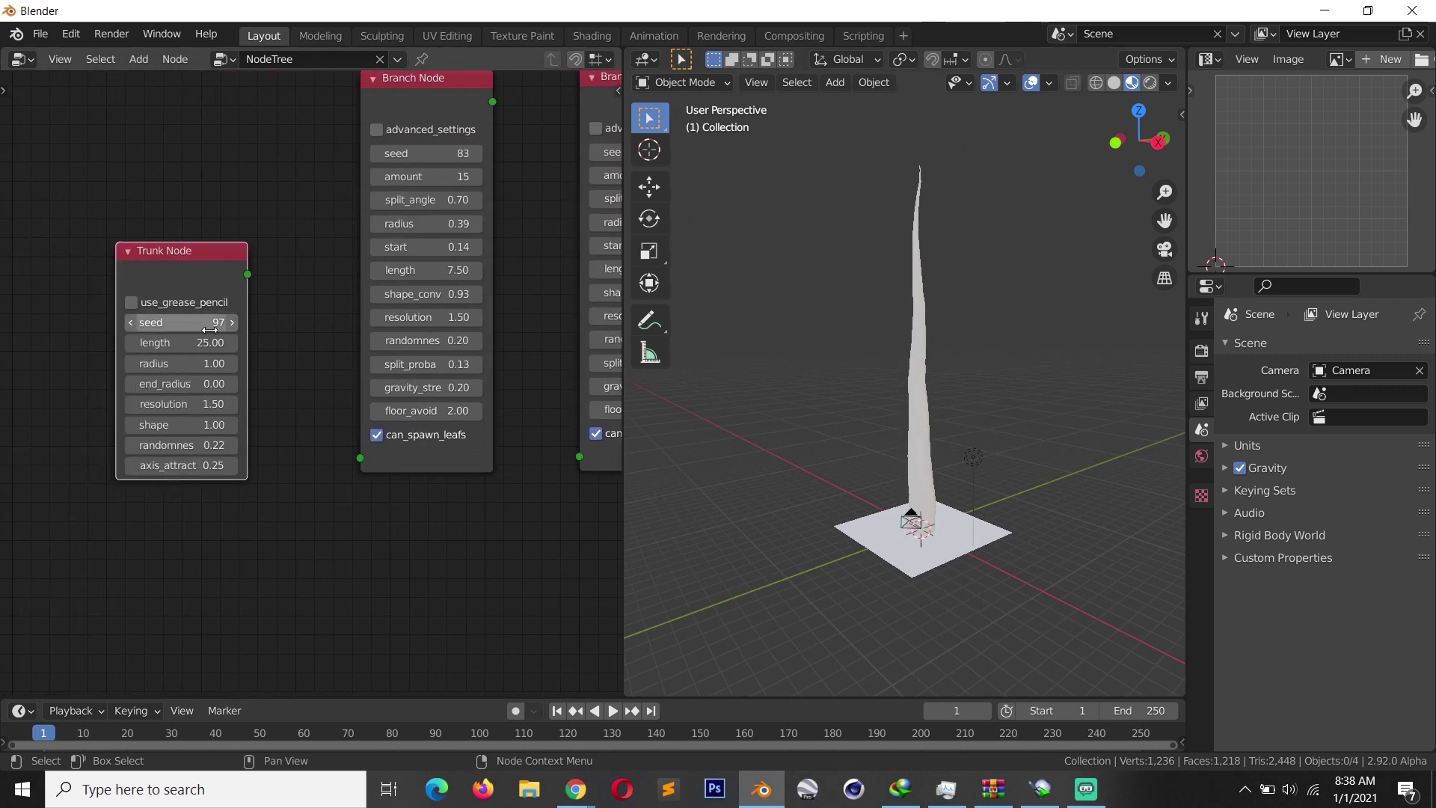
{"action": "scroll", "coordinate": [353, 343], "scroll_direction": "down", "scroll_amount": 3}
{"action": "middle_click_drag", "start_coordinate": [433, 362], "coordinate": [250, 375]}
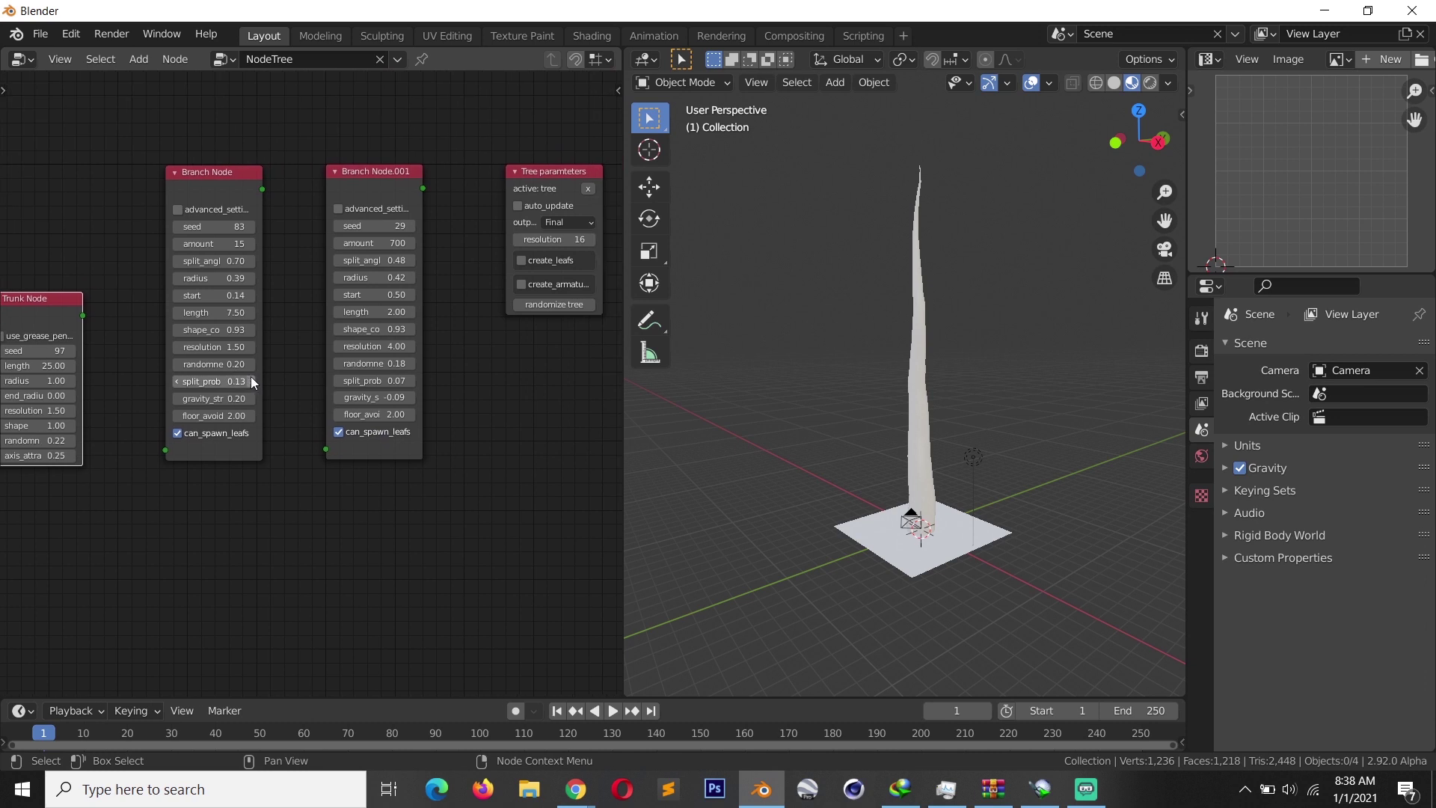
{"action": "left_click", "coordinate": [527, 208]}
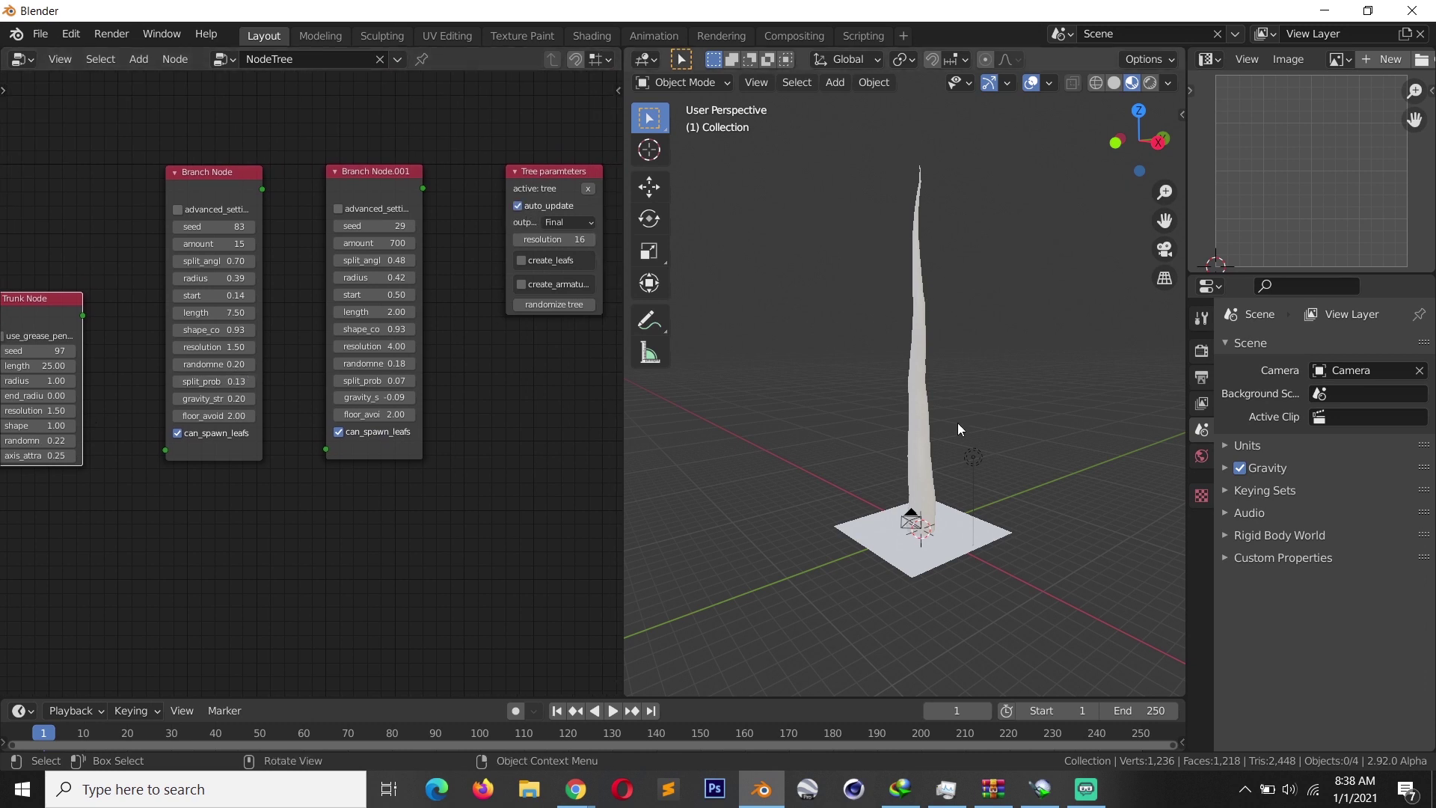
{"action": "middle_click_drag", "start_coordinate": [139, 360], "coordinate": [347, 375]}
{"action": "left_click_drag", "start_coordinate": [253, 318], "coordinate": [196, 311]}
{"action": "left_click_drag", "start_coordinate": [450, 193], "coordinate": [327, 214]}
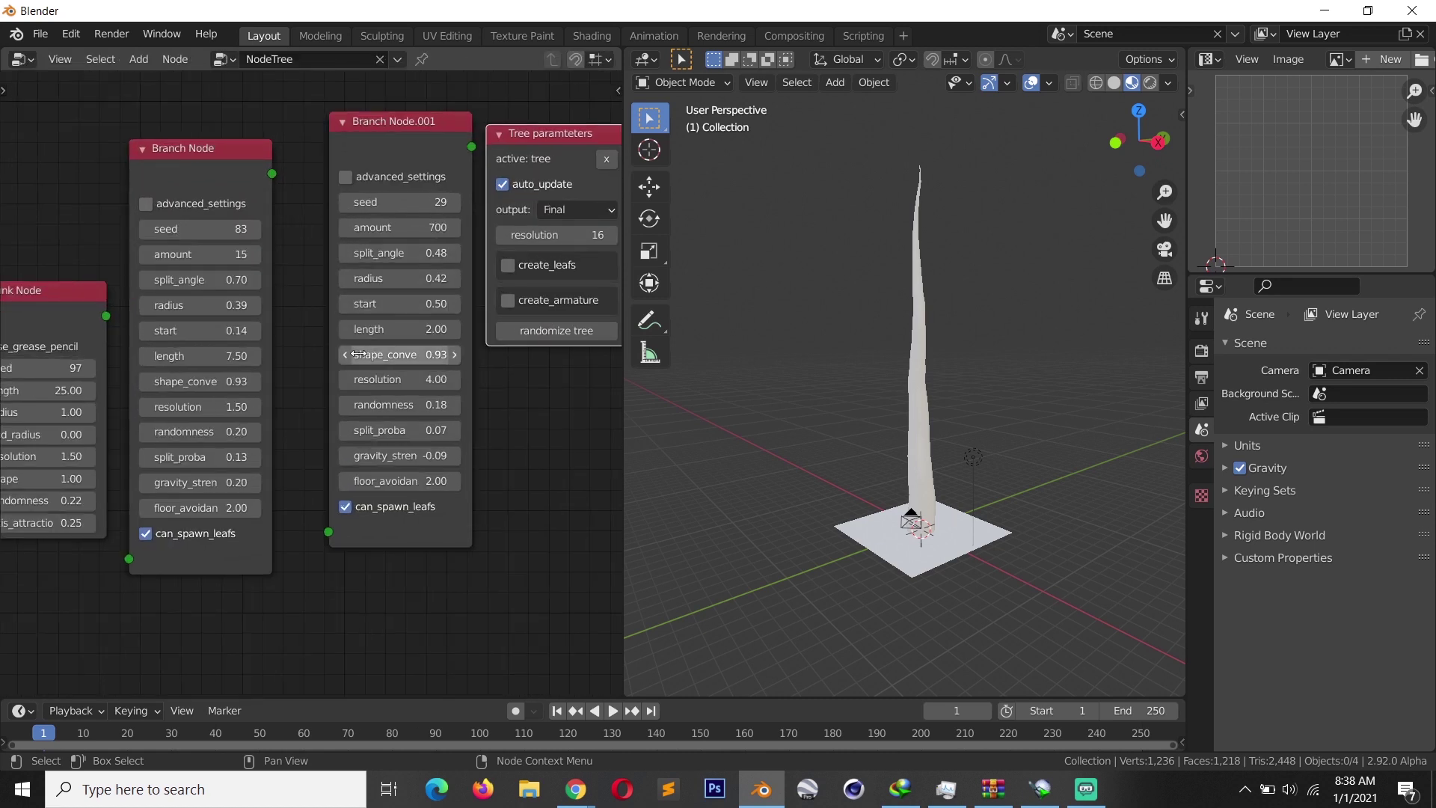
Raise the Trunk Node's seed to 102 to vary the trunk's shape.
{"action": "middle_click_drag", "start_coordinate": [389, 356], "coordinate": [434, 356]}
{"action": "left_click", "coordinate": [142, 363]}
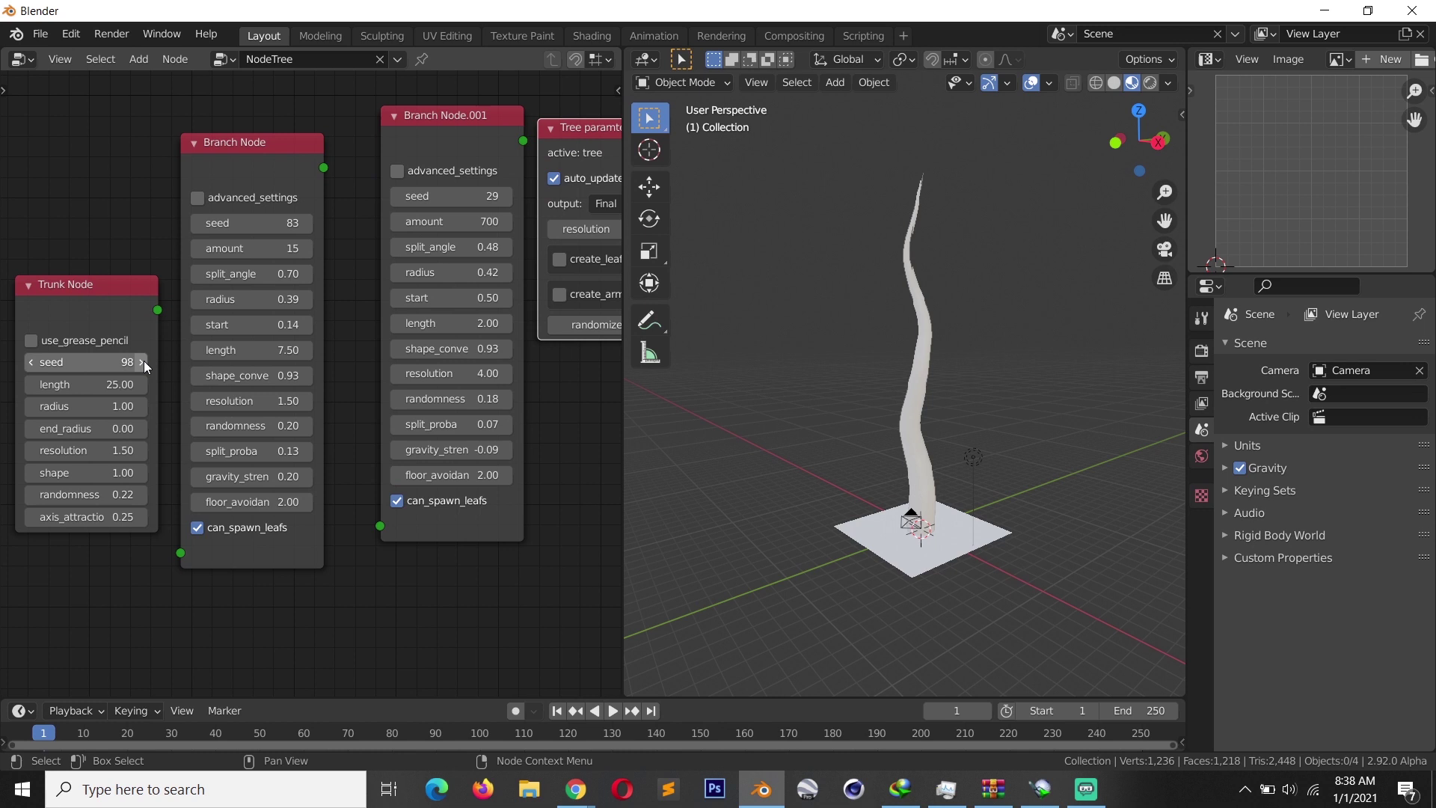
{"action": "left_click", "coordinate": [142, 363]}
{"action": "left_click", "coordinate": [142, 362]}
{"action": "left_click", "coordinate": [142, 362]}
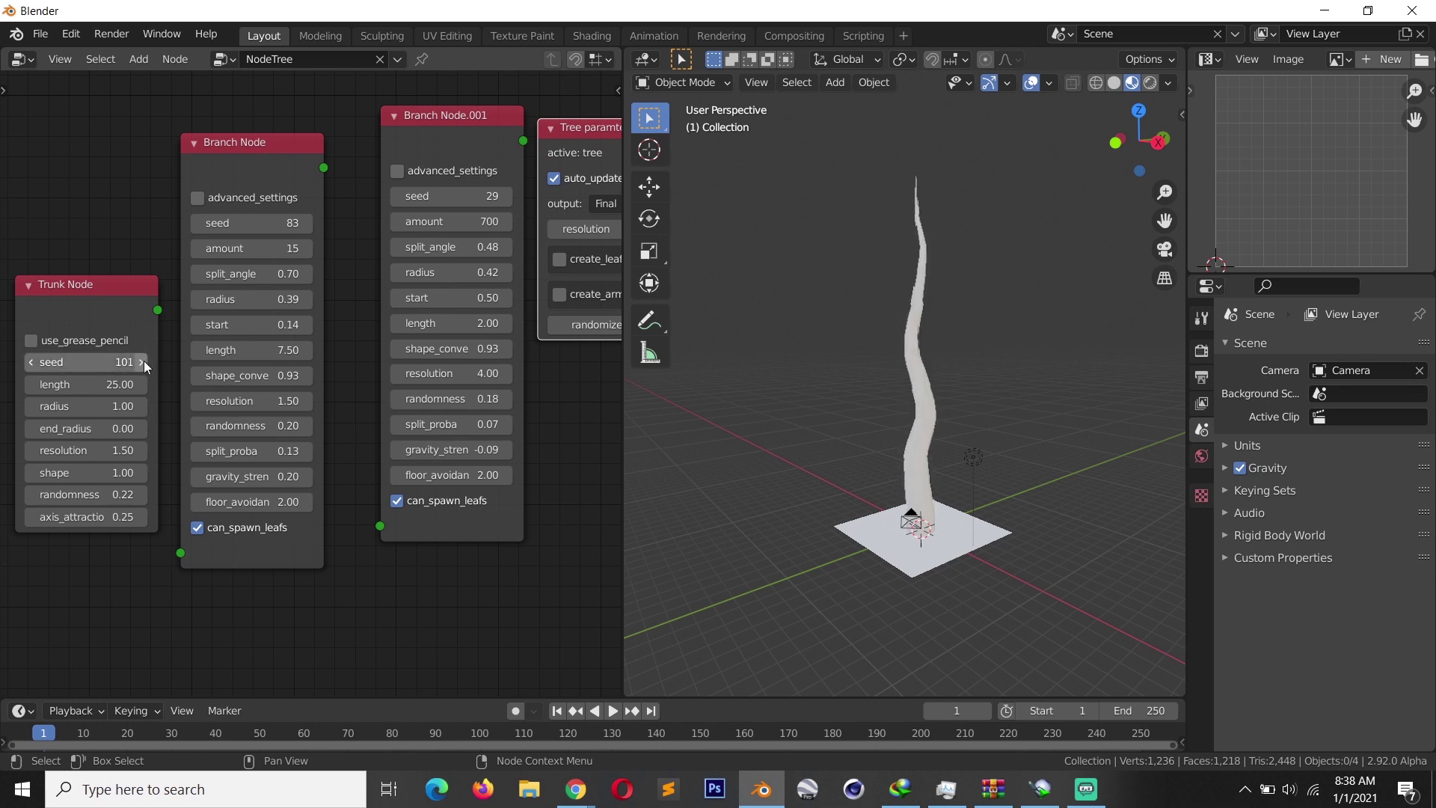
{"action": "left_click", "coordinate": [142, 362]}
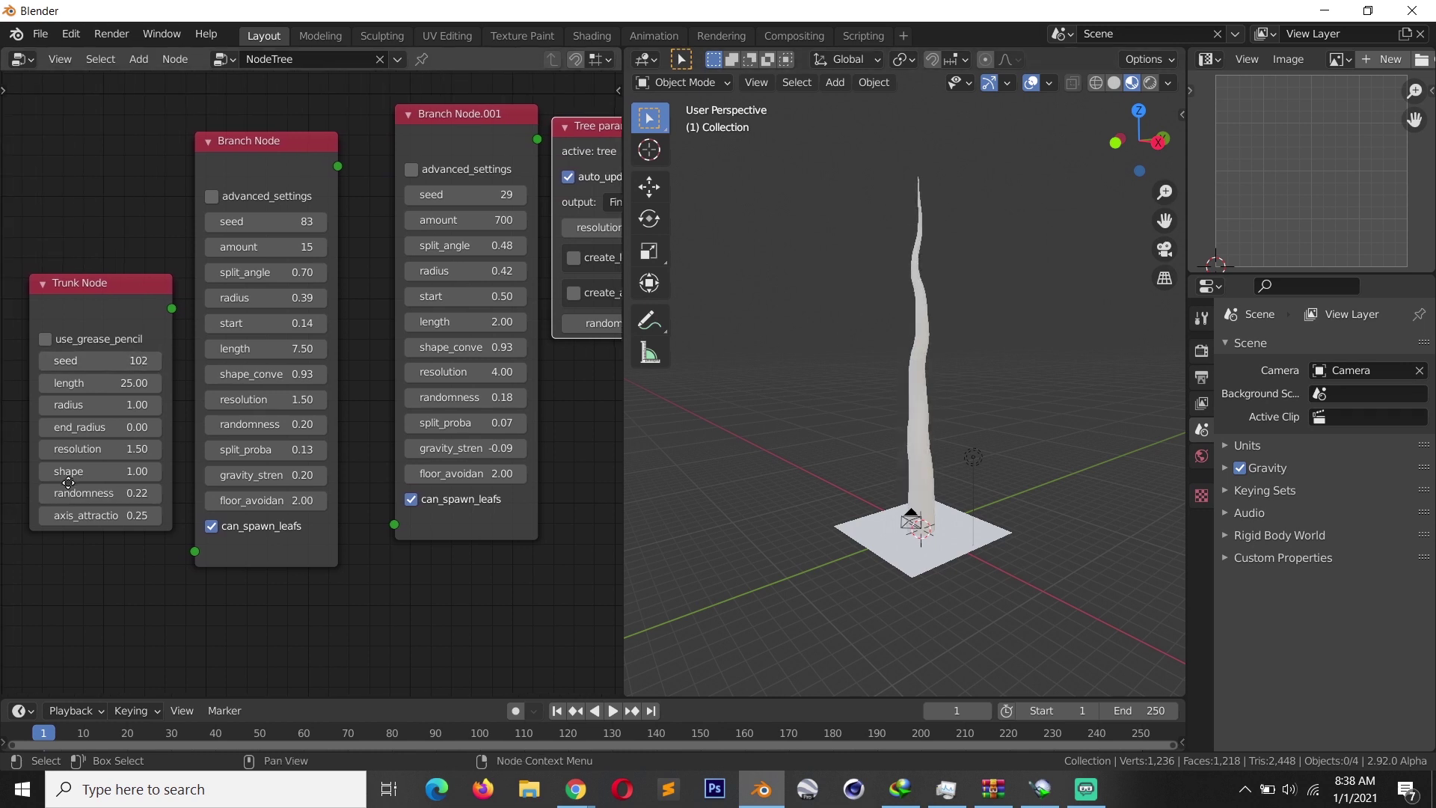
Set the Trunk Node's length to 23.95 and its radius to 0.91.
{"action": "scroll", "coordinate": [932, 263], "scroll_direction": "up", "scroll_amount": 3}
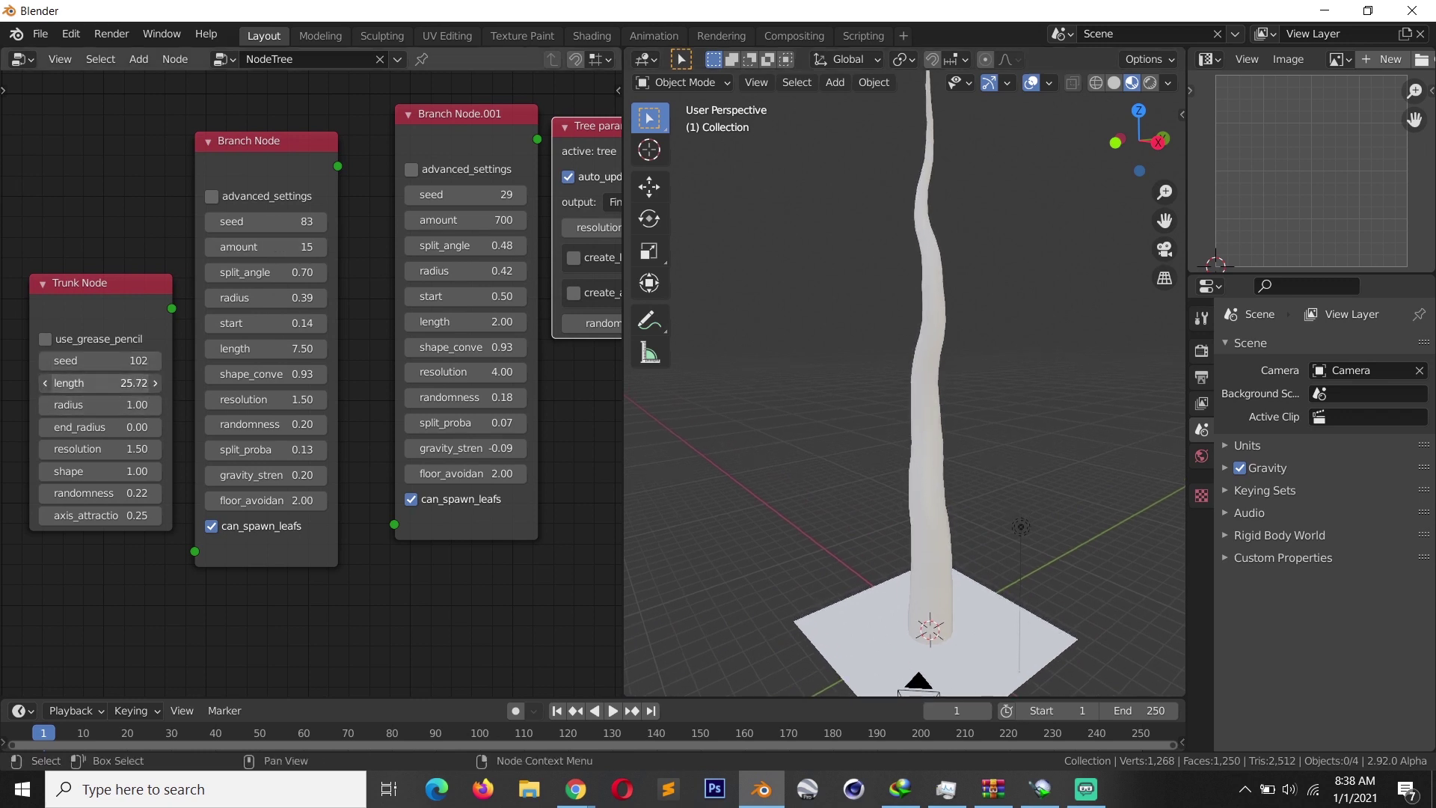
{"action": "mouse_move", "coordinate": [100, 383]}
{"action": "left_mouse_down"}
{"action": "mouse_move", "coordinate": [72, 382]}
{"action": "mouse_move", "coordinate": [117, 383]}
{"action": "mouse_move", "coordinate": [62, 383]}
{"action": "mouse_move", "coordinate": [131, 404]}
{"action": "mouse_move", "coordinate": [94, 405]}
{"action": "left_mouse_up"}
{"action": "middle_click_drag", "start_coordinate": [108, 315], "coordinate": [118, 310]}
Move the Trunk Node clear of the Branch Node and connect its output to the Branch Node's input.
{"action": "left_click_drag", "start_coordinate": [118, 310], "coordinate": [79, 324]}
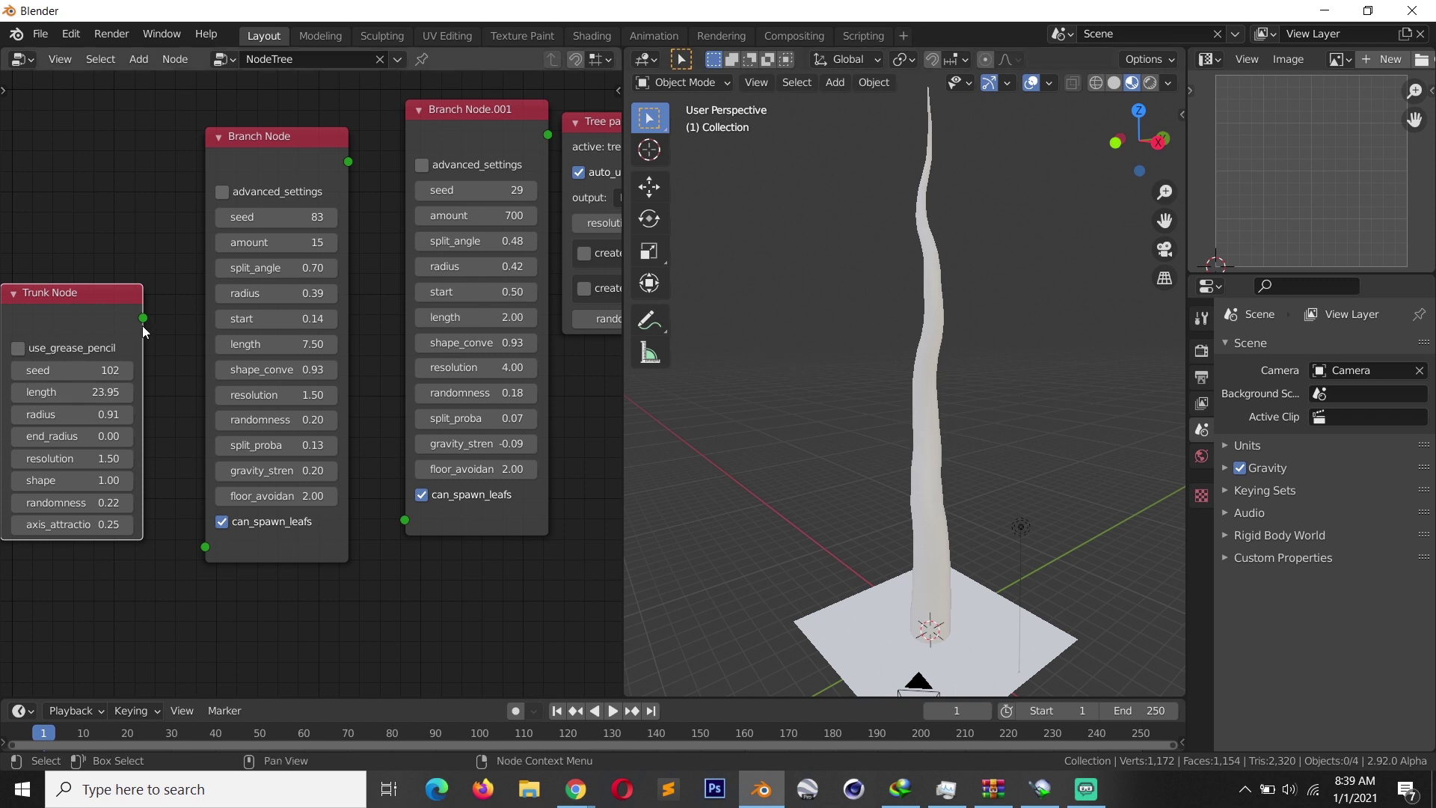
{"action": "left_click_drag", "start_coordinate": [142, 319], "coordinate": [284, 510]}
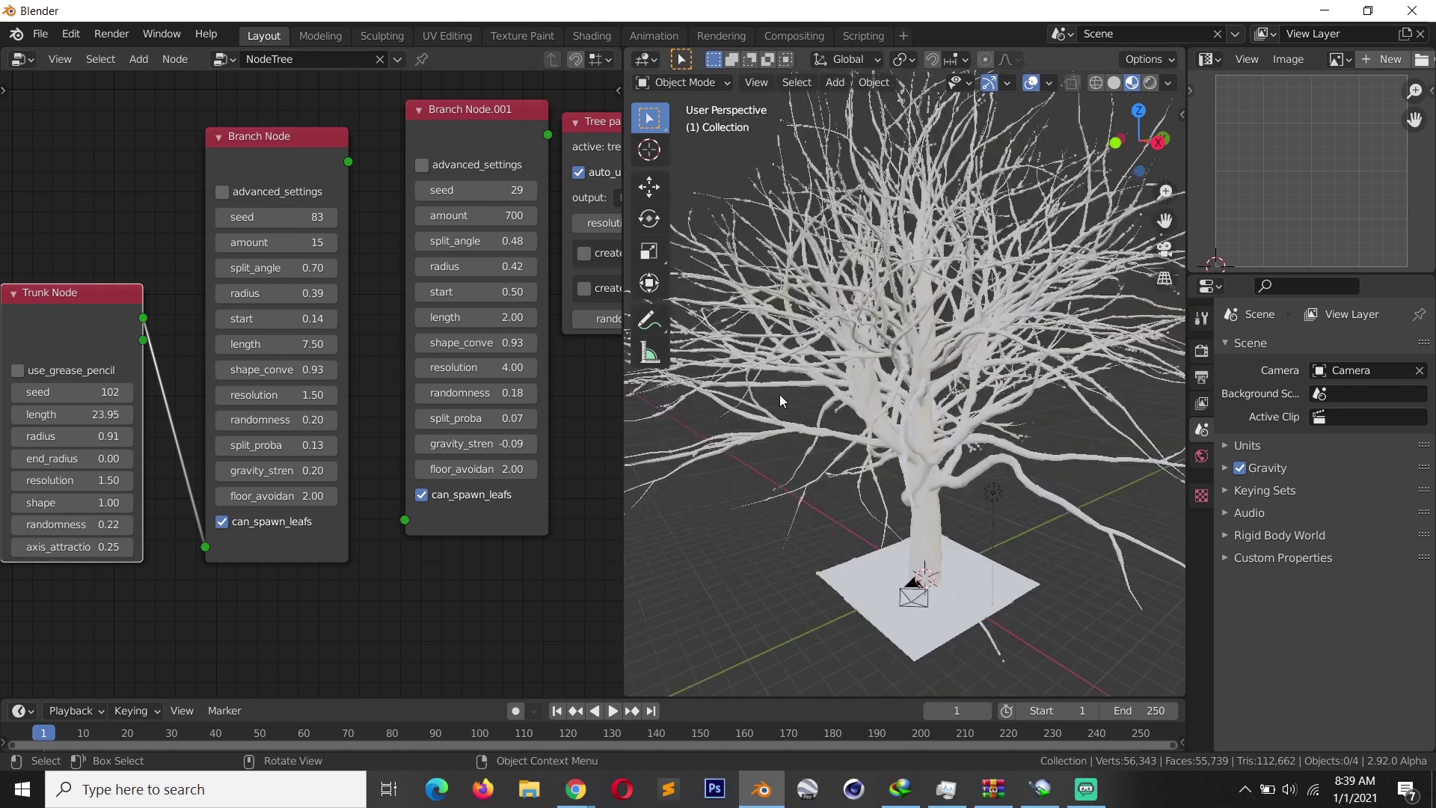
{"action": "mouse_move", "coordinate": [770, 401]}
{"action": "middle_mouse_down"}
{"action": "mouse_move", "coordinate": [732, 429]}
{"action": "mouse_move", "coordinate": [757, 414]}
{"action": "middle_mouse_up"}
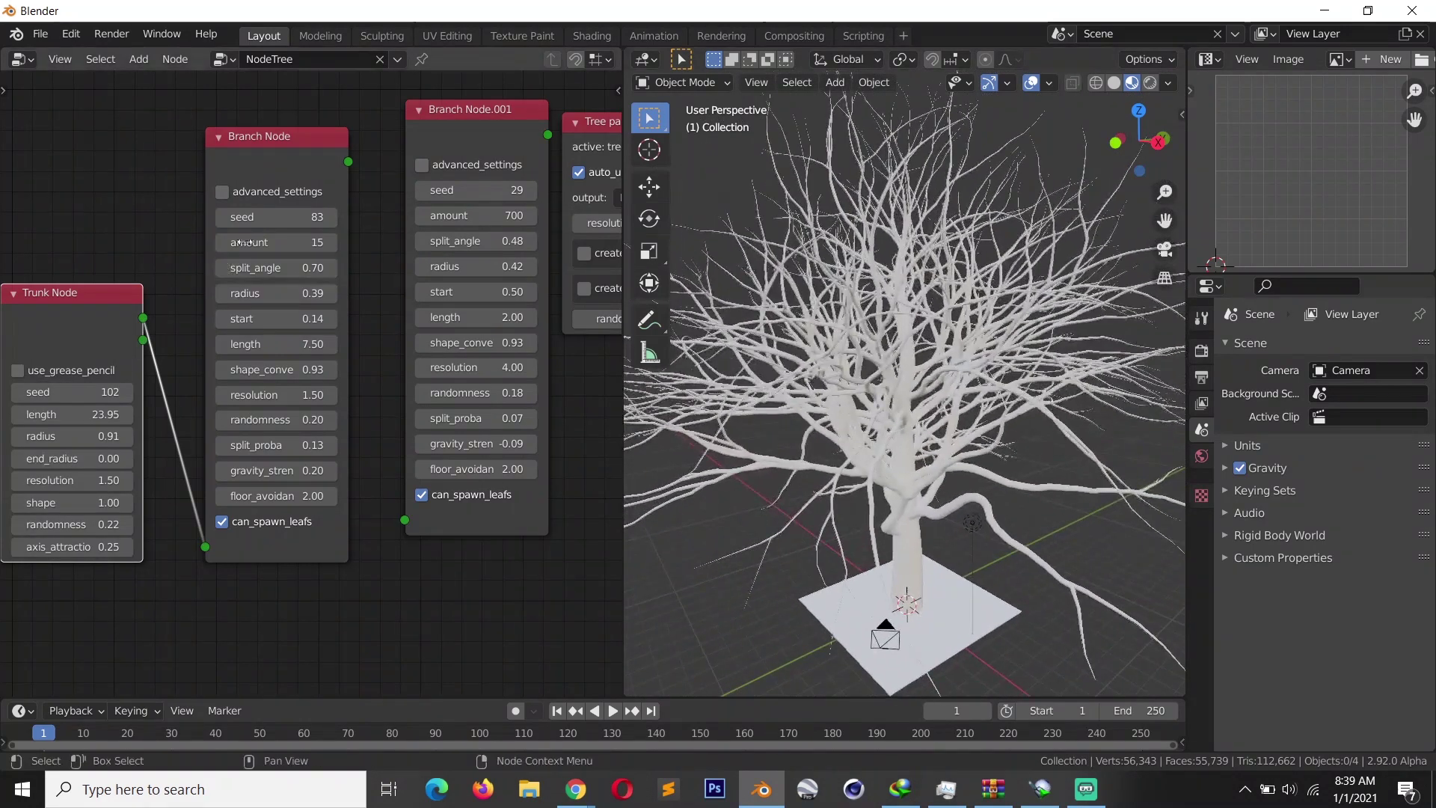
Set the Branch Node's seed to 84 and its gravity strength to 2.81, checking the drooping branches from another angle.
{"action": "left_click", "coordinate": [331, 217]}
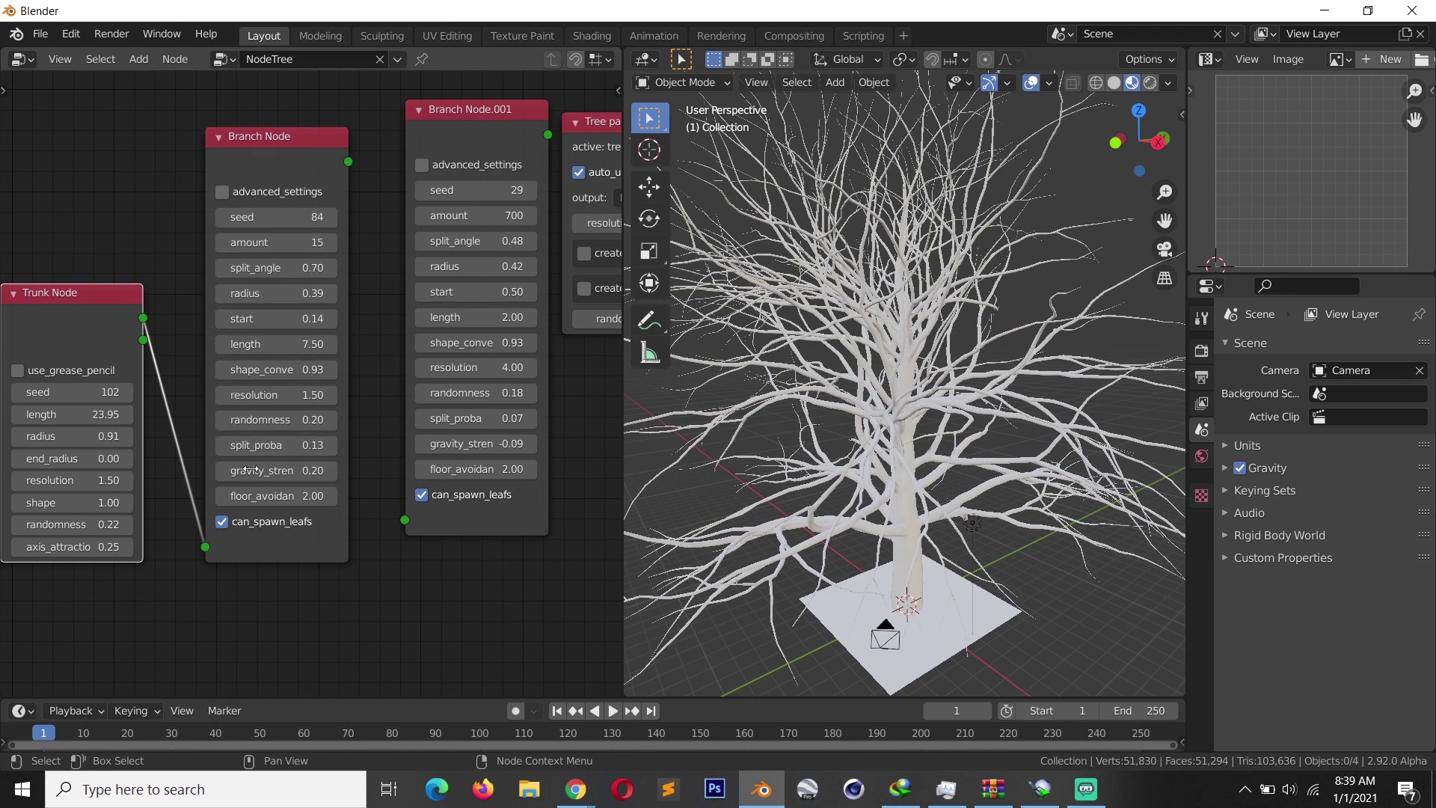
{"action": "left_click_drag", "start_coordinate": [287, 470], "coordinate": [294, 470]}
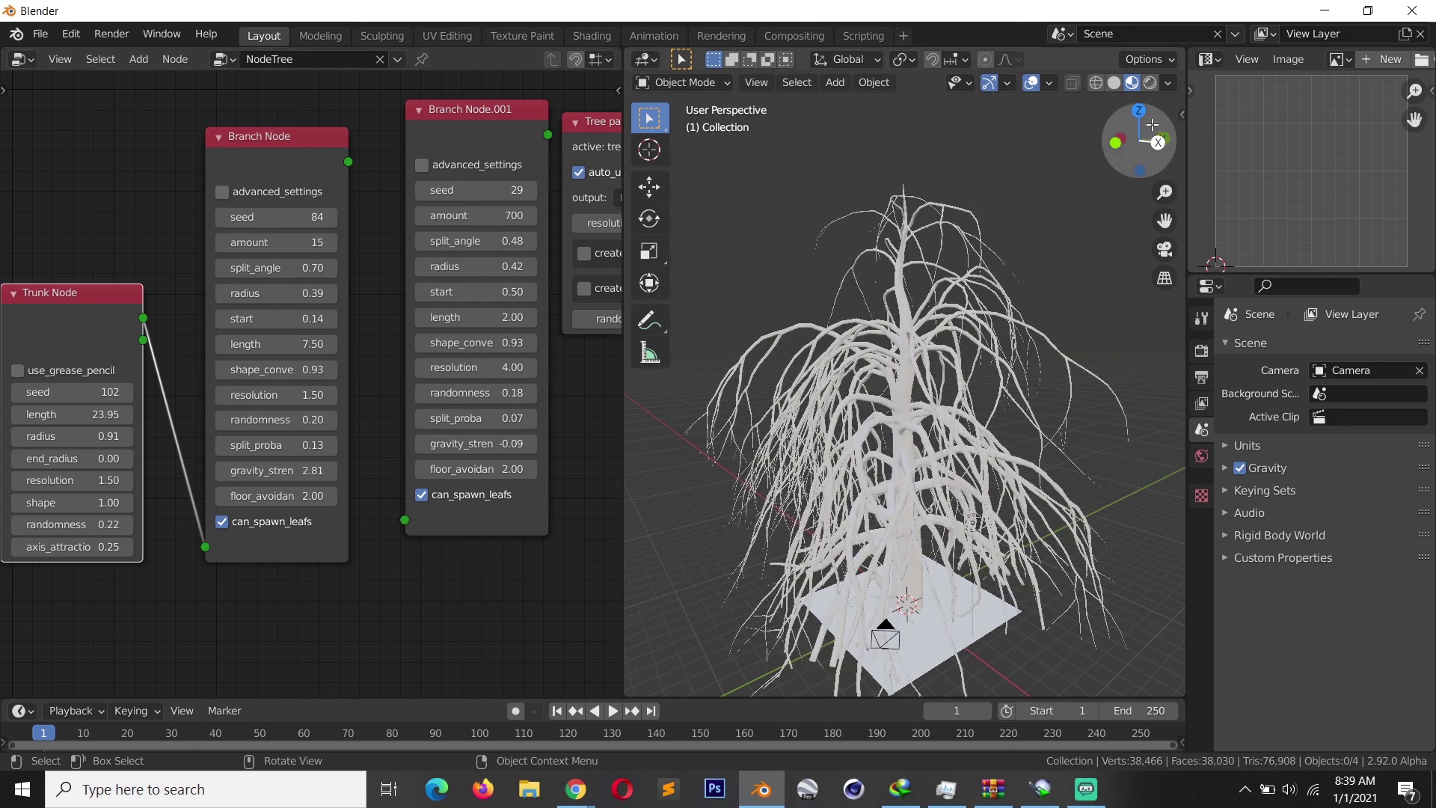
{"action": "left_click_drag", "start_coordinate": [1151, 124], "coordinate": [1102, 128]}
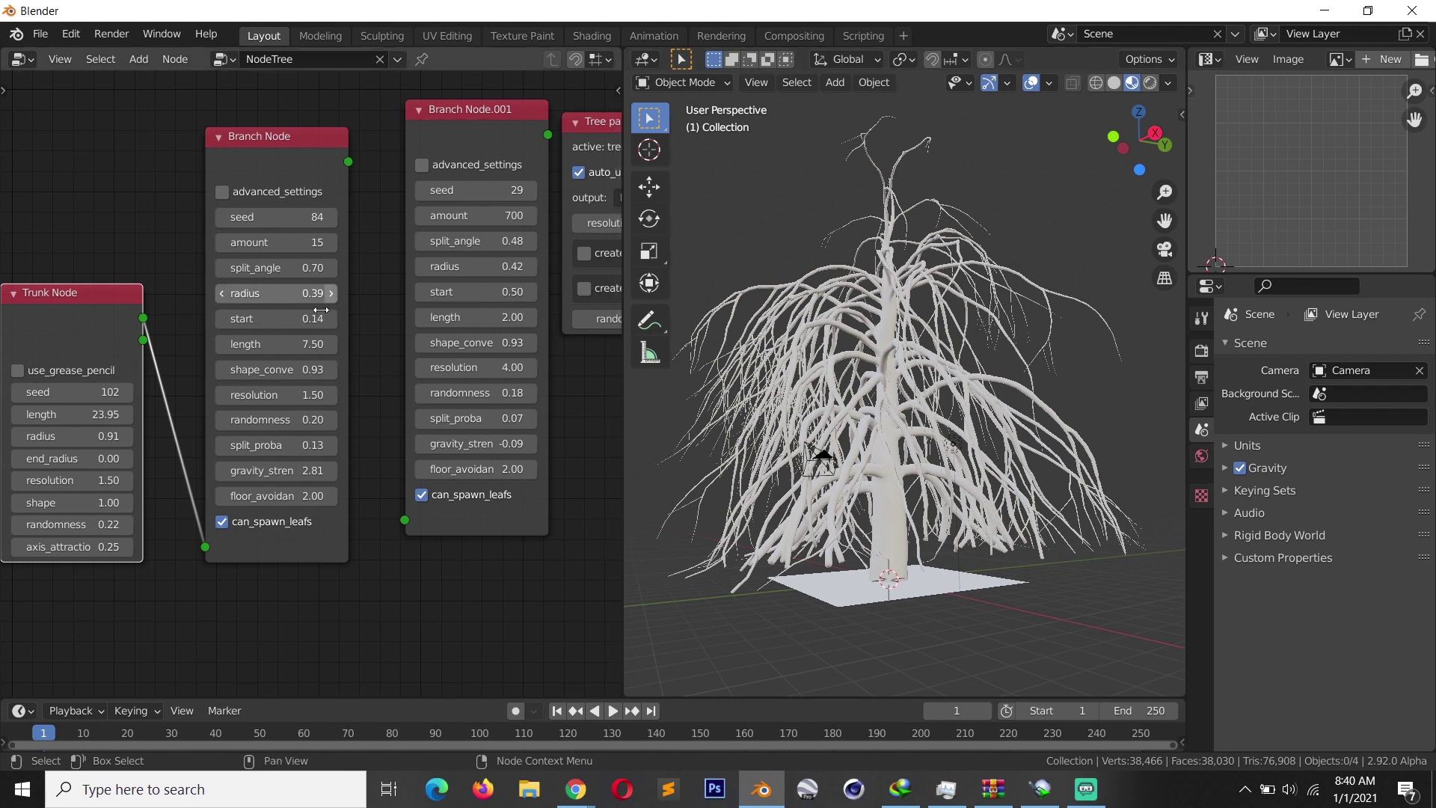
Connect the Branch Node's output to Branch Node.001 and look over the added secondary branches.
{"action": "middle_click_drag", "start_coordinate": [182, 214], "coordinate": [176, 214]}
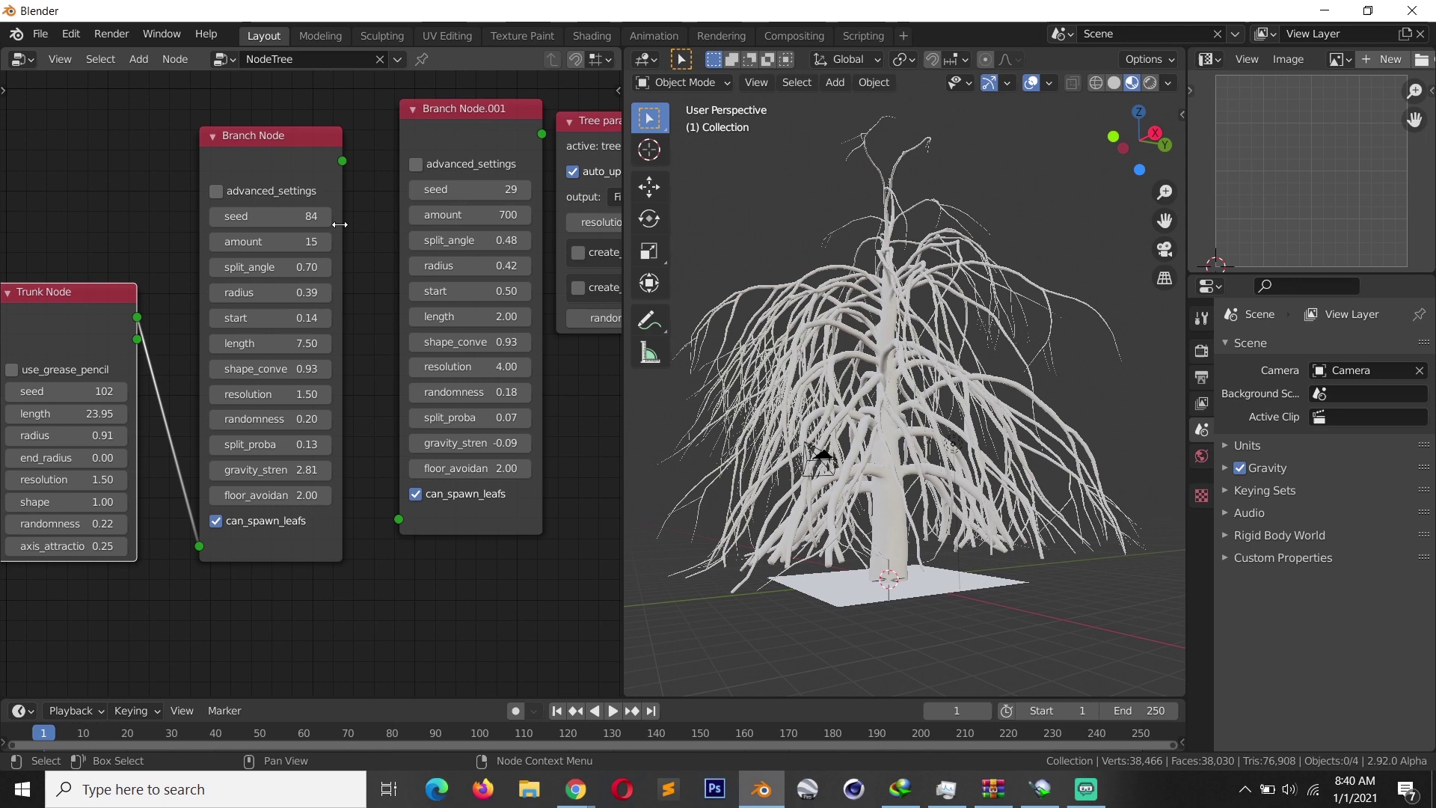
{"action": "scroll", "coordinate": [792, 234], "scroll_direction": "up", "scroll_amount": 4}
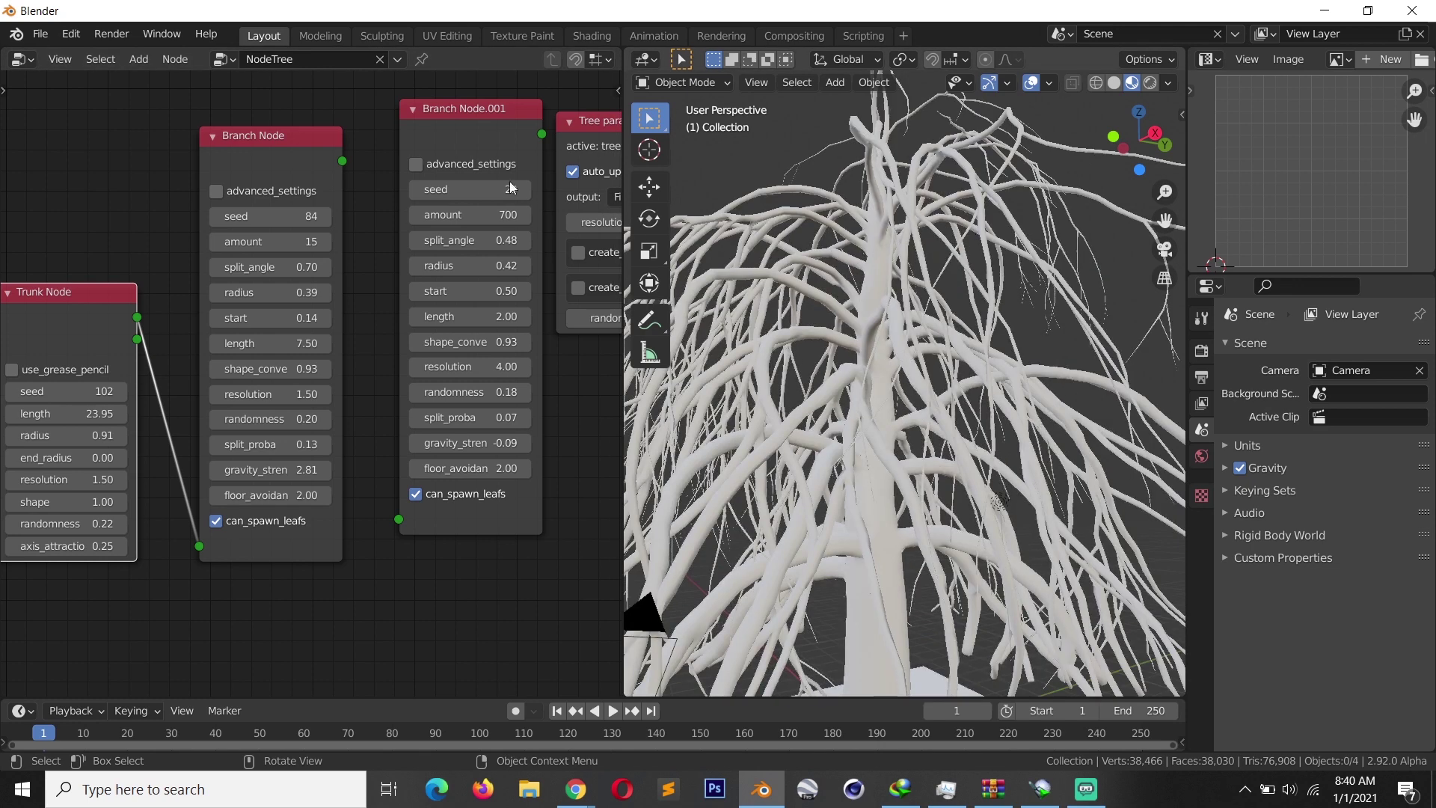
{"action": "middle_click_drag", "start_coordinate": [322, 176], "coordinate": [311, 166]}
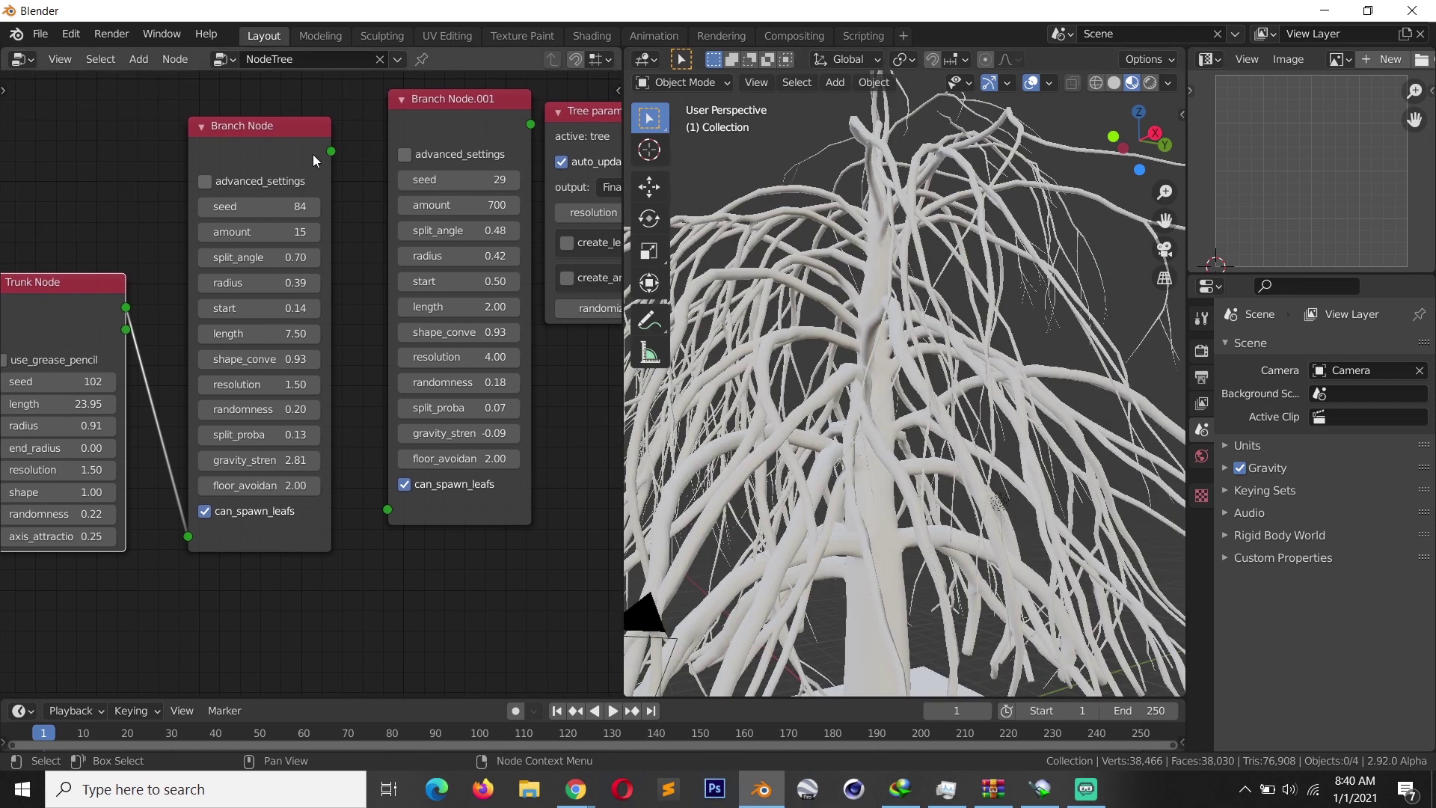
{"action": "left_click_drag", "start_coordinate": [331, 151], "coordinate": [393, 516]}
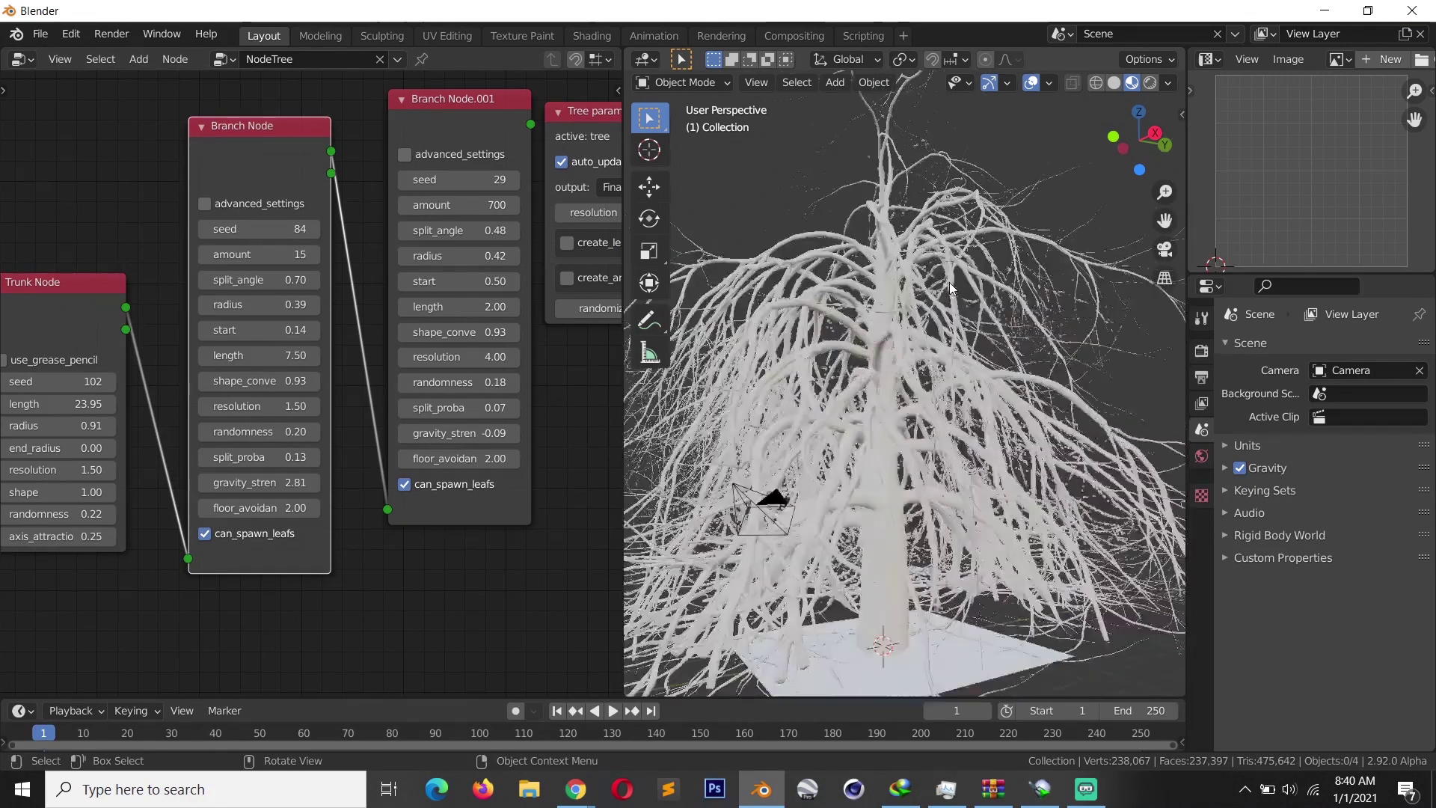
{"action": "scroll", "coordinate": [950, 289], "scroll_direction": "up", "scroll_amount": 3}
{"action": "middle_click_drag", "start_coordinate": [950, 290], "coordinate": [1010, 260], "text": "shift"}
{"action": "scroll", "coordinate": [800, 347], "scroll_direction": "down", "scroll_amount": 3}
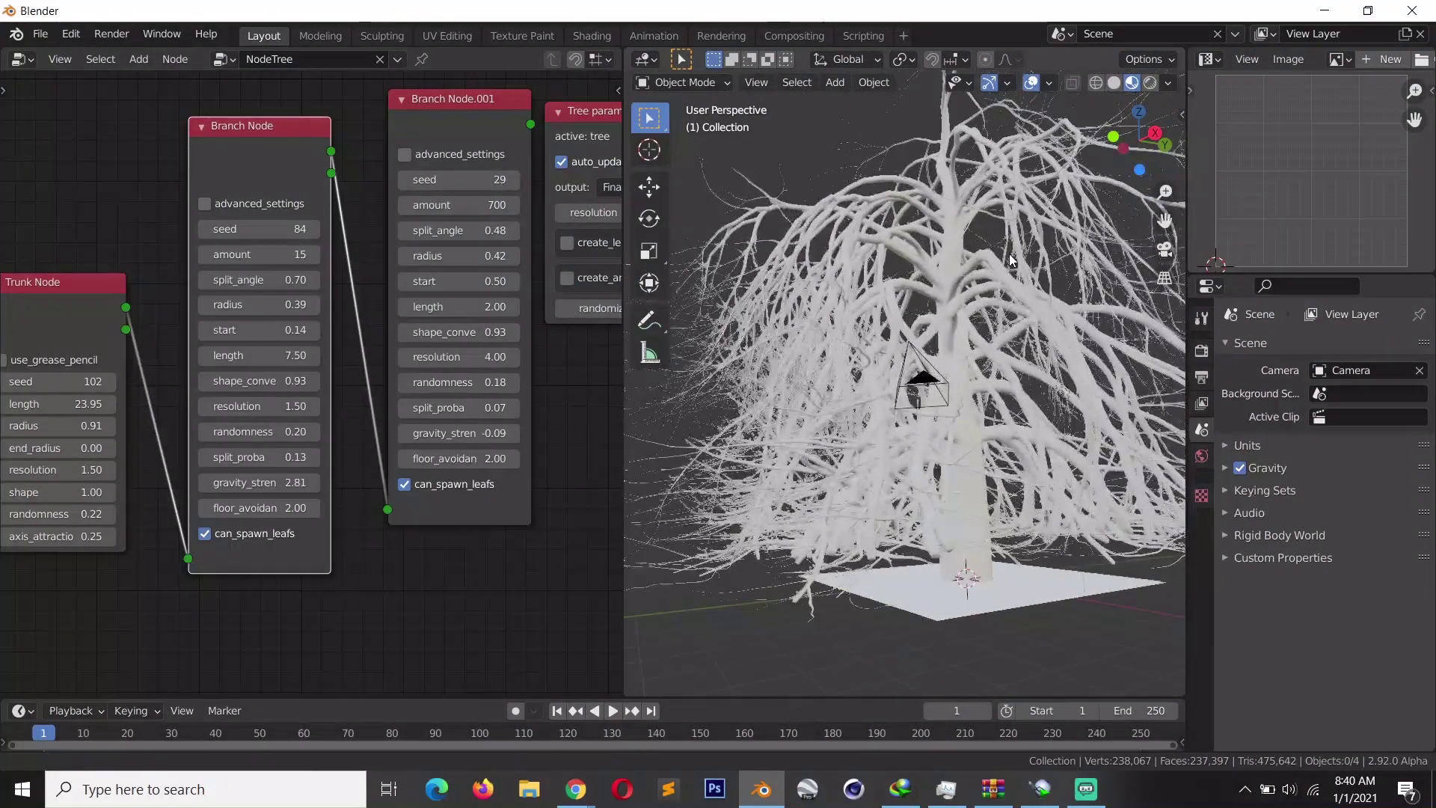
Set the Branch Node's gravity strength to 1.5 so its branches droop less.
{"action": "scroll", "coordinate": [317, 423], "scroll_direction": "up", "scroll_amount": 1}
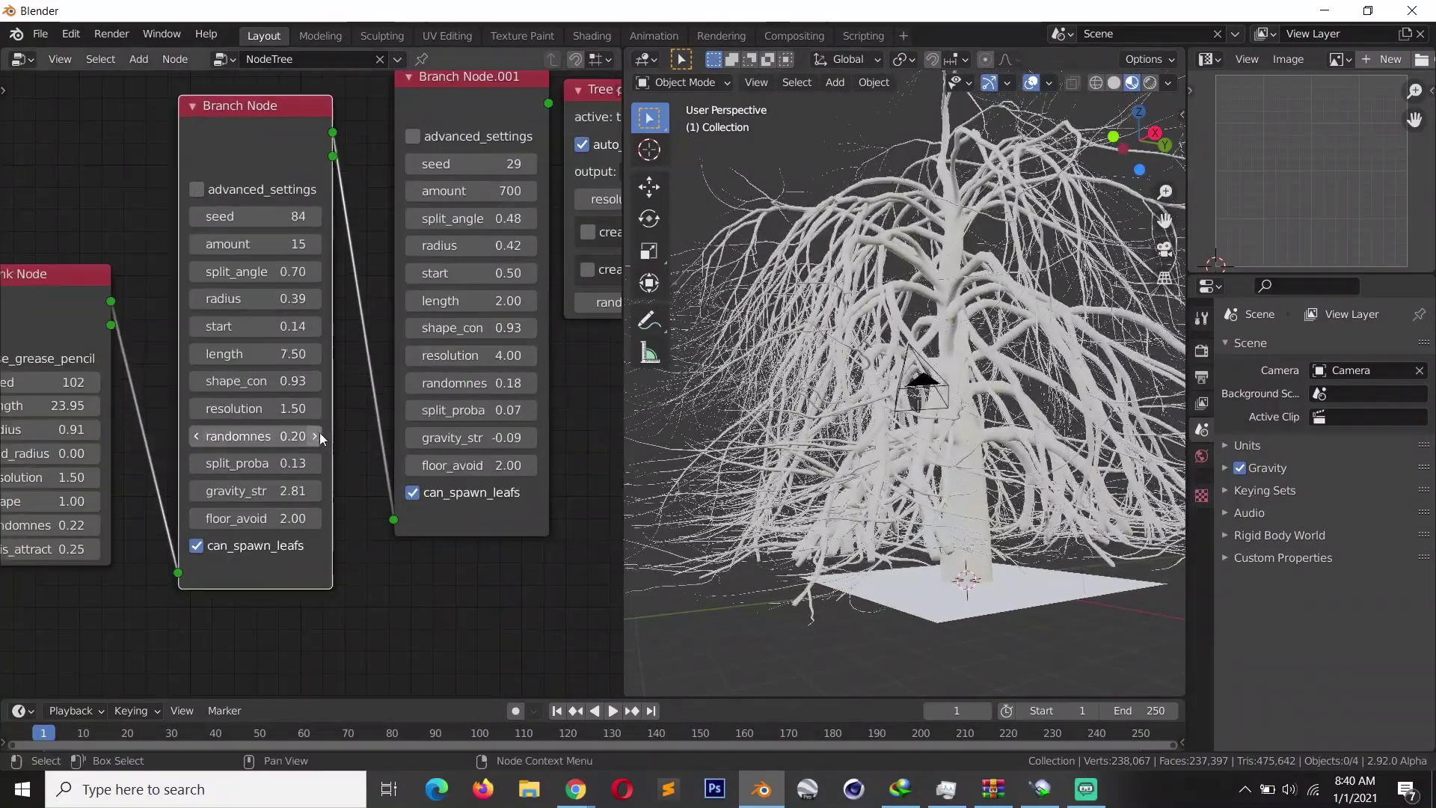
{"action": "left_click", "coordinate": [282, 497]}
{"action": "type", "text": "1.5"}
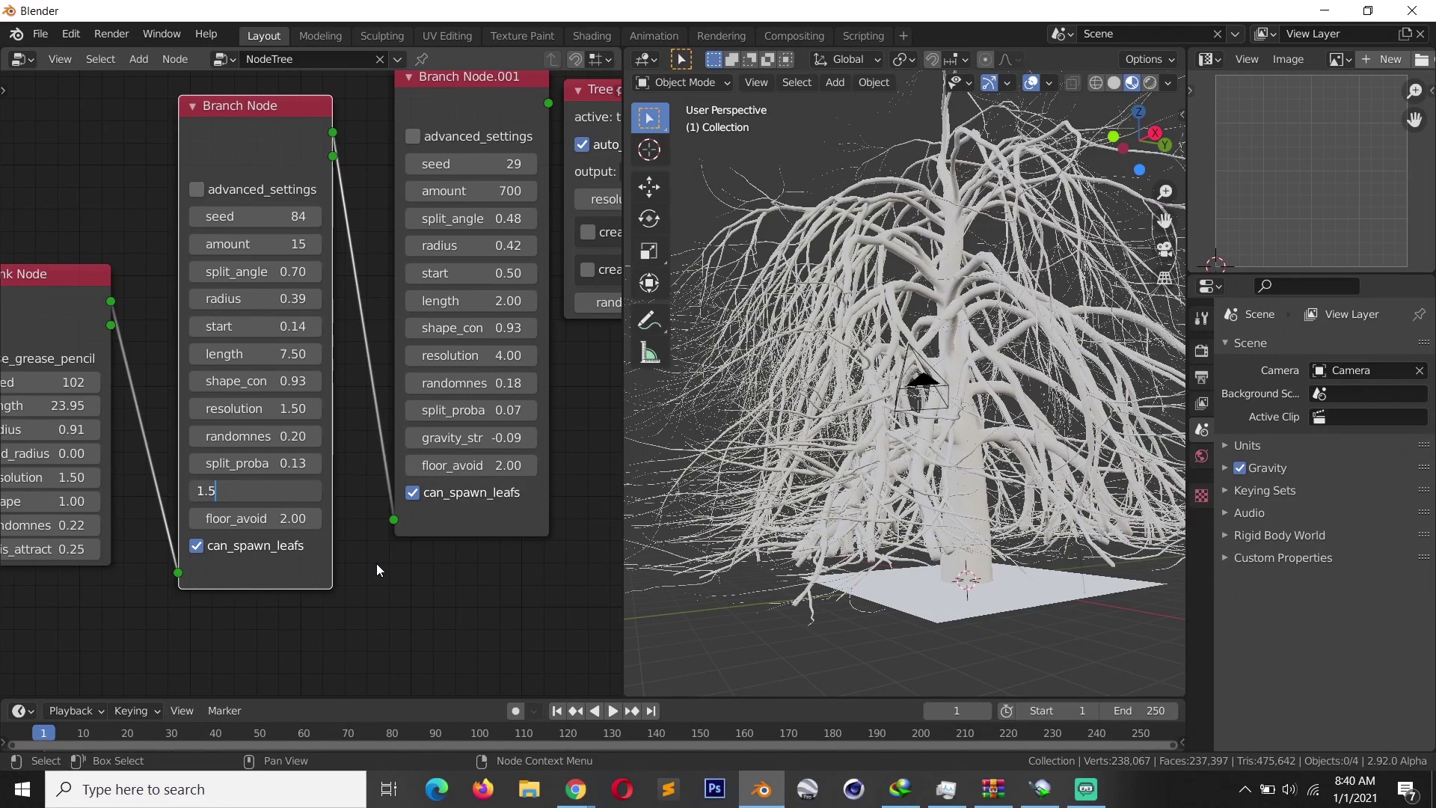
{"action": "key", "text": "Return"}
{"action": "scroll", "coordinate": [375, 564], "scroll_direction": "up", "scroll_amount": 1}
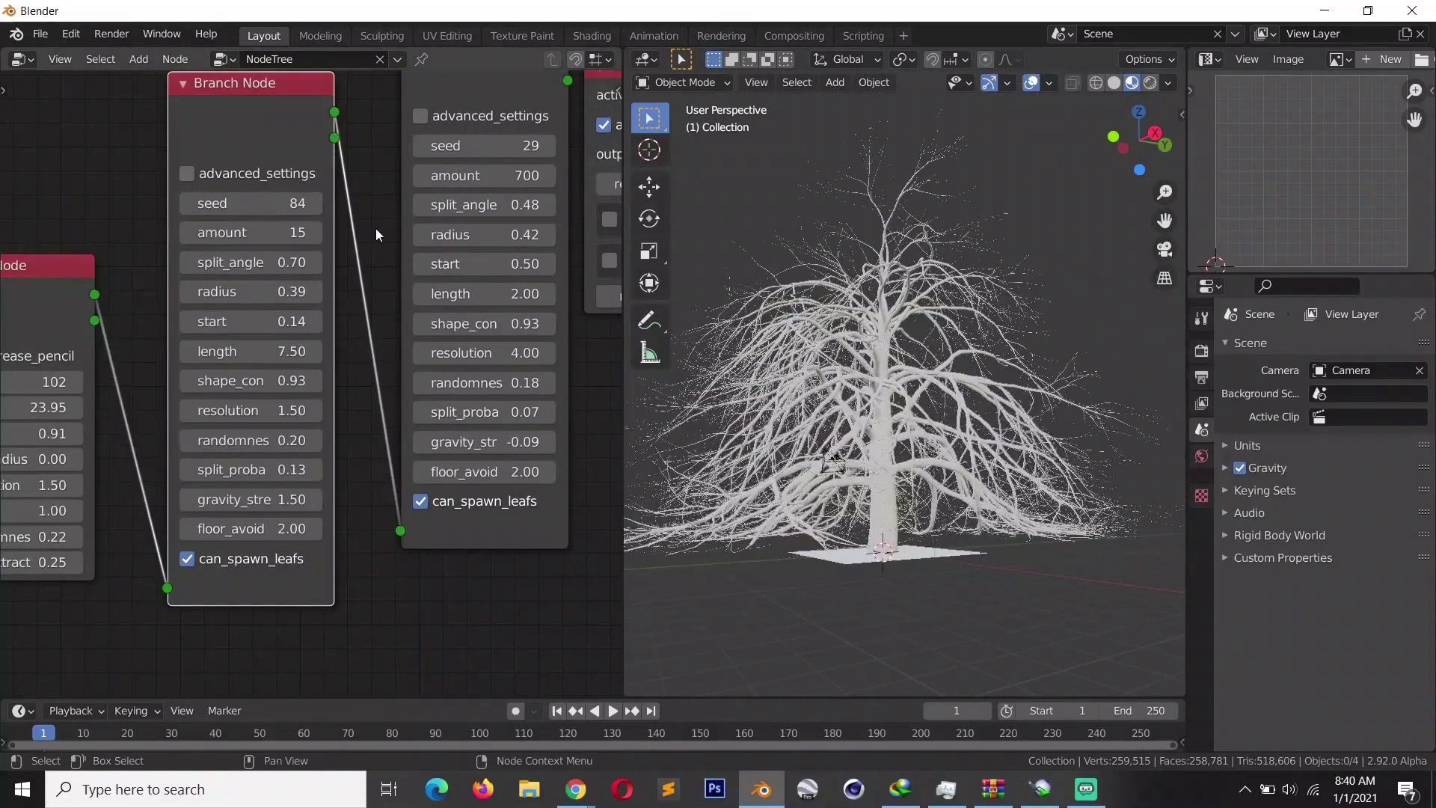
Switch the Tree parameters output to Preview, create the tree again and inspect its branches.
{"action": "middle_click_drag", "start_coordinate": [375, 227], "coordinate": [206, 288]}
{"action": "left_click", "coordinate": [525, 218]}
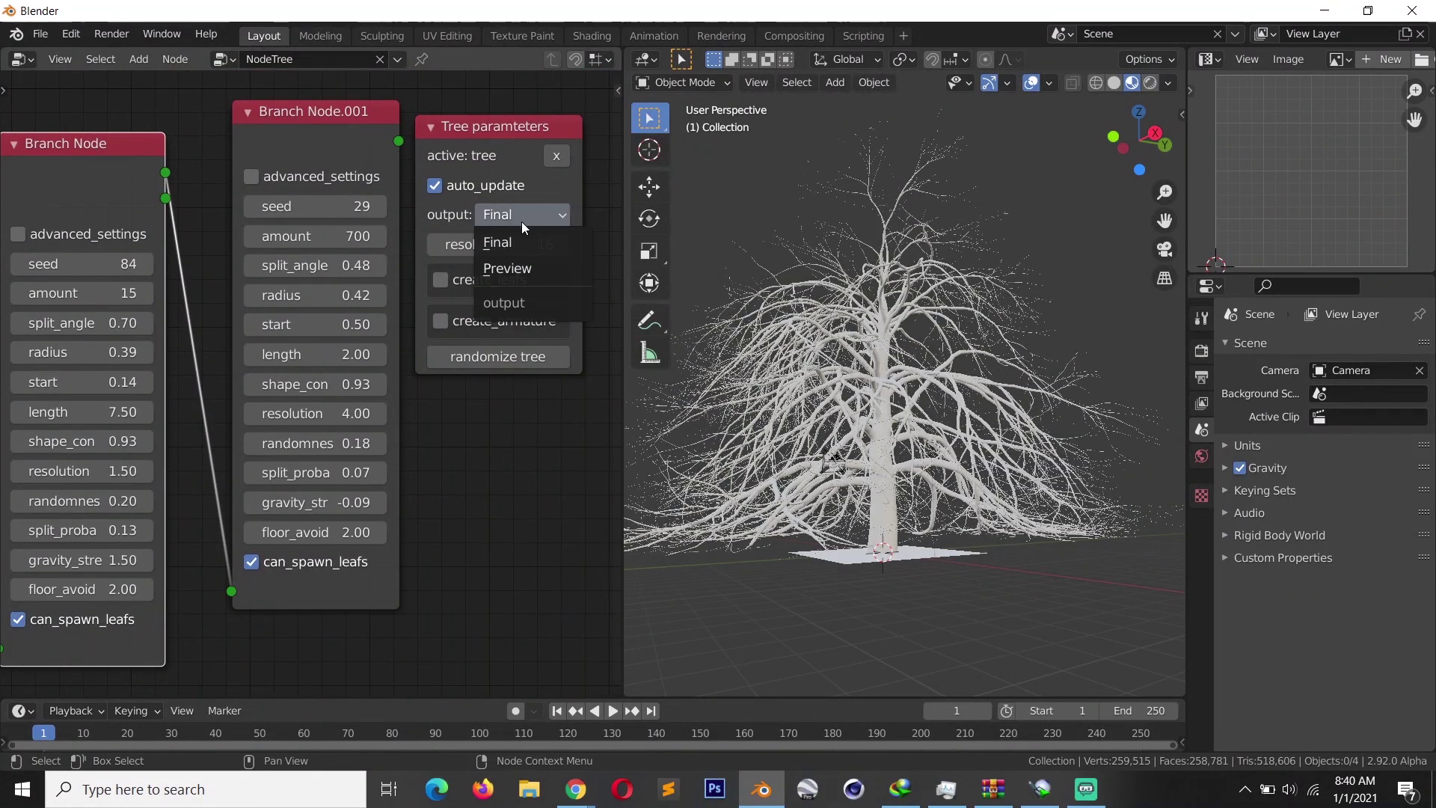
{"action": "left_click", "coordinate": [517, 265]}
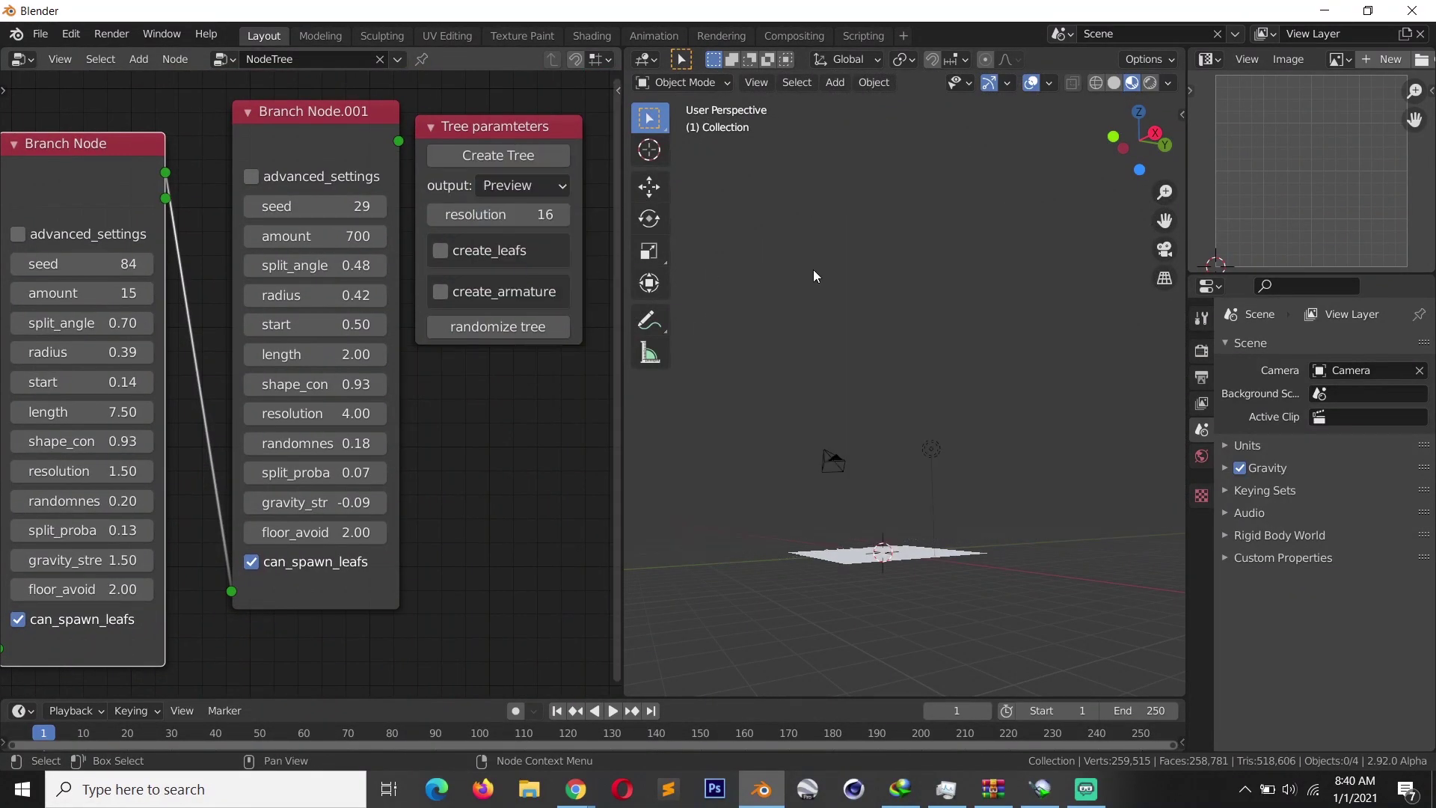
{"action": "left_click", "coordinate": [503, 158]}
{"action": "scroll", "coordinate": [935, 322], "scroll_direction": "up", "scroll_amount": 5}
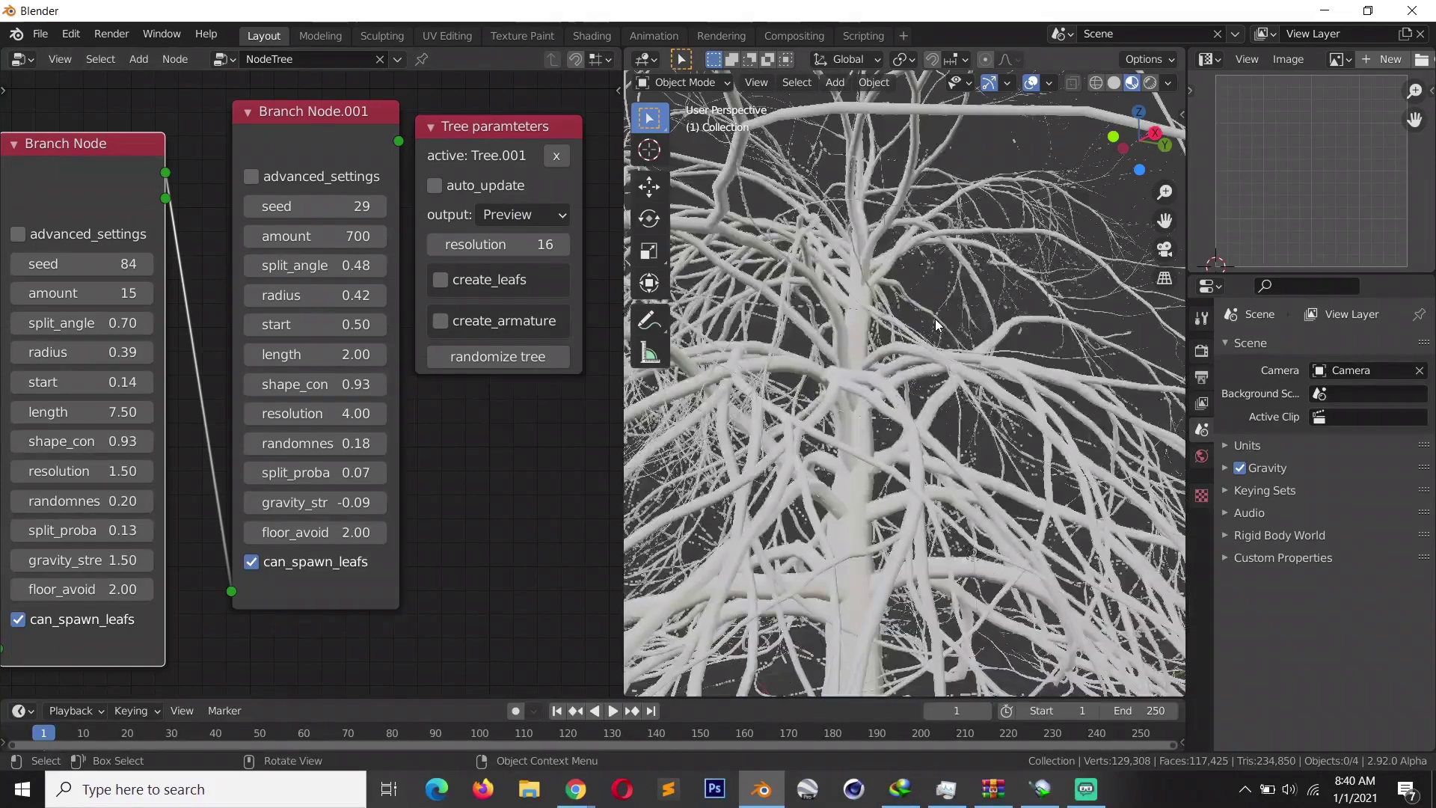
{"action": "scroll", "coordinate": [965, 300], "scroll_direction": "down", "scroll_amount": 6}
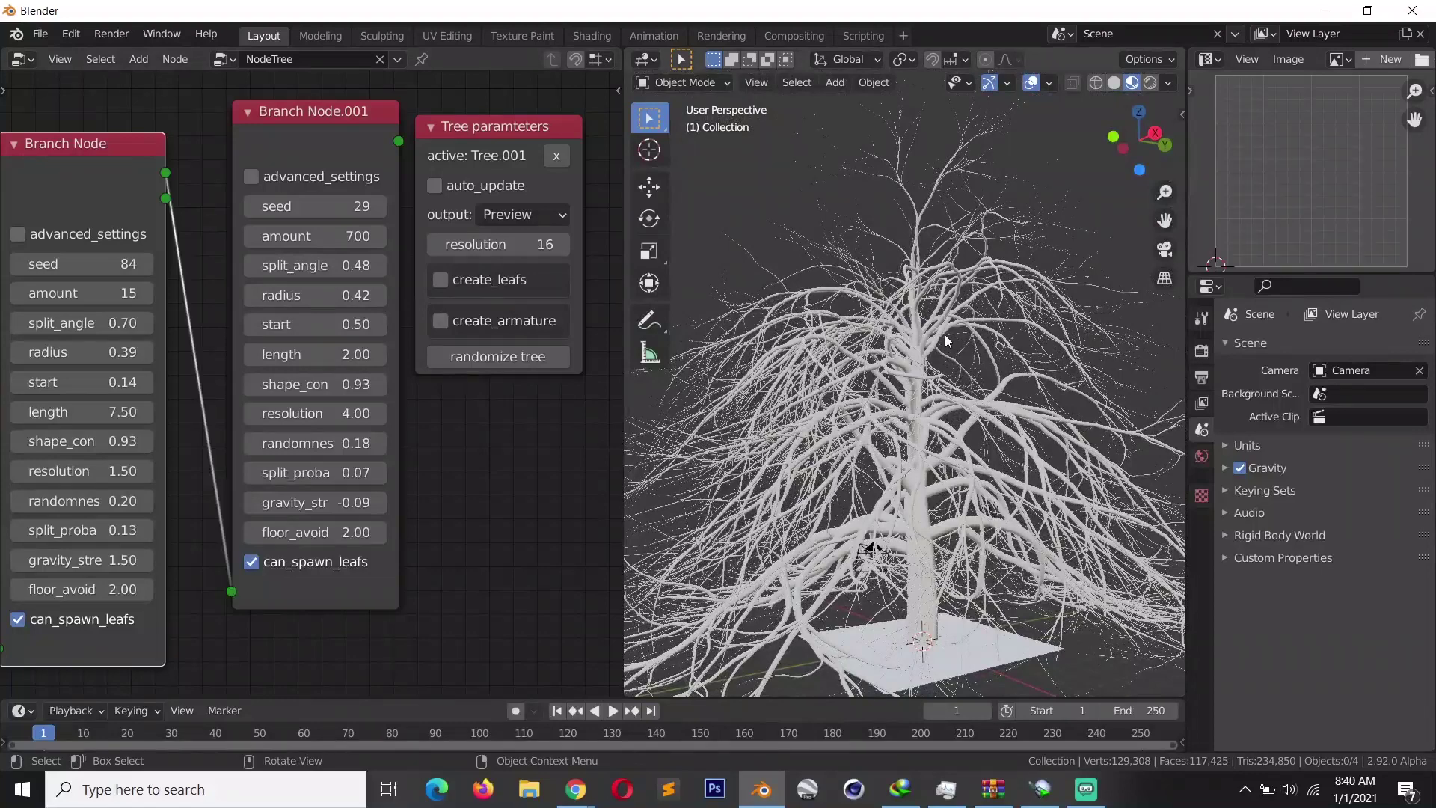
{"action": "middle_click_drag", "start_coordinate": [944, 334], "coordinate": [948, 312], "text": "shift"}
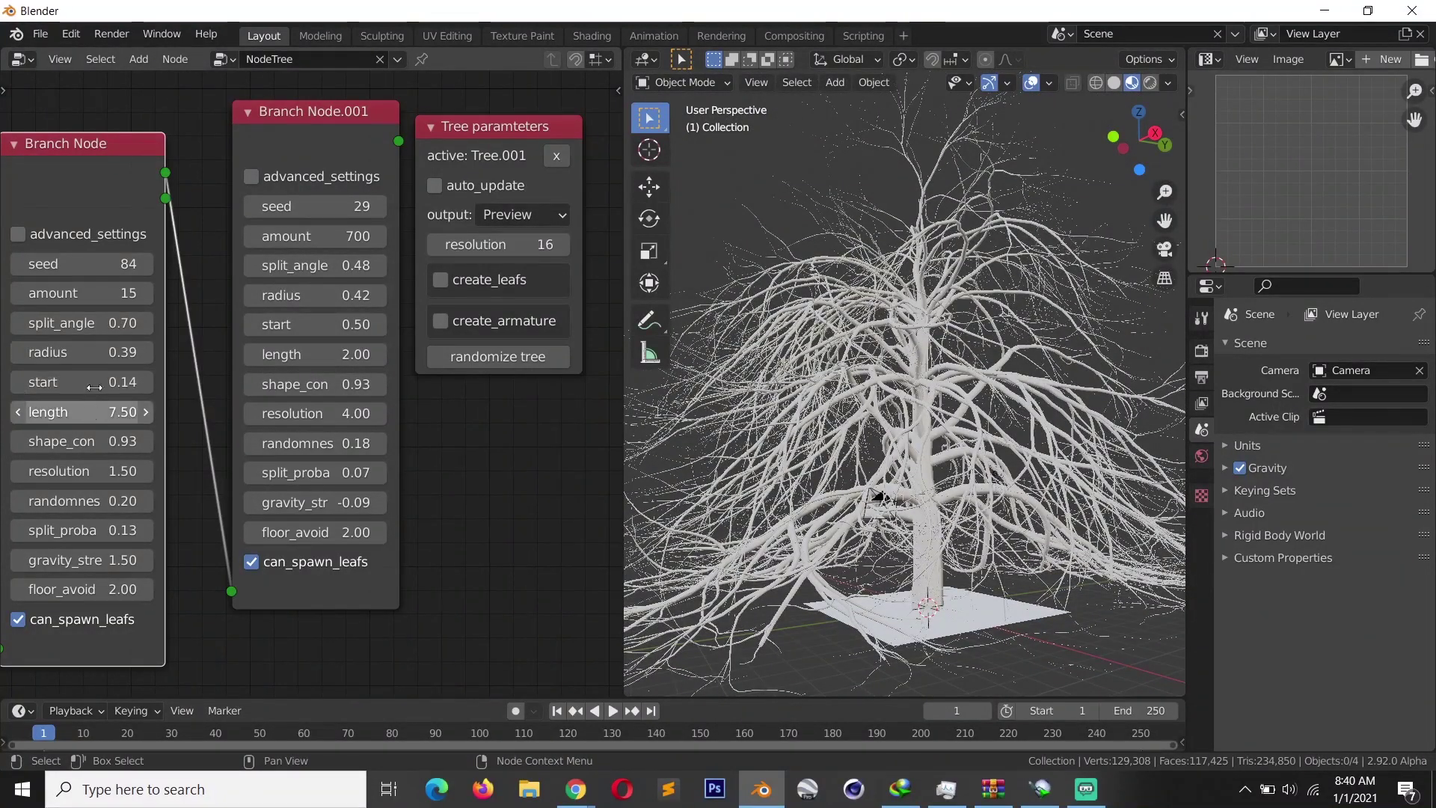
Set the Branch Node's length to 5 and enable auto_update in the Tree parameters node.
{"action": "middle_click_drag", "start_coordinate": [86, 415], "coordinate": [264, 391]}
{"action": "left_click", "coordinate": [278, 390]}
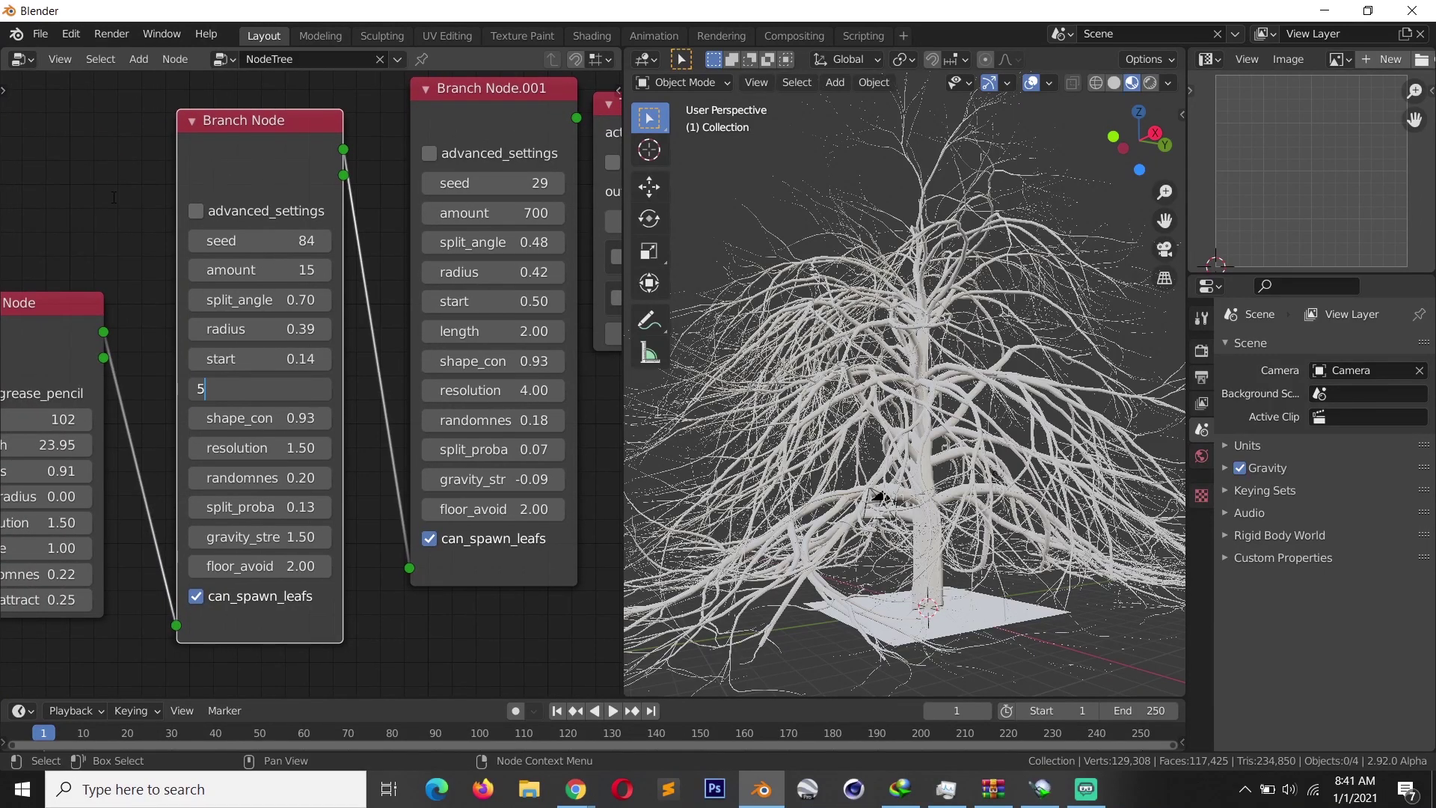
{"action": "type", "text": "5"}
{"action": "key", "text": "Return"}
{"action": "scroll", "coordinate": [330, 329], "scroll_direction": "down", "scroll_amount": 1}
{"action": "middle_click_drag", "start_coordinate": [462, 309], "coordinate": [358, 331]}
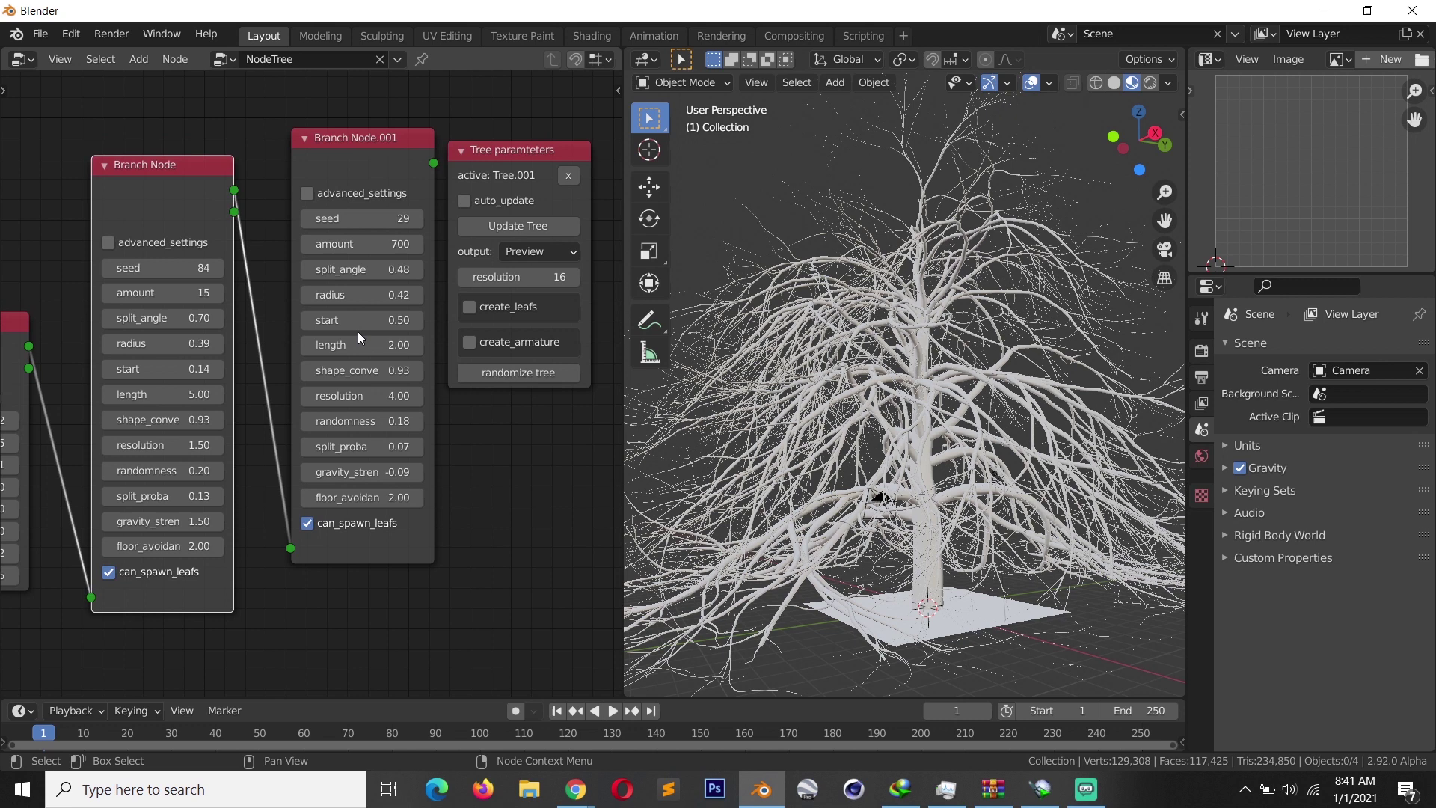
{"action": "left_click", "coordinate": [472, 208]}
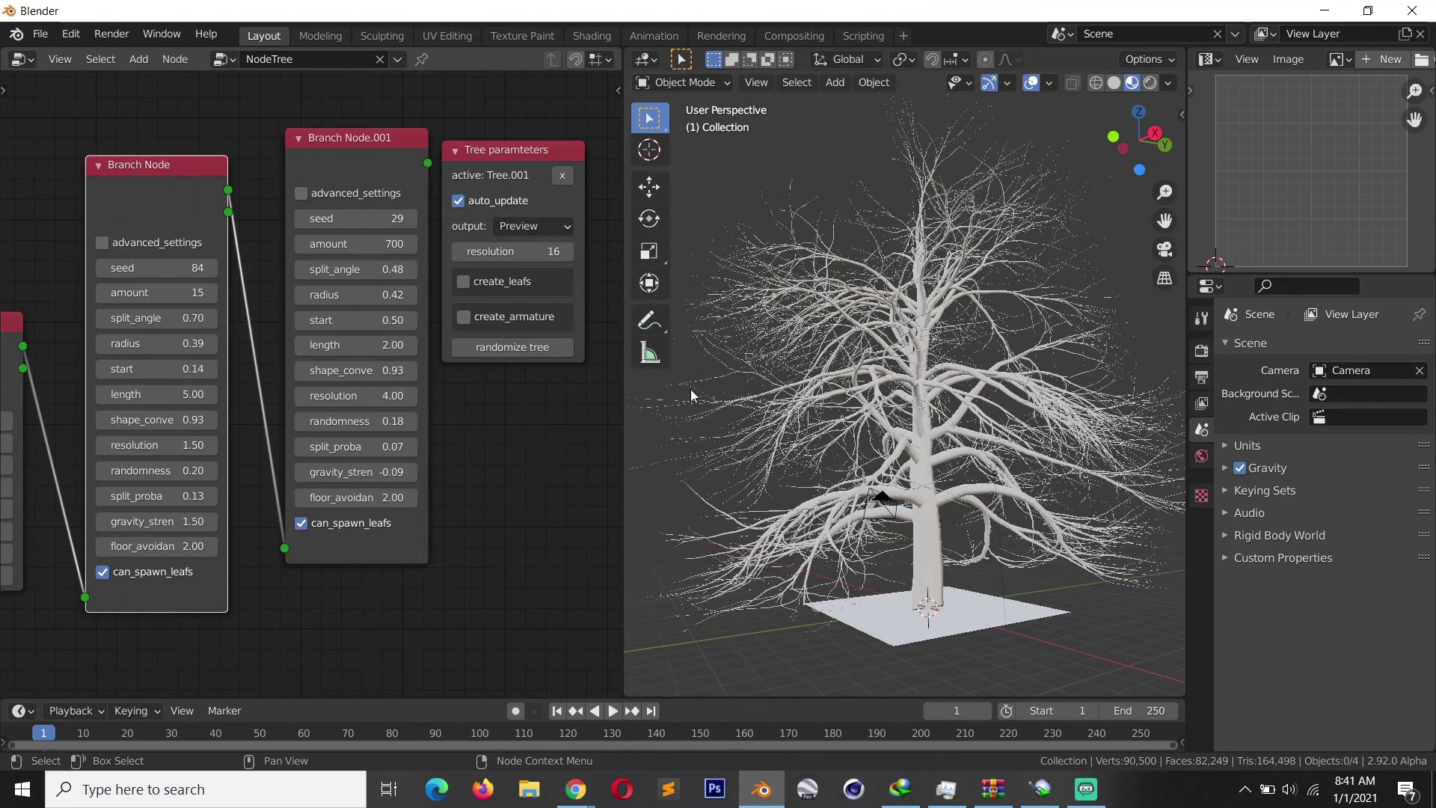
{"action": "left_click_drag", "start_coordinate": [1141, 142], "coordinate": [1196, 148]}
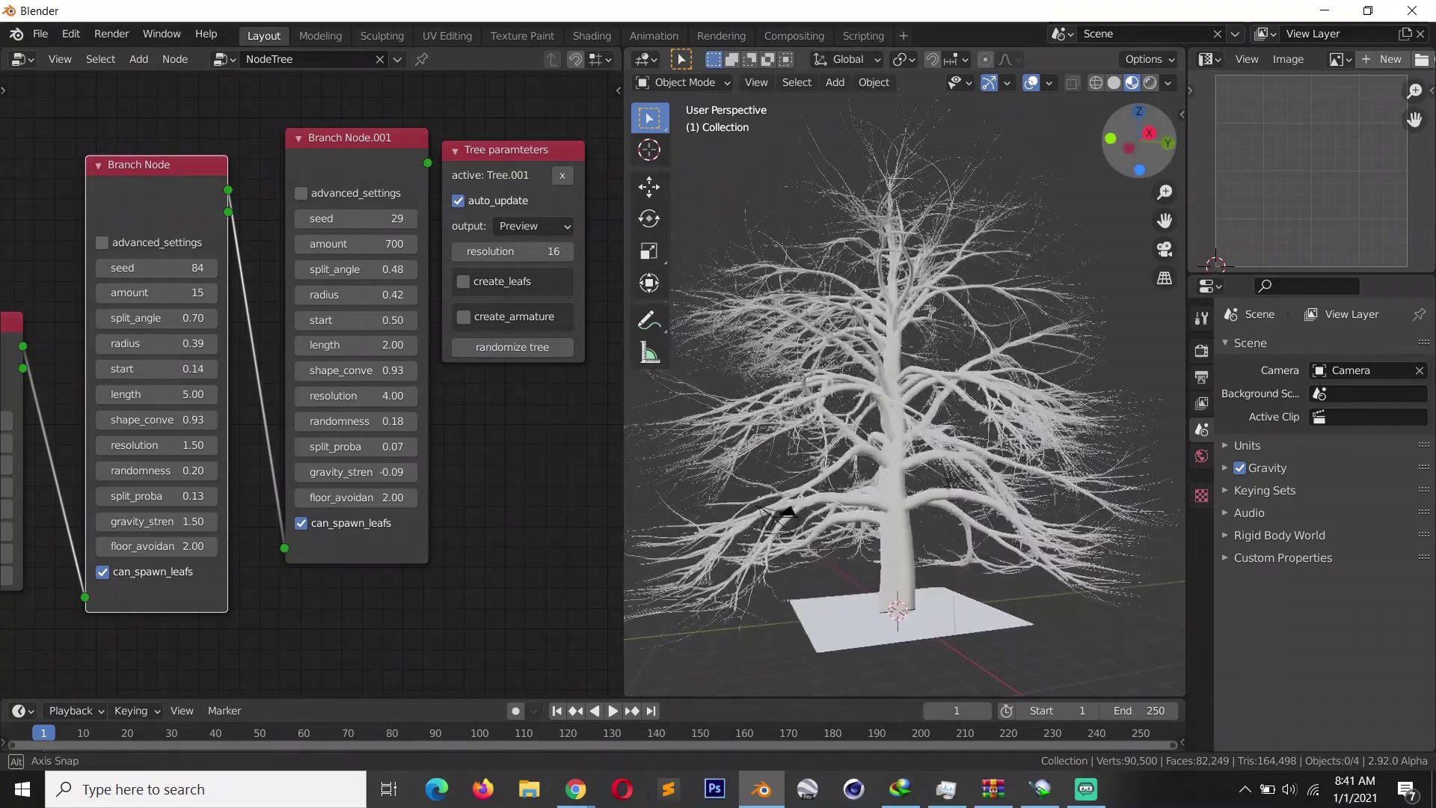
Show the Mtree preset and material options beside the nodes and examine the tree's trunk and lower branches.
{"action": "middle_click_drag", "start_coordinate": [374, 258], "coordinate": [273, 243]}
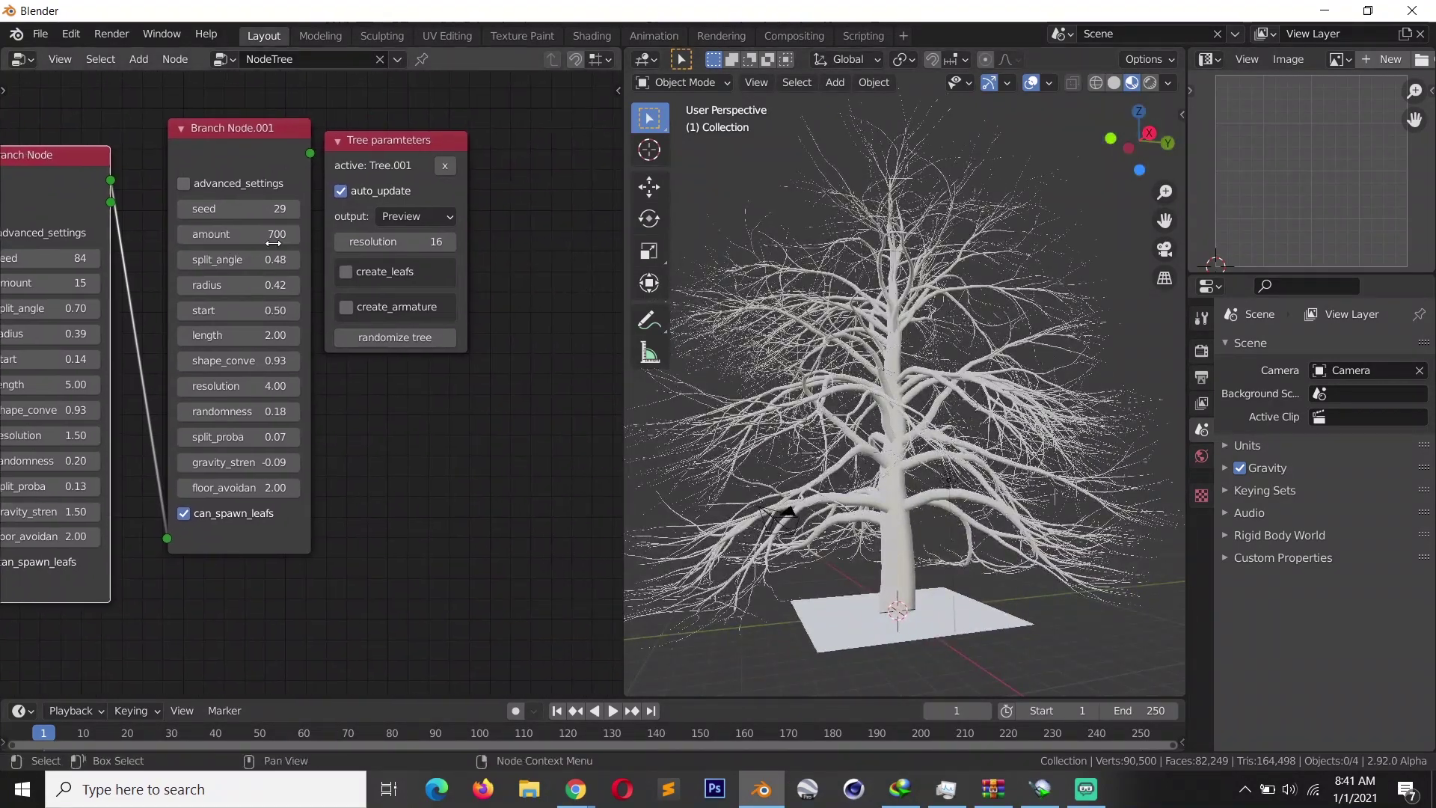
{"action": "key", "text": "n"}
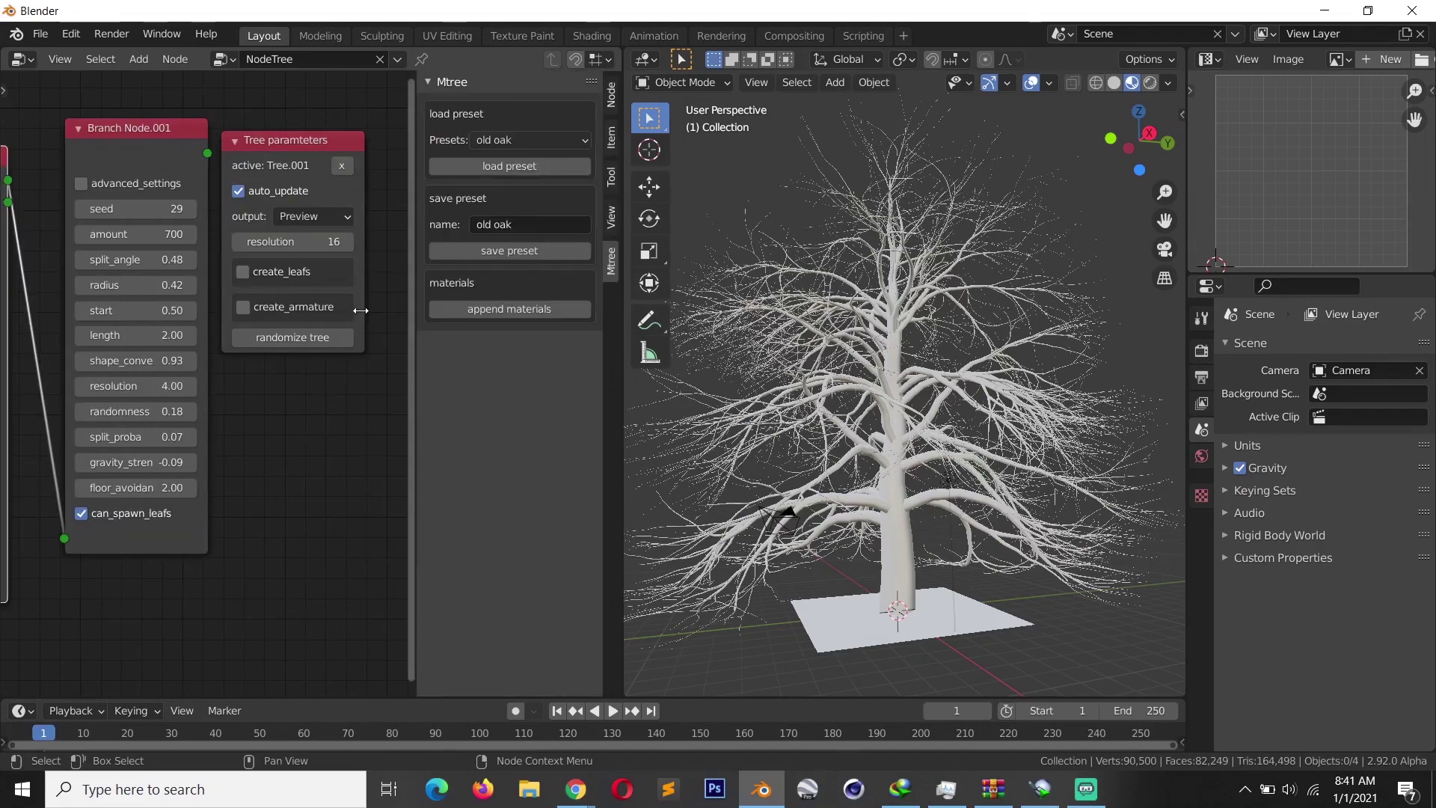
{"action": "scroll", "coordinate": [854, 389], "scroll_direction": "up", "scroll_amount": 5}
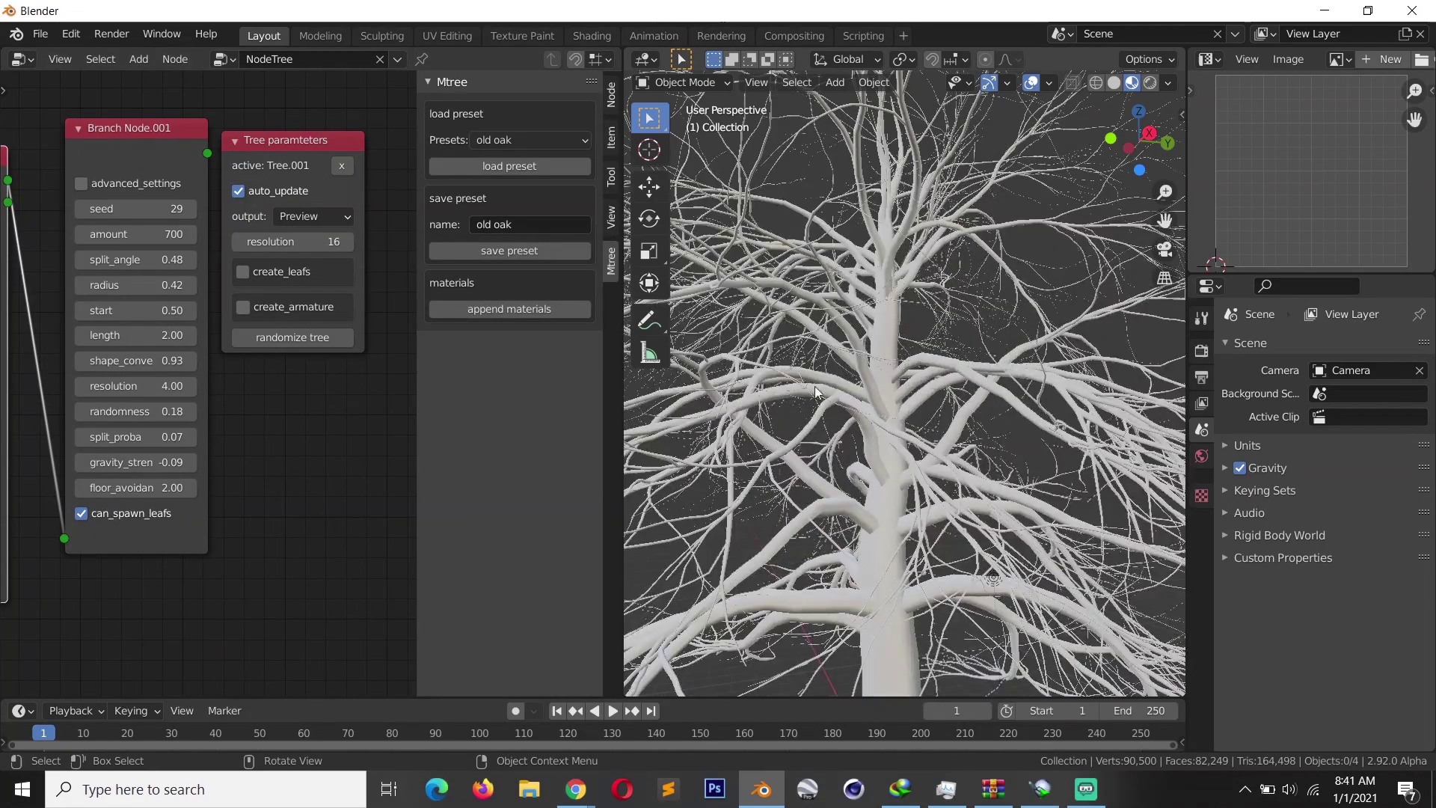
{"action": "middle_click_drag", "start_coordinate": [370, 342], "coordinate": [326, 317]}
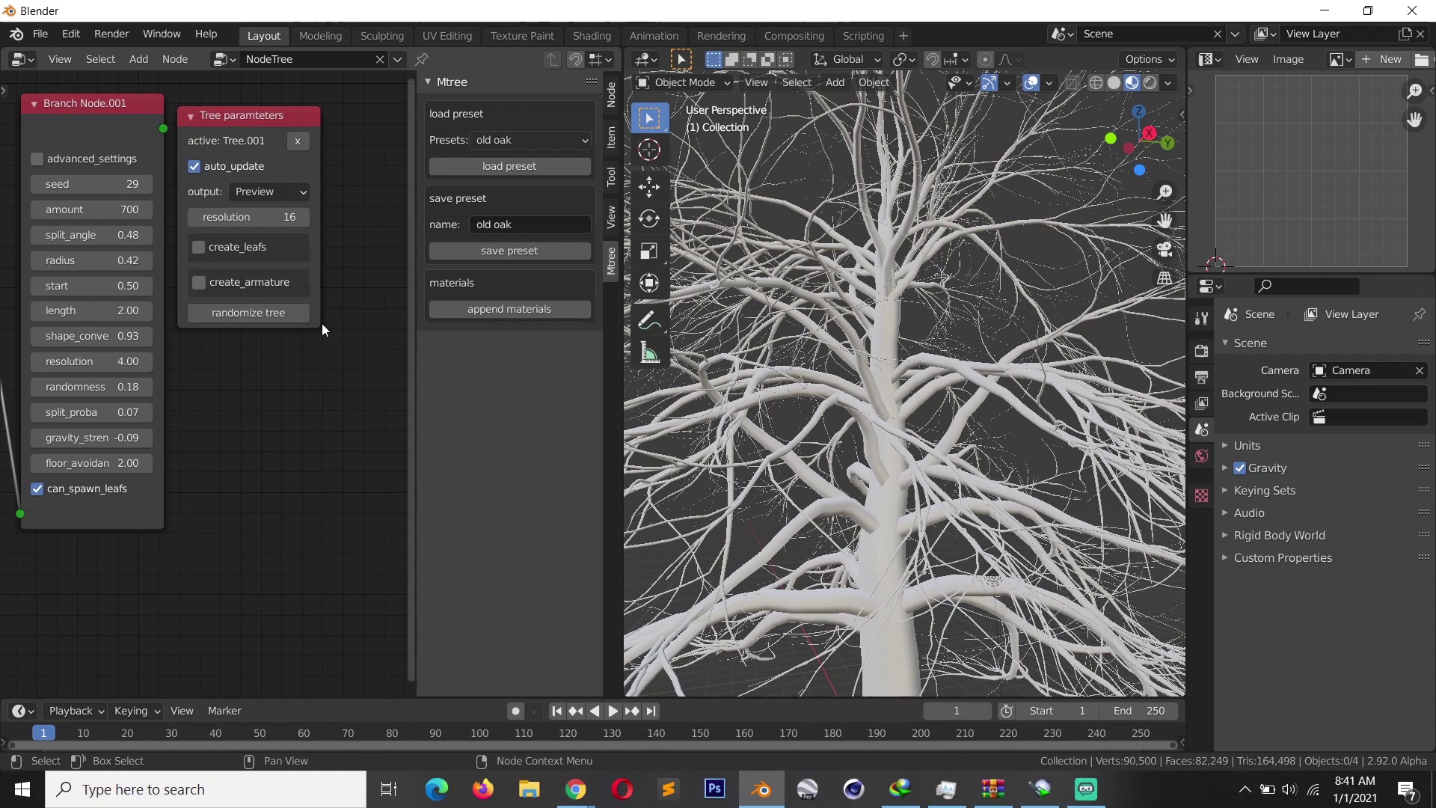
{"action": "scroll", "coordinate": [962, 372], "scroll_direction": "down", "scroll_amount": 6}
{"action": "middle_click_drag", "start_coordinate": [961, 373], "coordinate": [873, 302]}
{"action": "scroll", "coordinate": [962, 339], "scroll_direction": "up", "scroll_amount": 4}
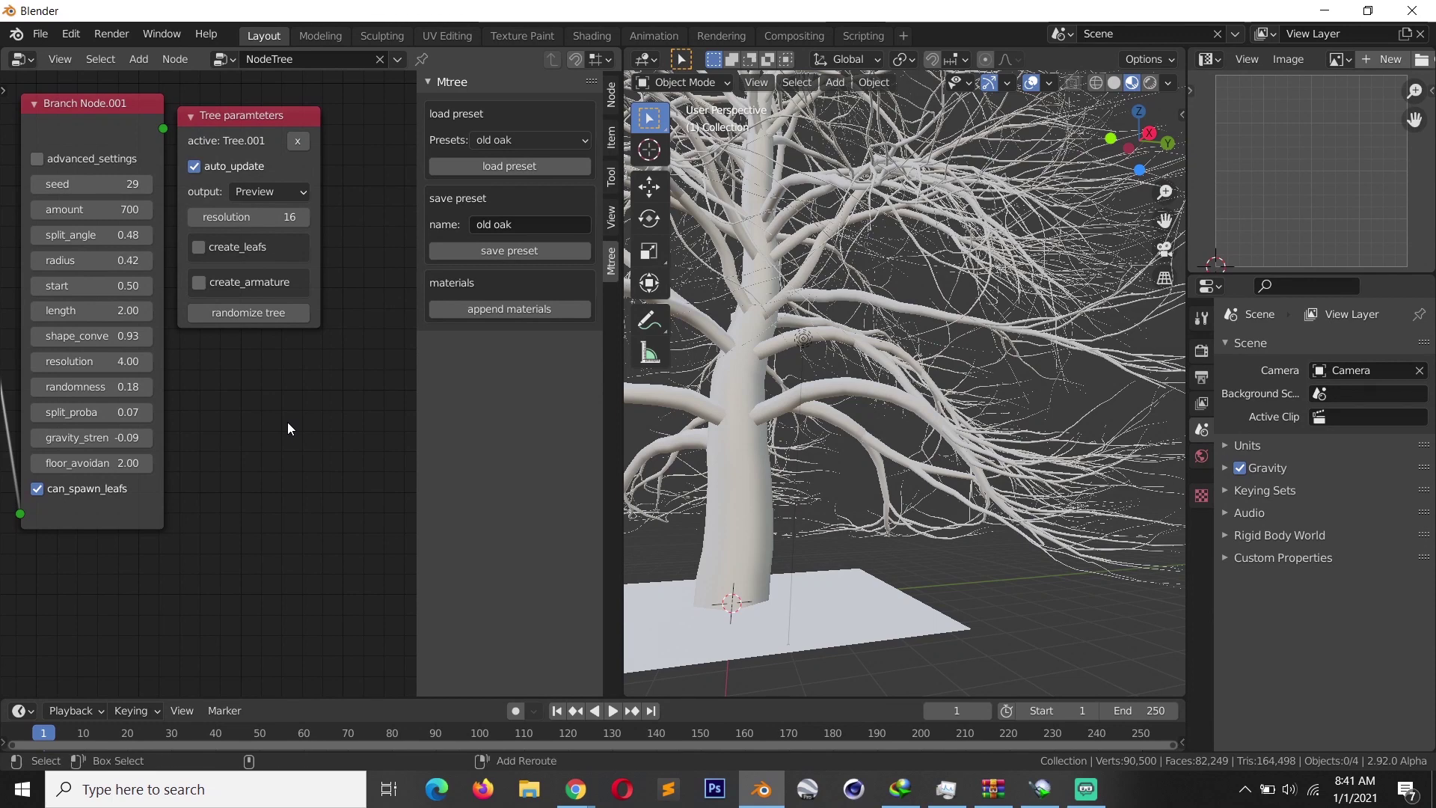
Add a Twig Node below the Tree parameters node and execute it with the Palmate leaf type.
{"action": "key", "text": "shift+a"}
{"action": "mouse_move", "coordinate": [296, 420]}
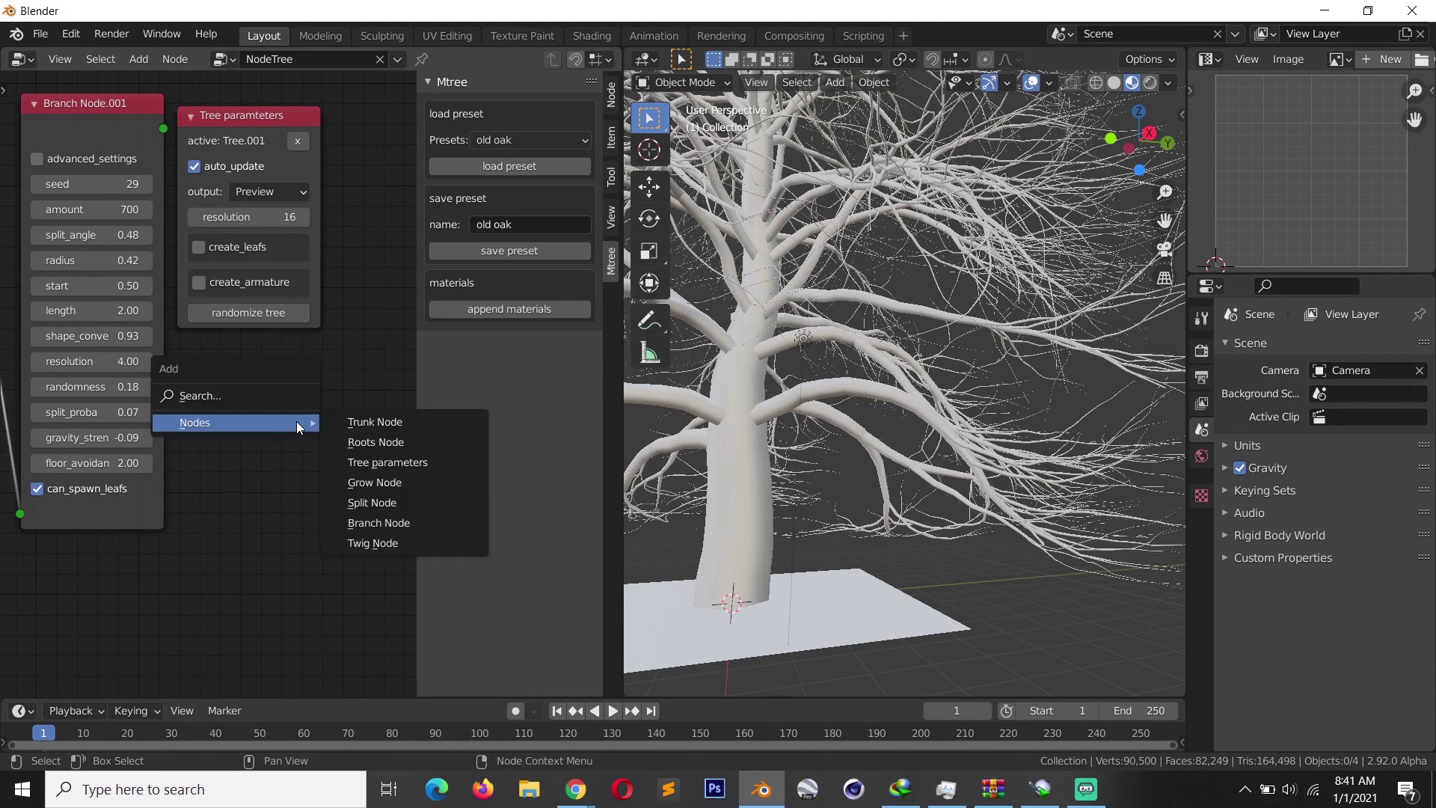
{"action": "left_click", "coordinate": [425, 551]}
{"action": "left_click", "coordinate": [229, 384]}
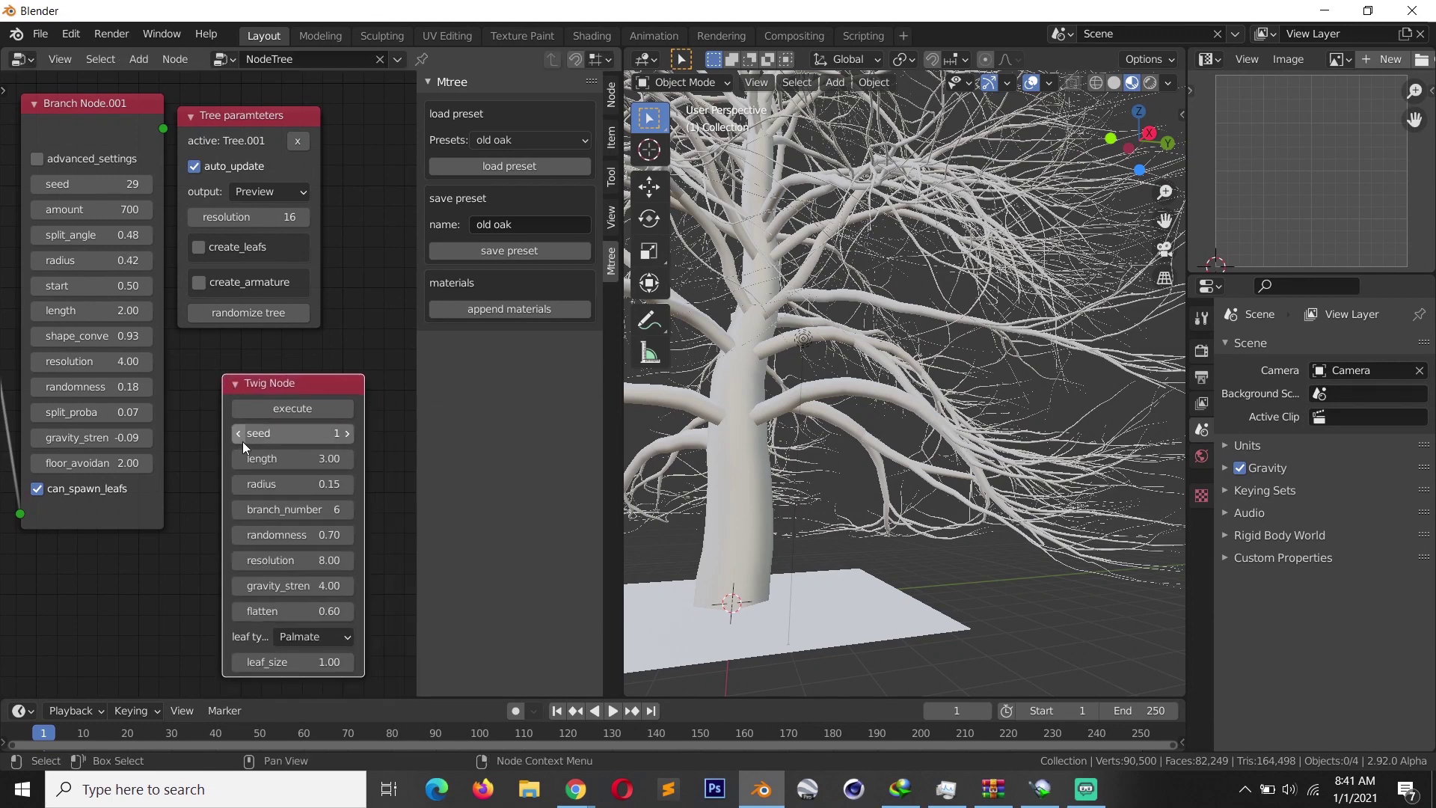
{"action": "middle_click_drag", "start_coordinate": [210, 647], "coordinate": [215, 577]}
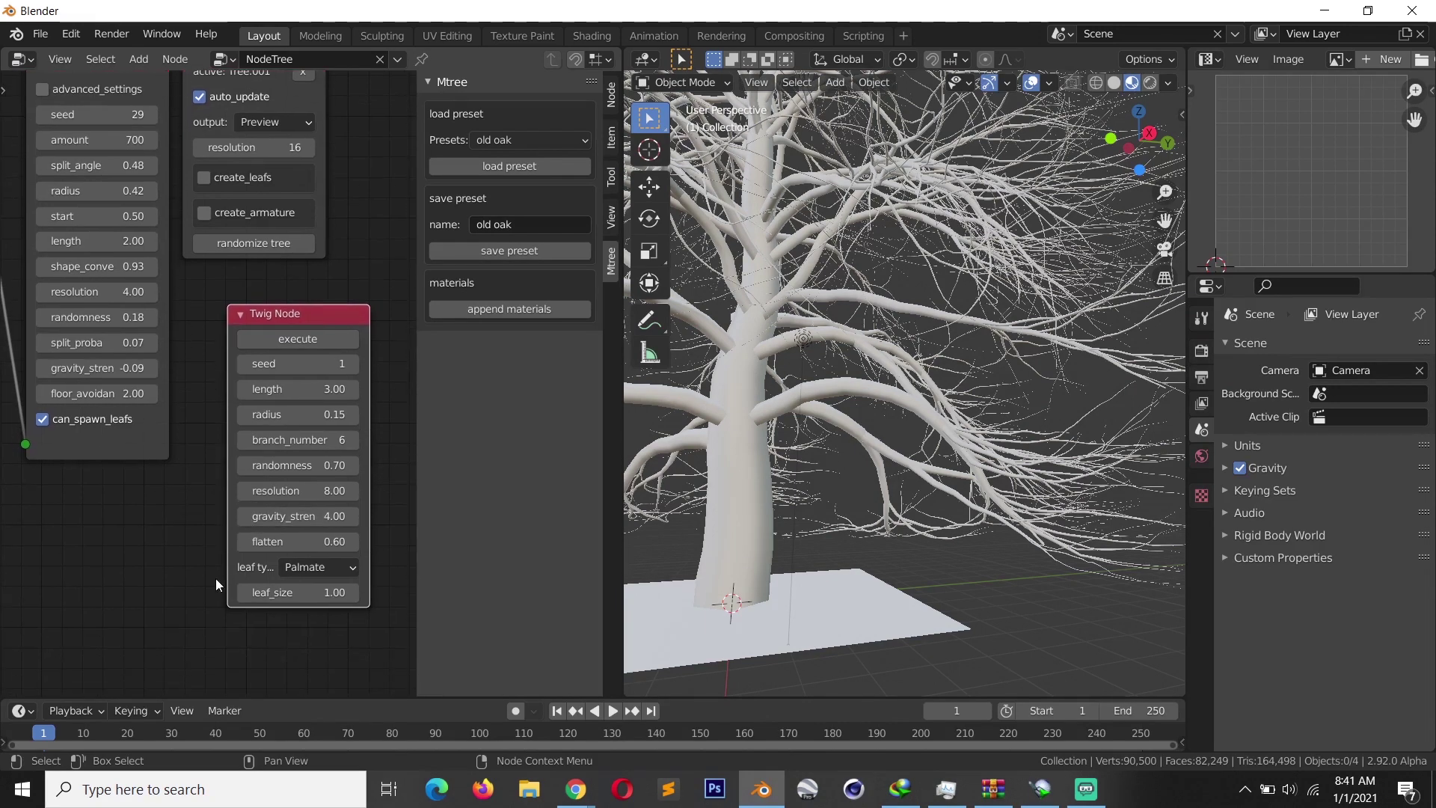
{"action": "left_click", "coordinate": [314, 566]}
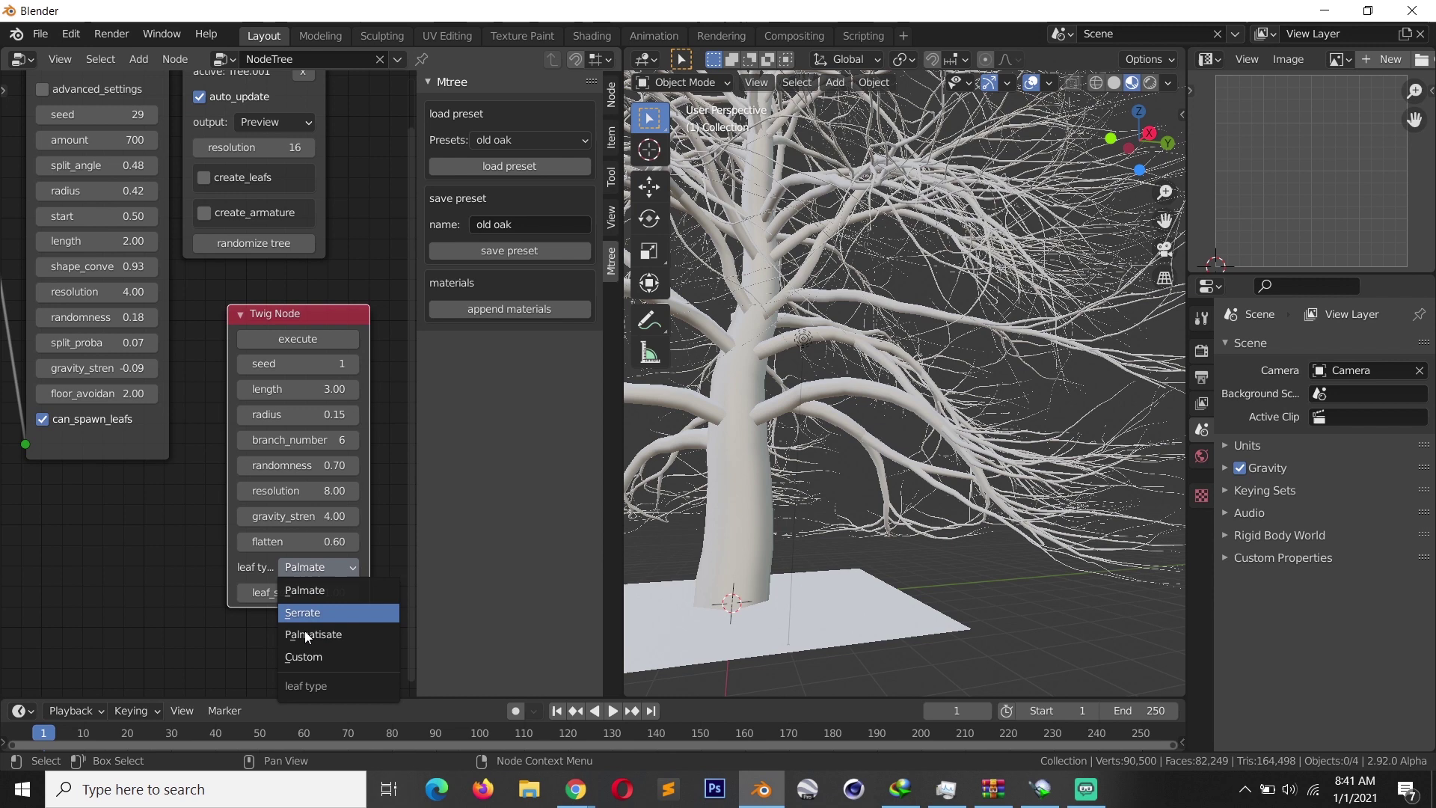
{"action": "left_click", "coordinate": [308, 338]}
{"action": "key", "text": "KP_Decimal"}
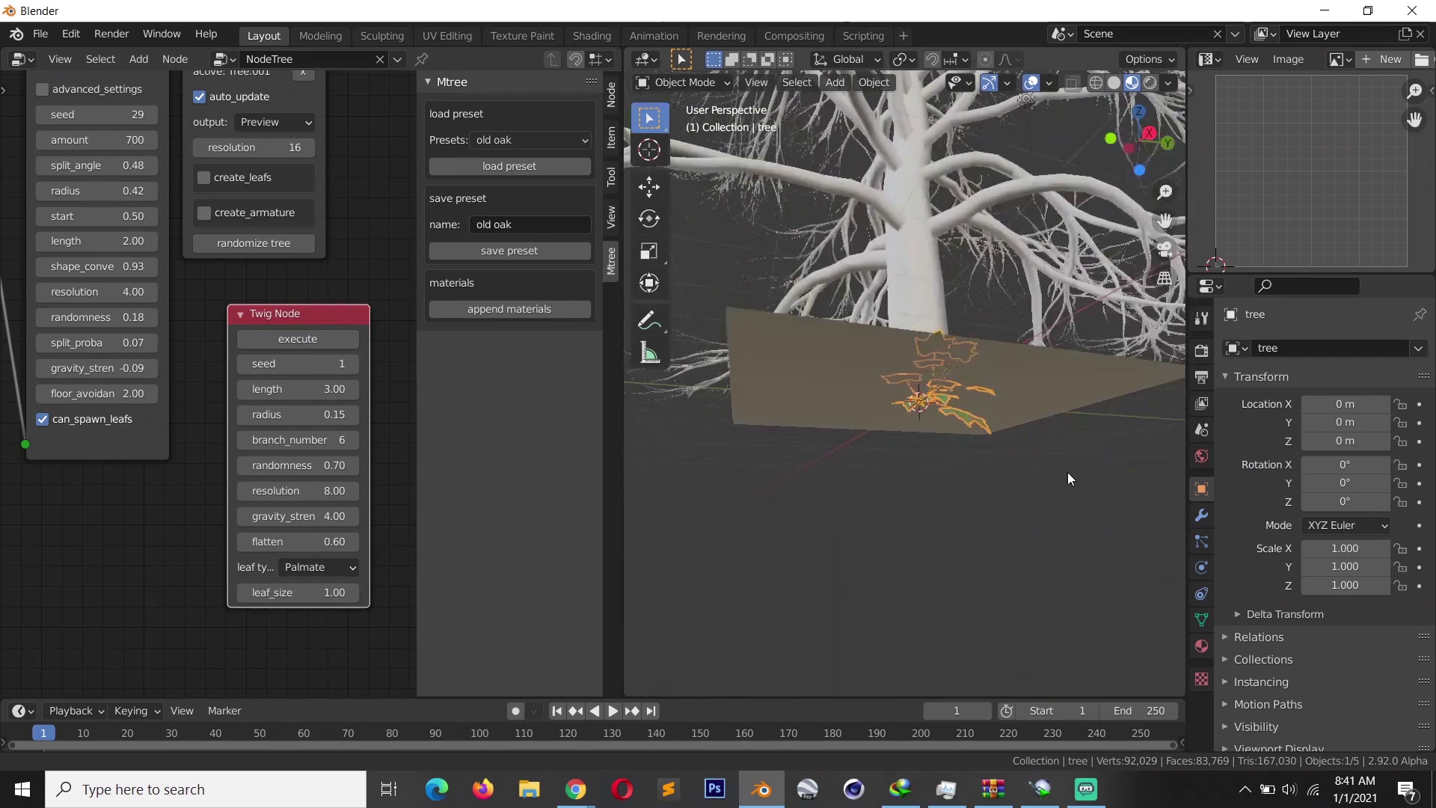
Hide the ground plane and select the generated twig for a close-up inspection.
{"action": "left_click", "coordinate": [1047, 409]}
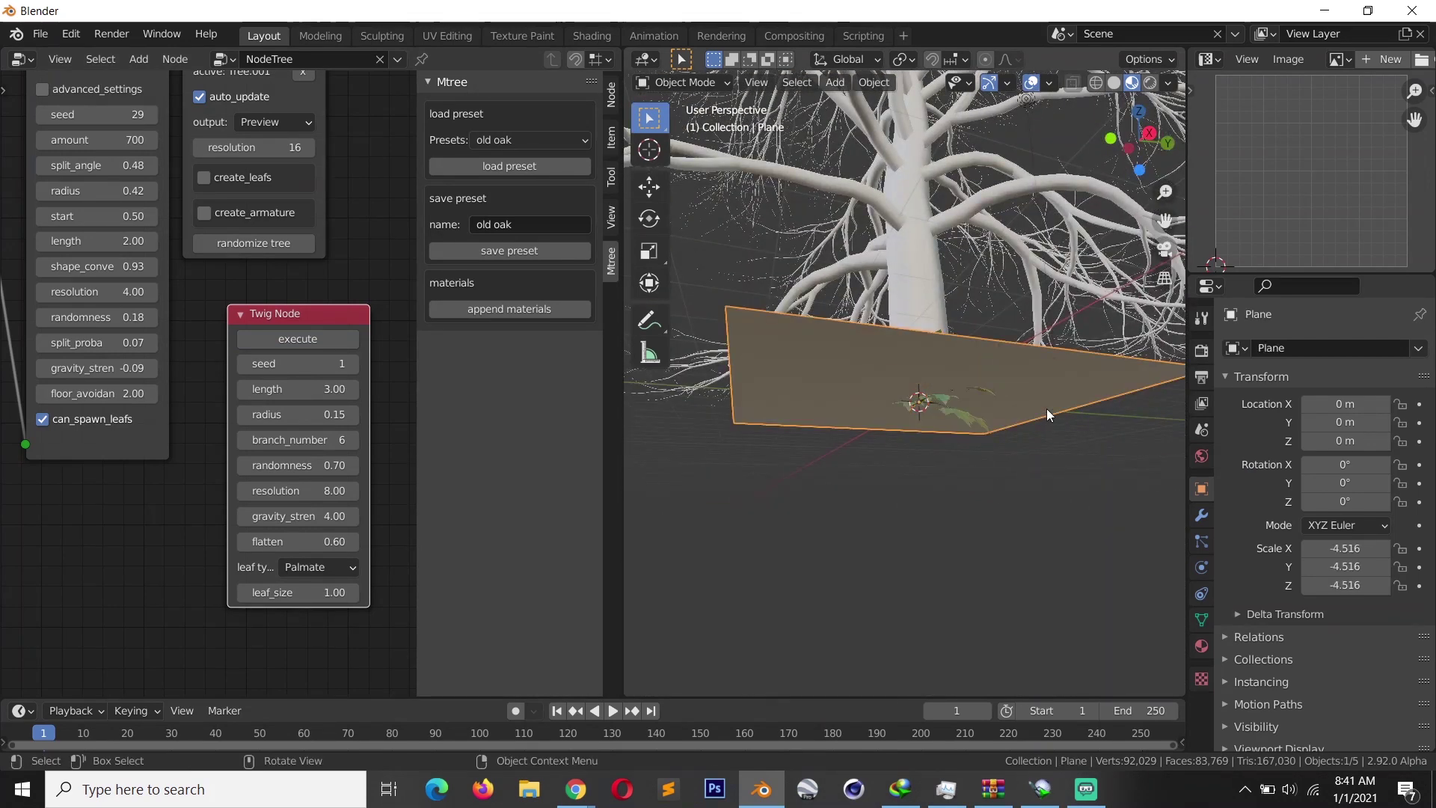
{"action": "key", "text": "h"}
{"action": "left_click", "coordinate": [958, 416]}
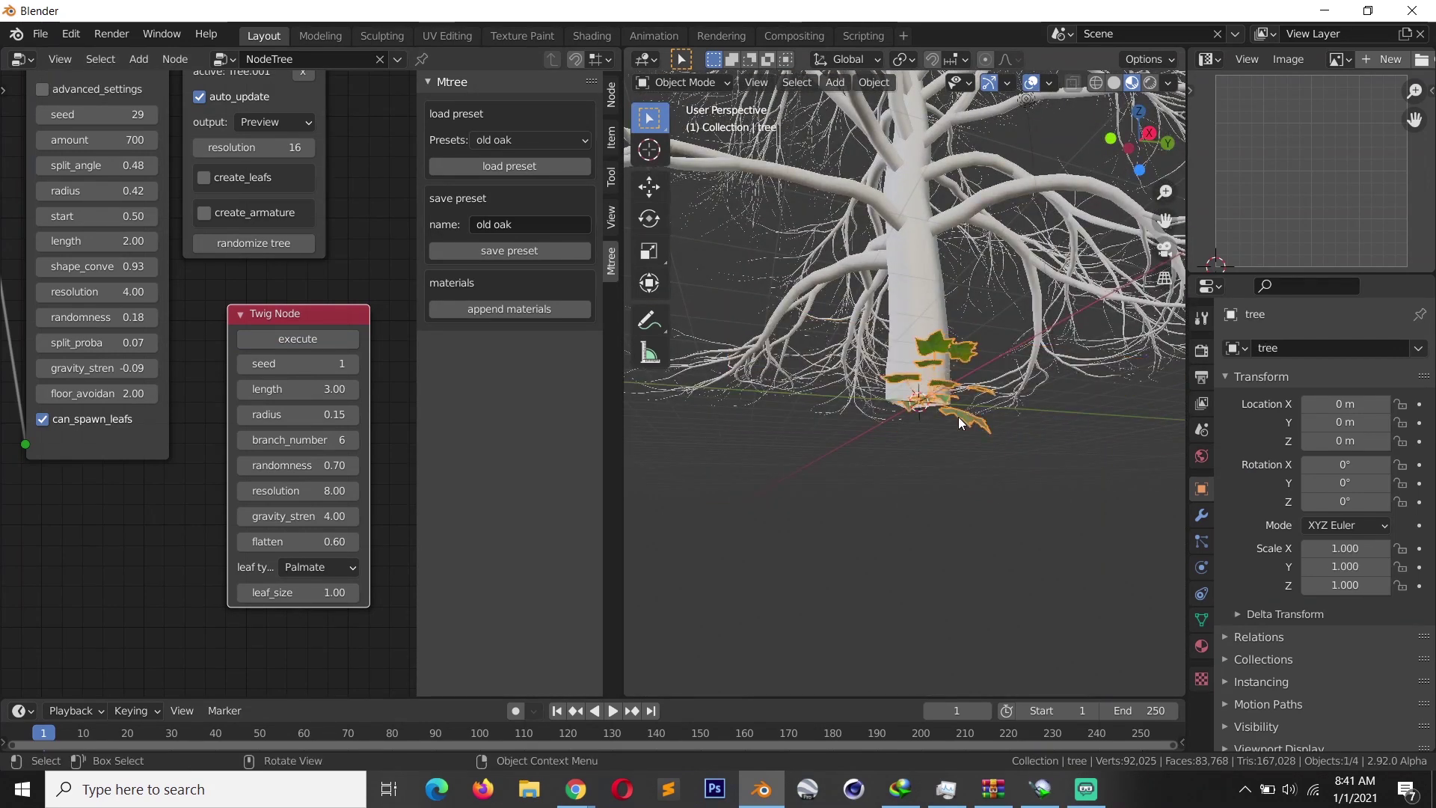
{"action": "key", "text": "KP_Decimal"}
{"action": "left_click_drag", "start_coordinate": [1142, 127], "coordinate": [1002, 258]}
{"action": "left_click_drag", "start_coordinate": [1144, 180], "coordinate": [1148, 205]}
Set the Twig Node's leaf type to Serrate, length to 2.67, radius to 0.06 and branch number to 4, and execute it.
{"action": "left_click", "coordinate": [317, 567]}
{"action": "left_click", "coordinate": [314, 635]}
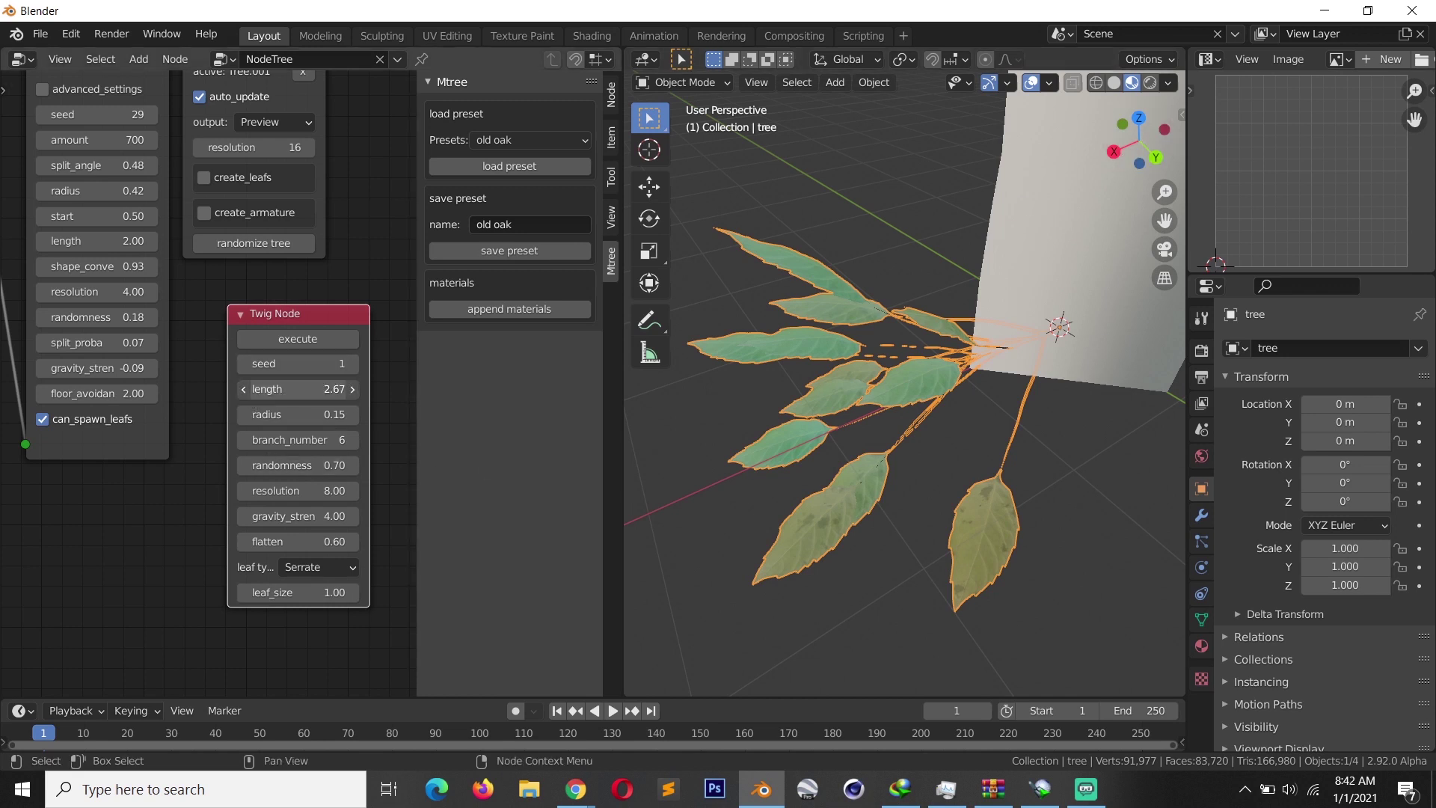
{"action": "left_click_drag", "start_coordinate": [310, 417], "coordinate": [269, 418]}
{"action": "left_click", "coordinate": [244, 439]}
{"action": "left_click", "coordinate": [243, 440]}
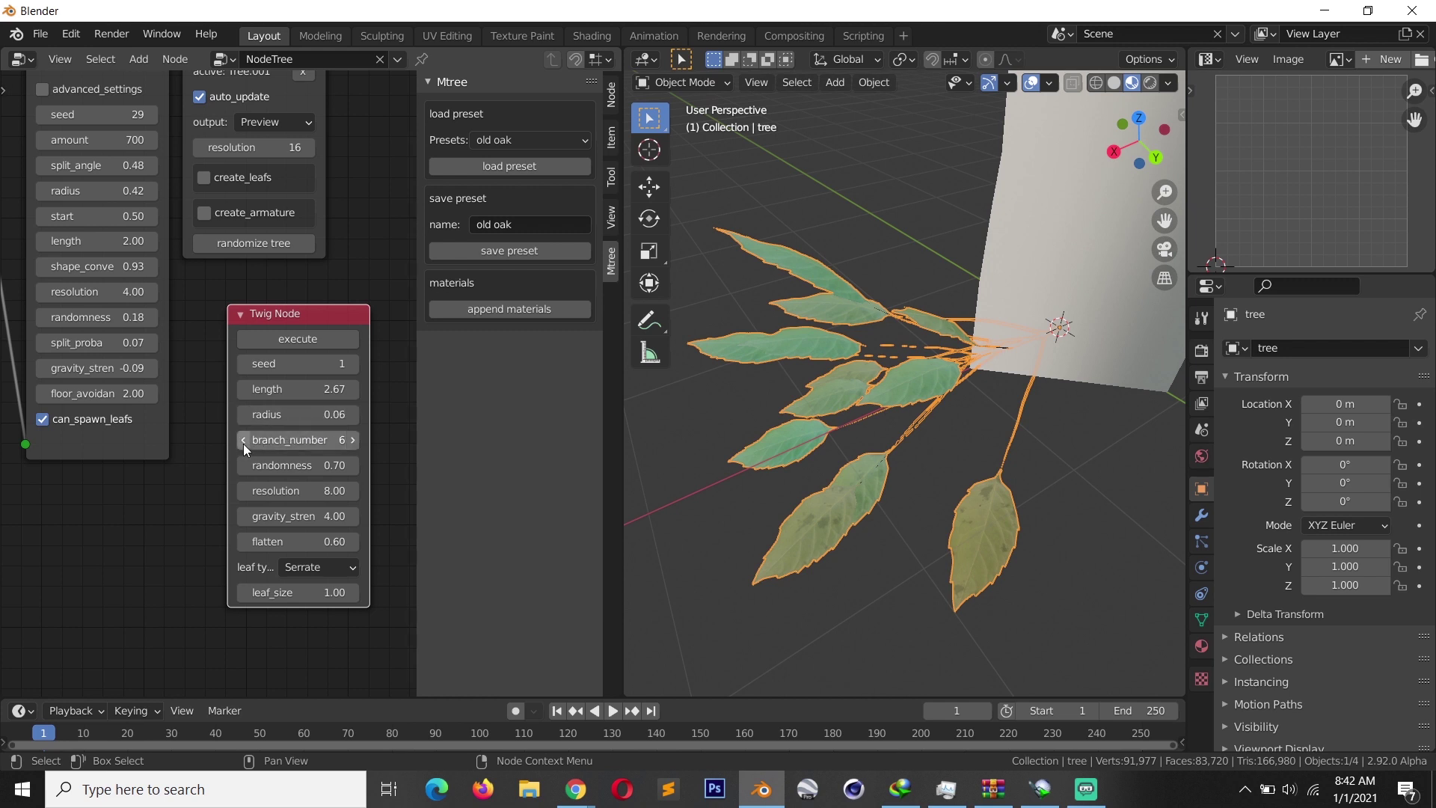
{"action": "left_click", "coordinate": [313, 339]}
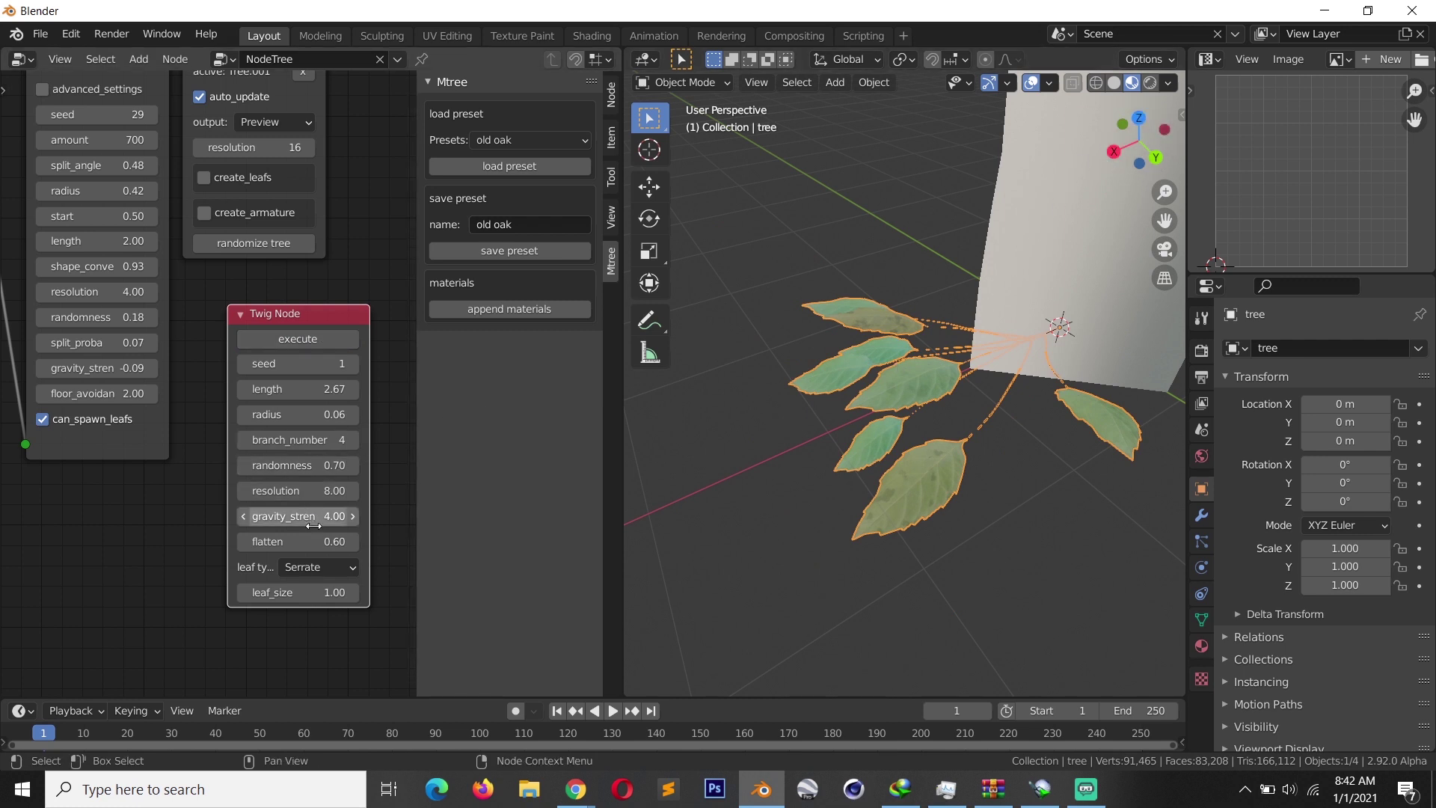
Set the Twig Node's resolution to 7.76 and gravity strength to 6.25, execute it and check the twig against the tree.
{"action": "left_click", "coordinate": [244, 492]}
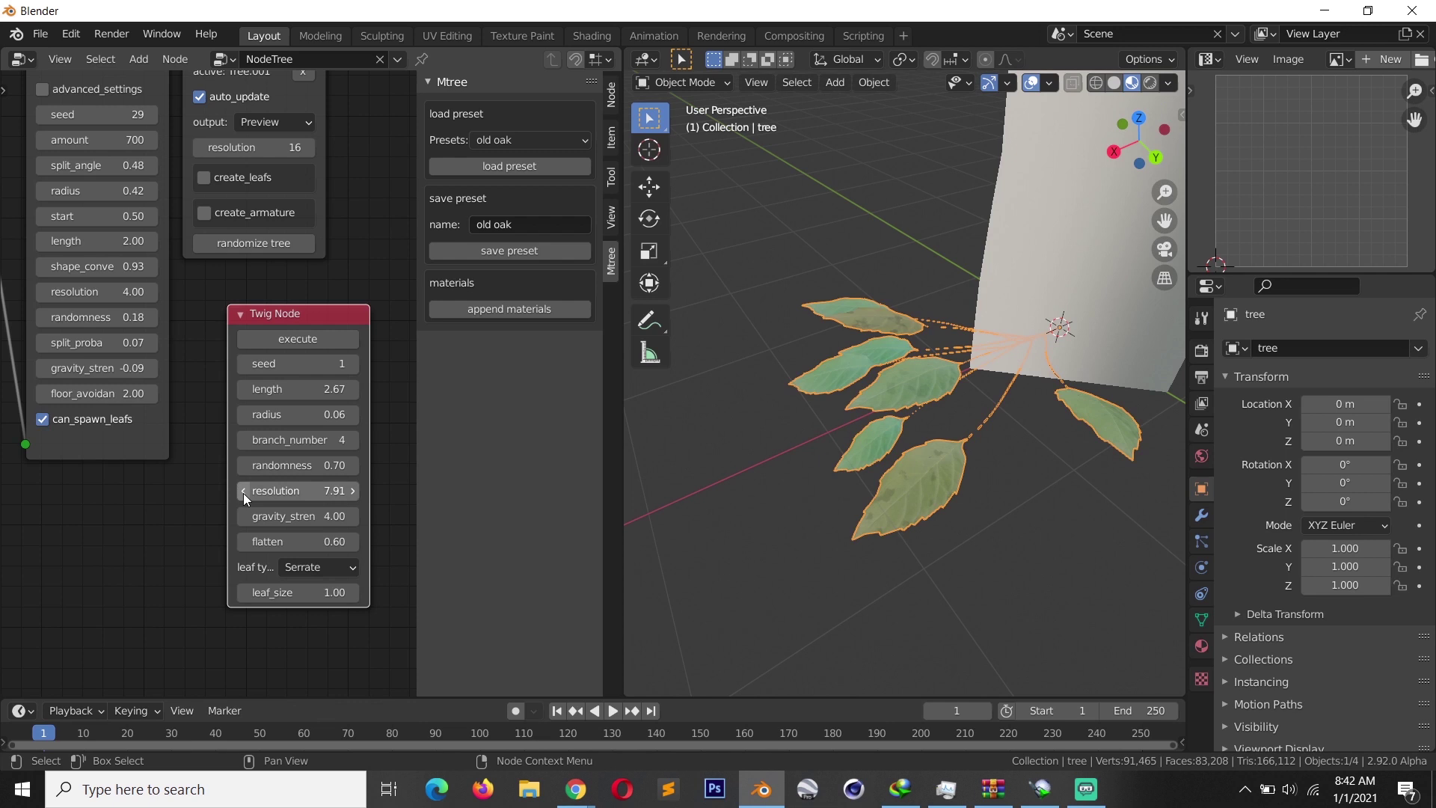
{"action": "left_click", "coordinate": [244, 492]}
{"action": "left_click", "coordinate": [244, 492]}
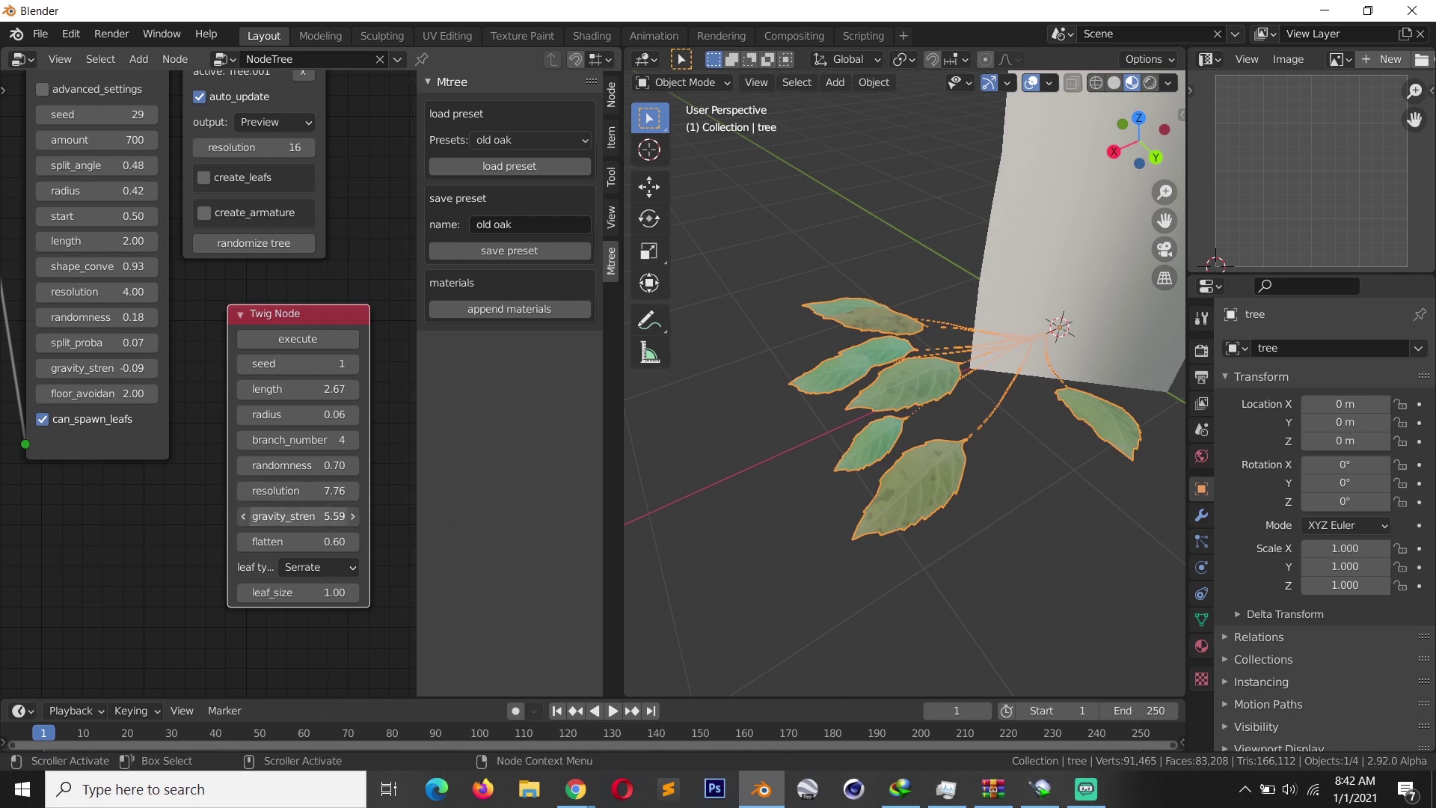
{"action": "left_click", "coordinate": [324, 338]}
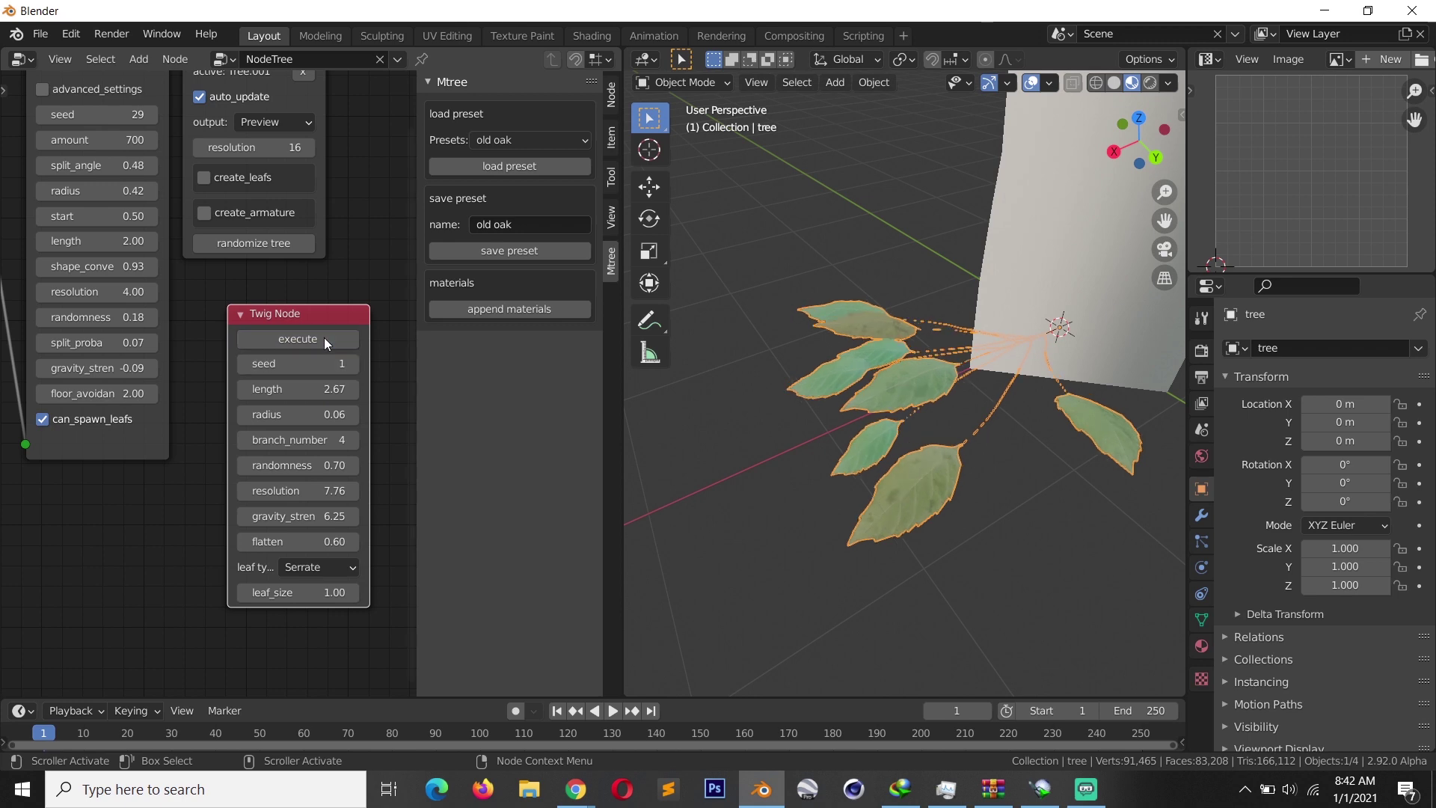
{"action": "left_click_drag", "start_coordinate": [1133, 145], "coordinate": [1098, 153]}
{"action": "scroll", "coordinate": [1014, 338], "scroll_direction": "down", "scroll_amount": 3}
{"action": "middle_click_drag", "start_coordinate": [985, 427], "coordinate": [950, 565], "text": "shift"}
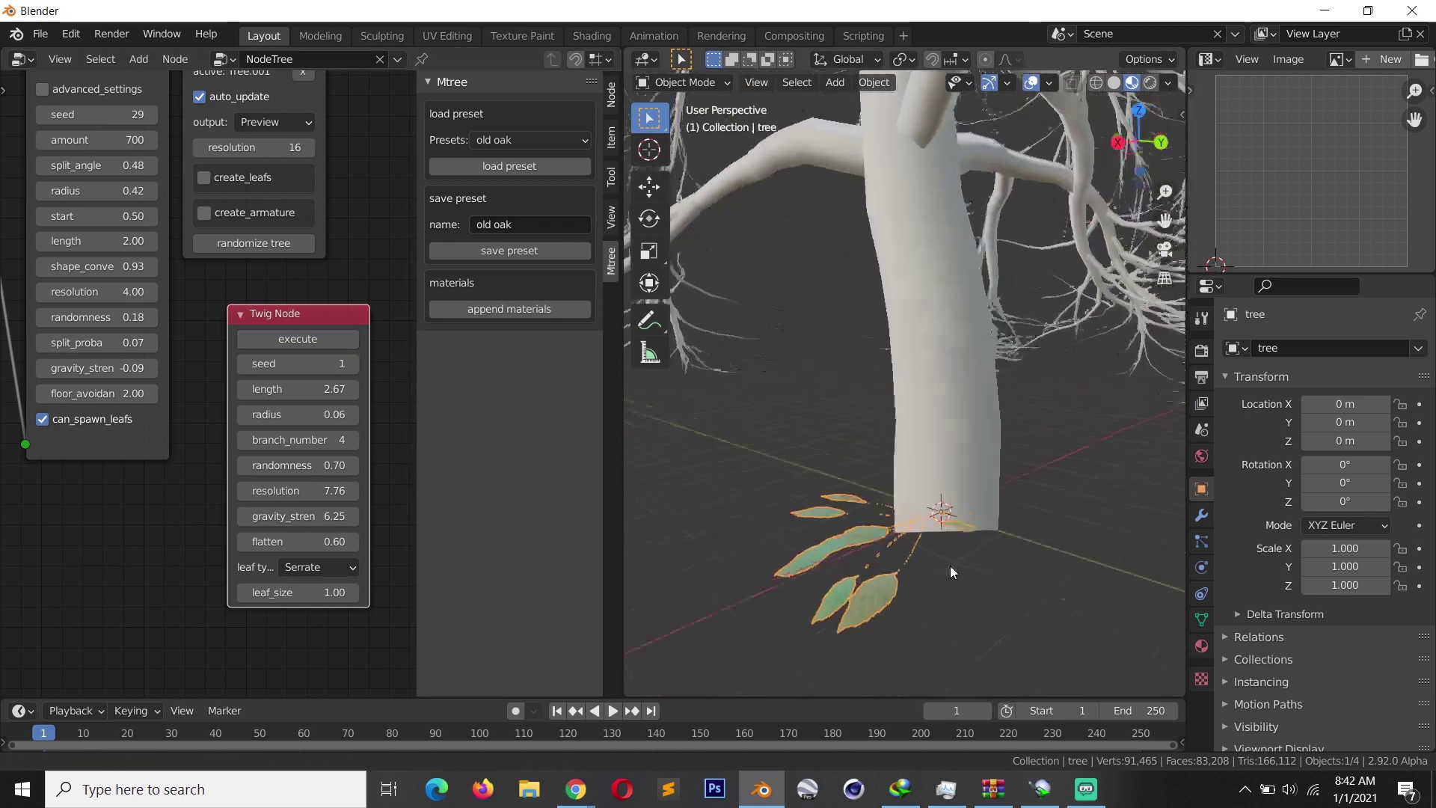
{"action": "scroll", "coordinate": [949, 559], "scroll_direction": "down", "scroll_amount": 1}
{"action": "middle_click_drag", "start_coordinate": [917, 409], "coordinate": [910, 473], "text": "shift"}
{"action": "scroll", "coordinate": [930, 289], "scroll_direction": "down", "scroll_amount": 3}
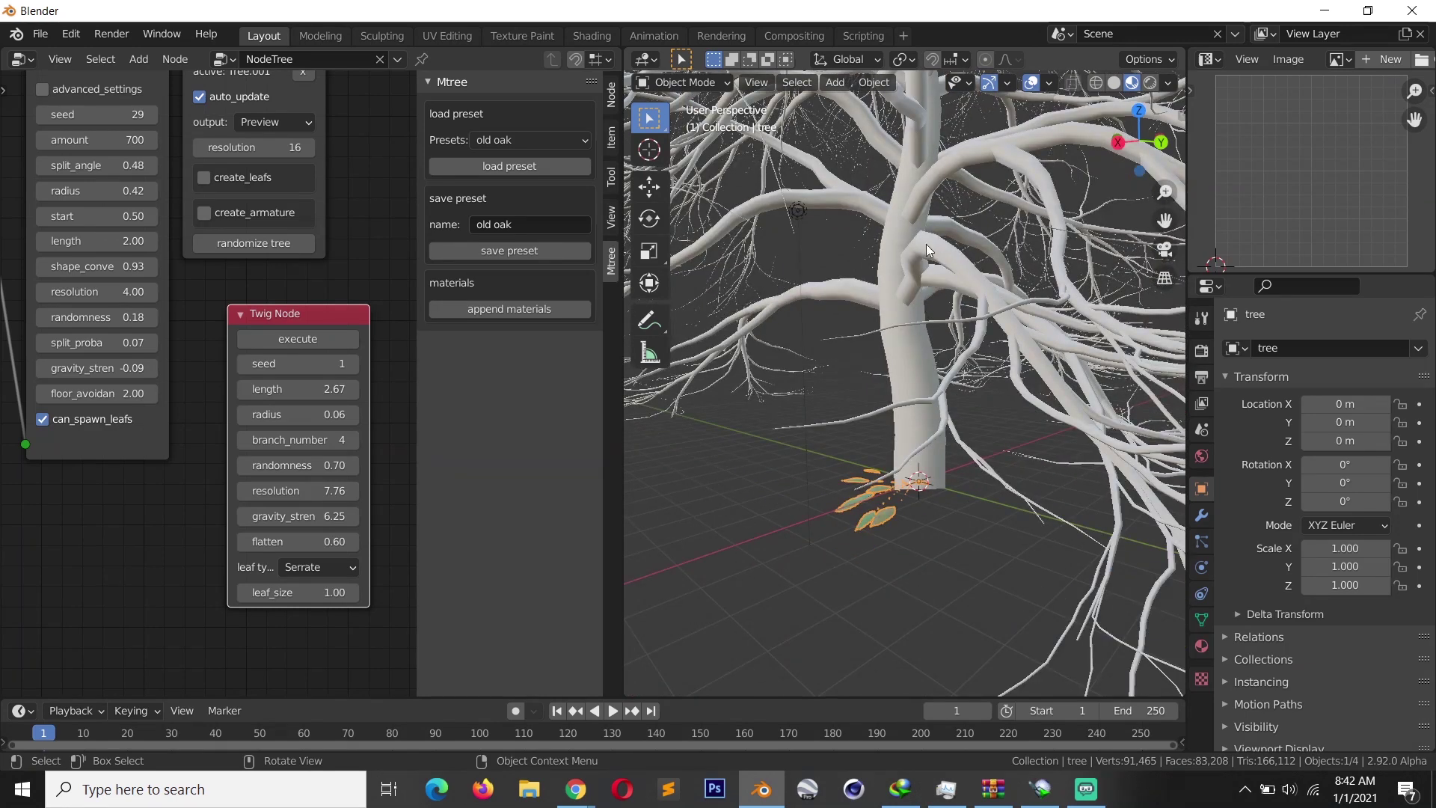
Move the Twig Node into the empty space below Branch Node.001.
{"action": "scroll", "coordinate": [175, 372], "scroll_direction": "down", "scroll_amount": 1}
{"action": "scroll", "coordinate": [175, 372], "scroll_direction": "down", "scroll_amount": 2}
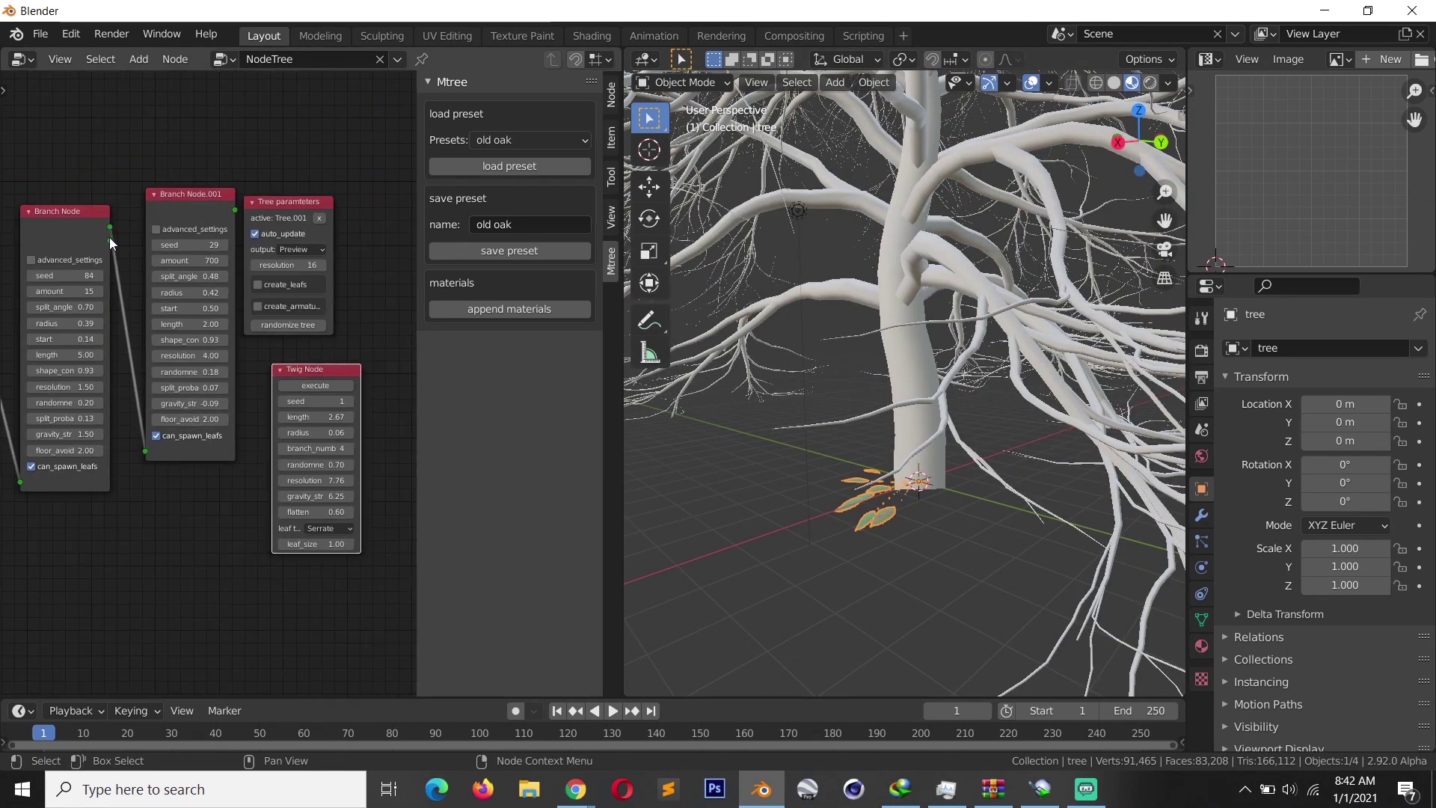
{"action": "left_click_drag", "start_coordinate": [344, 369], "coordinate": [184, 495]}
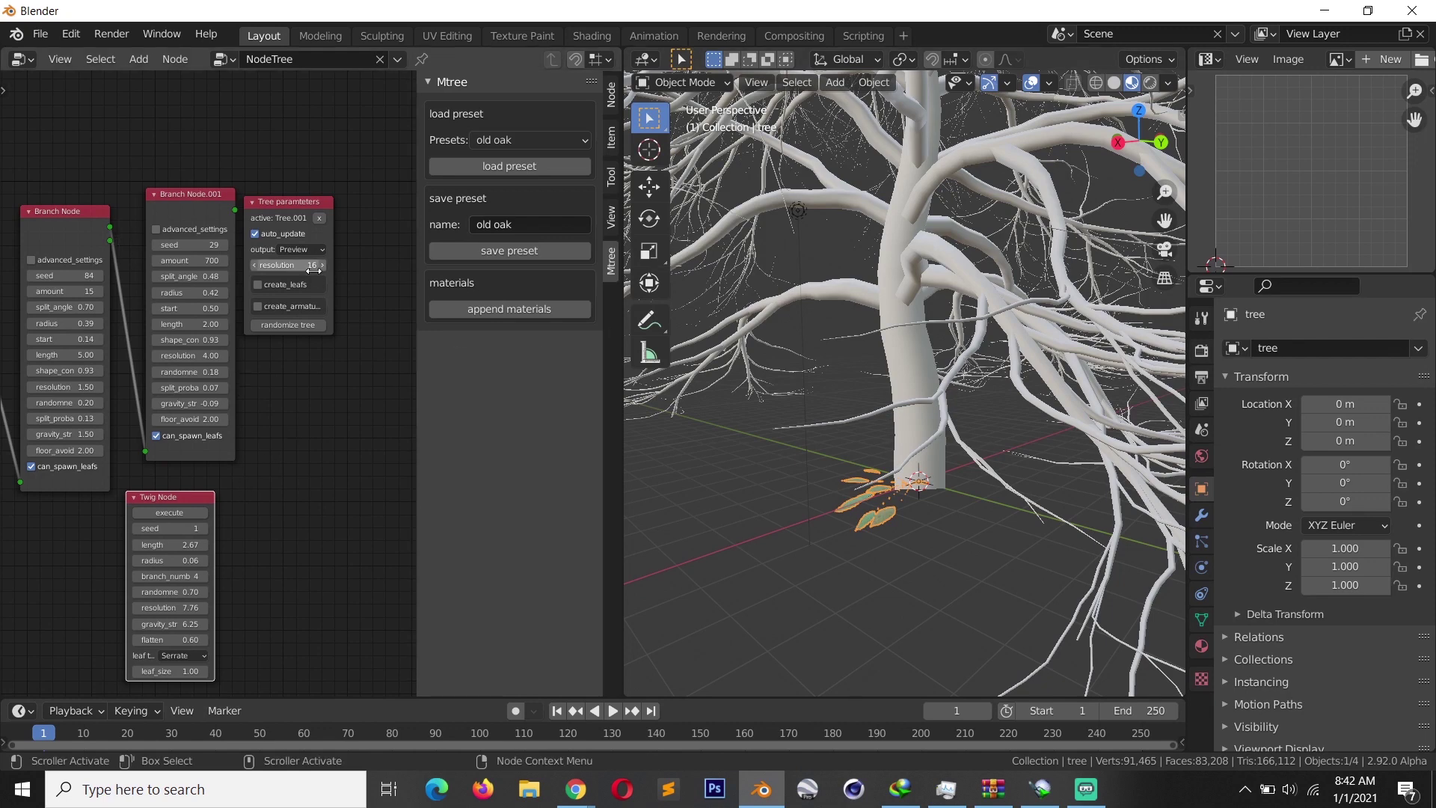
{"action": "scroll", "coordinate": [323, 222], "scroll_direction": "up", "scroll_amount": 1}
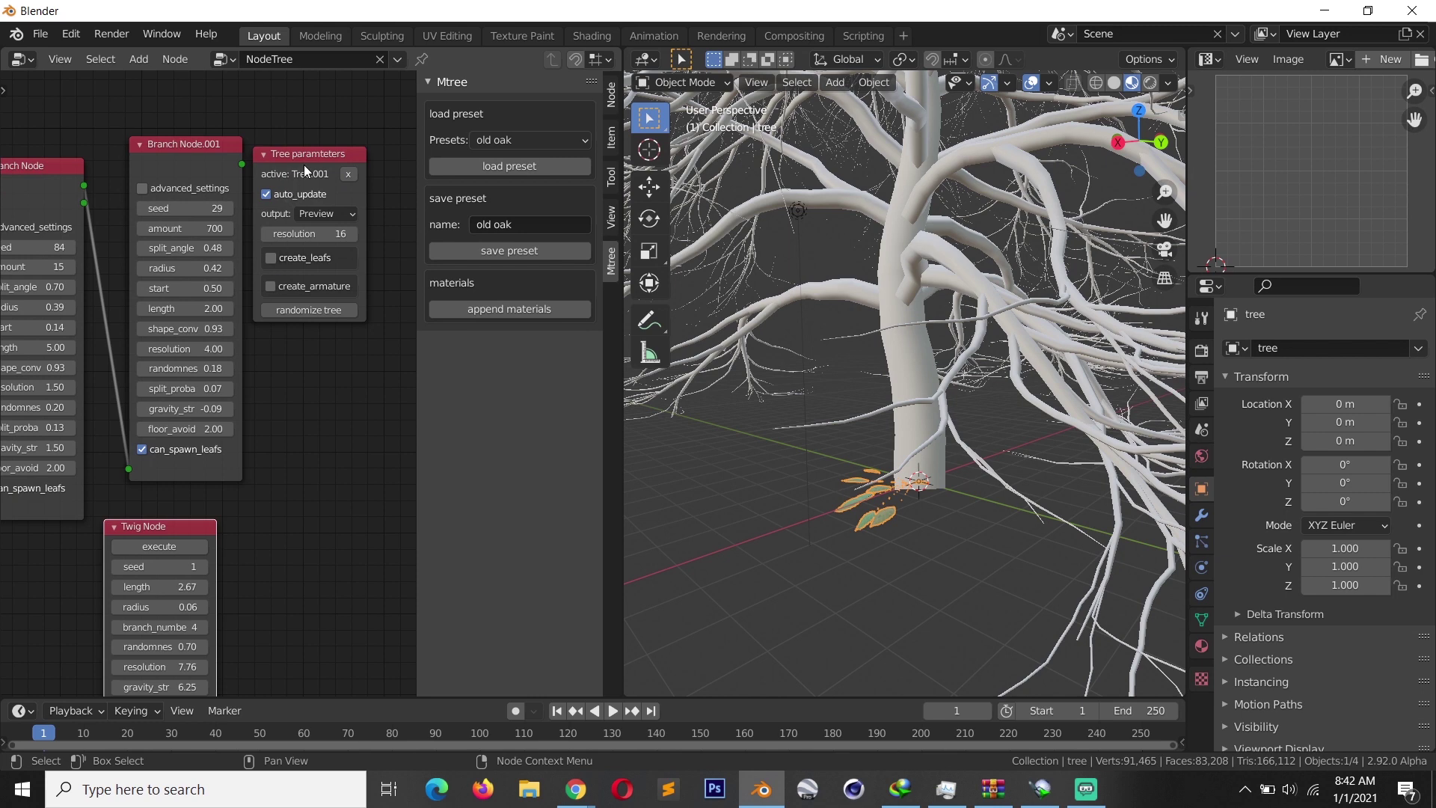
Enable create_leafs in the Tree parameters node and pick the generated twig in the viewport as the leaf object.
{"action": "left_click", "coordinate": [285, 261]}
{"action": "scroll", "coordinate": [313, 340], "scroll_direction": "up", "scroll_amount": 2}
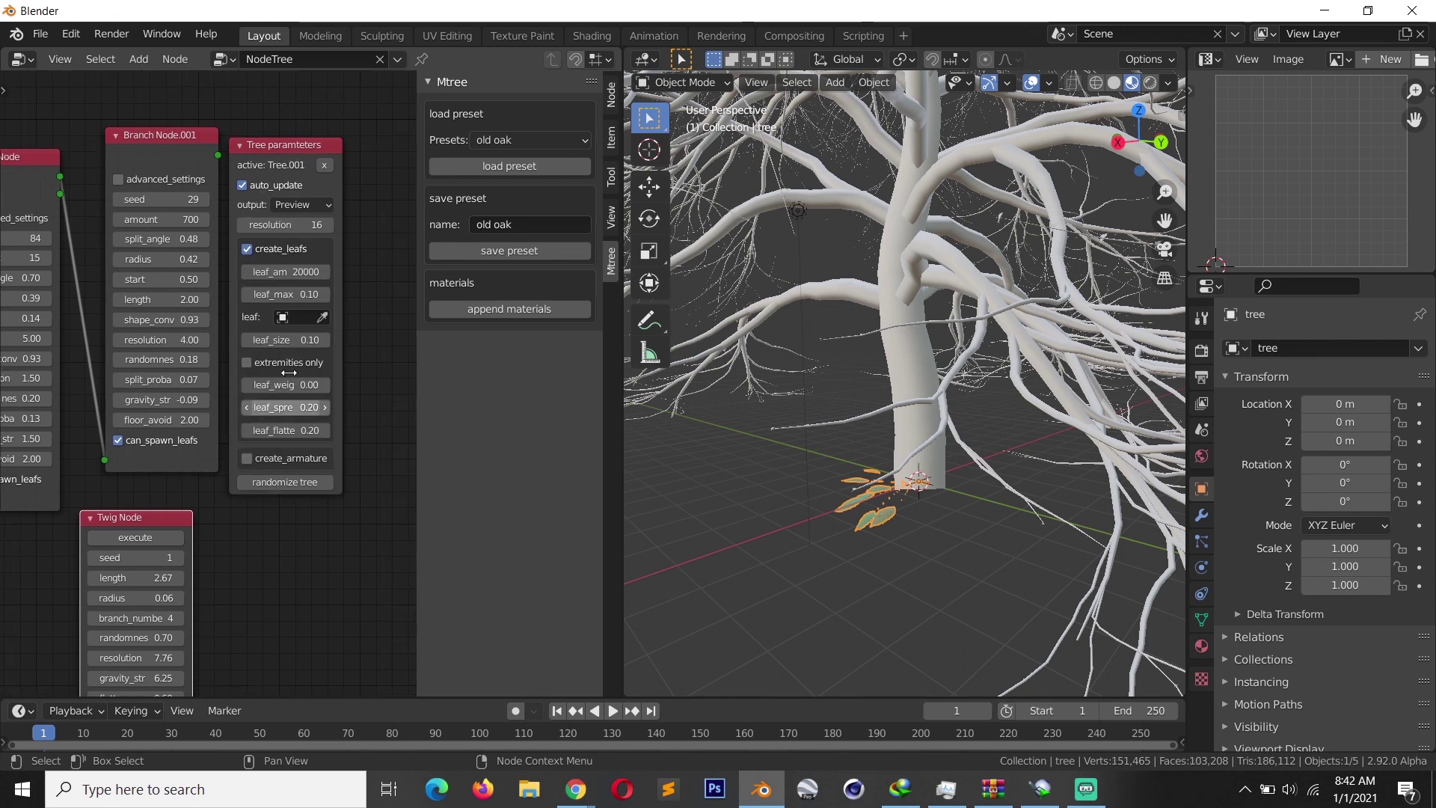
{"action": "middle_click_drag", "start_coordinate": [325, 296], "coordinate": [222, 305]}
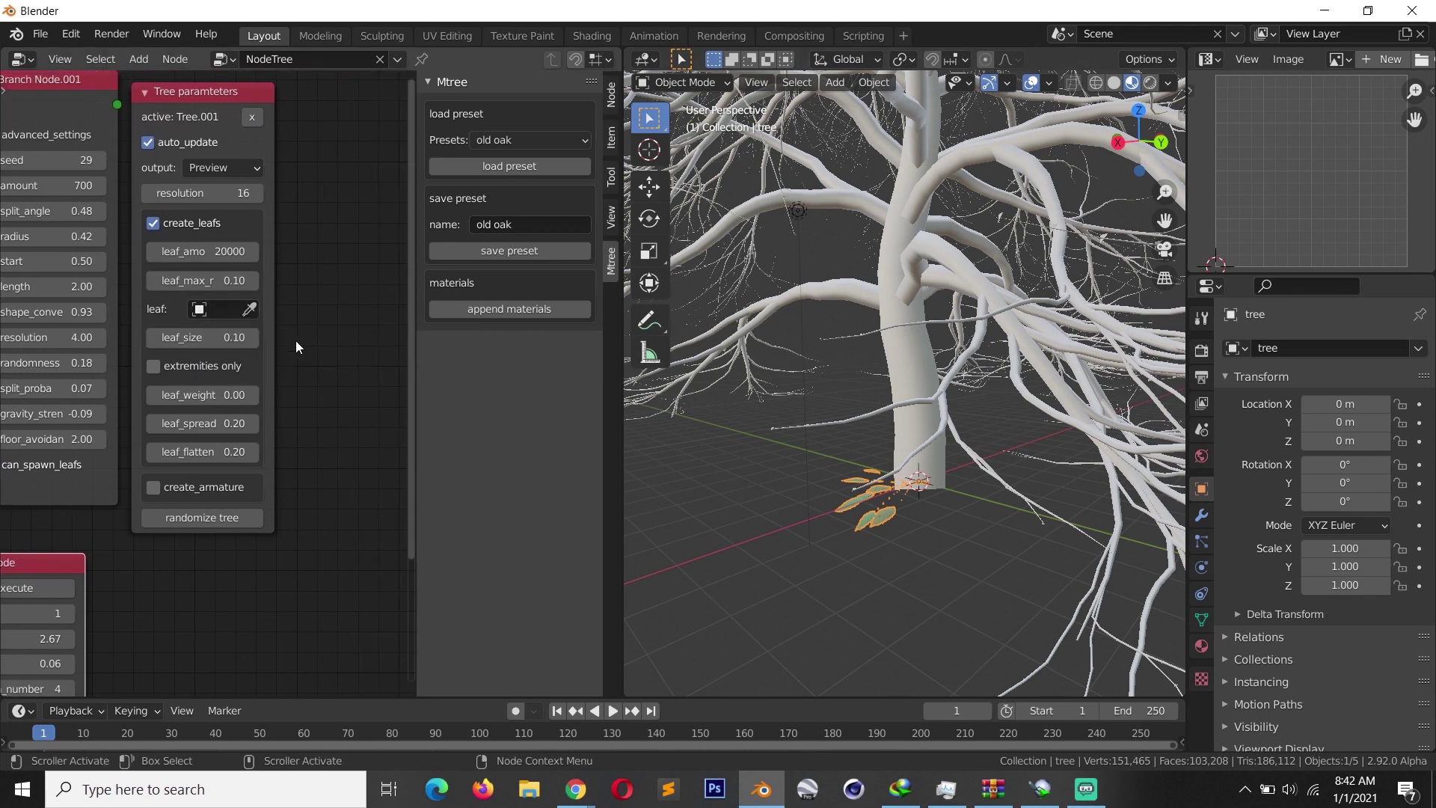
{"action": "left_click", "coordinate": [249, 310]}
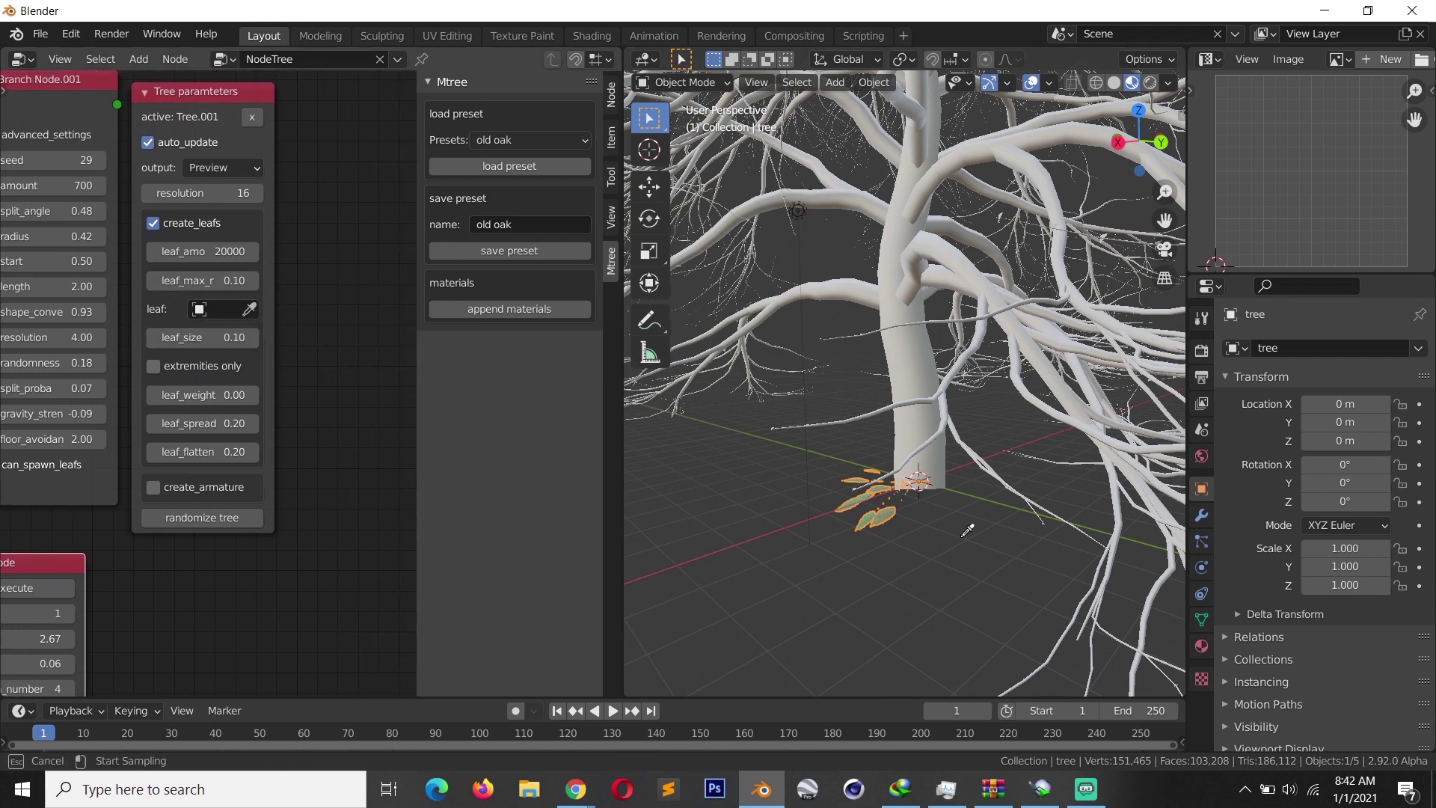
{"action": "left_click", "coordinate": [878, 515]}
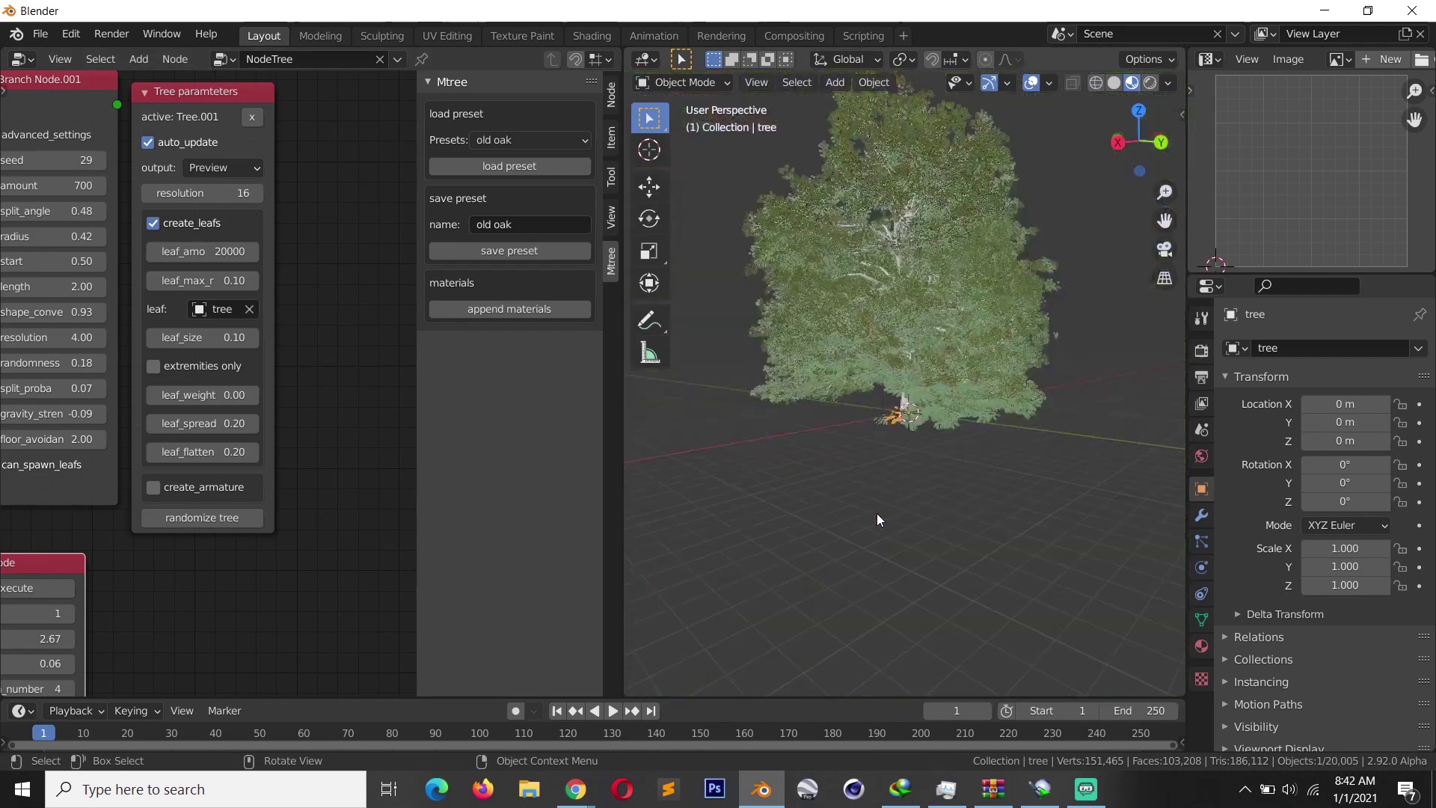
{"action": "scroll", "coordinate": [877, 513], "scroll_direction": "up", "scroll_amount": 2}
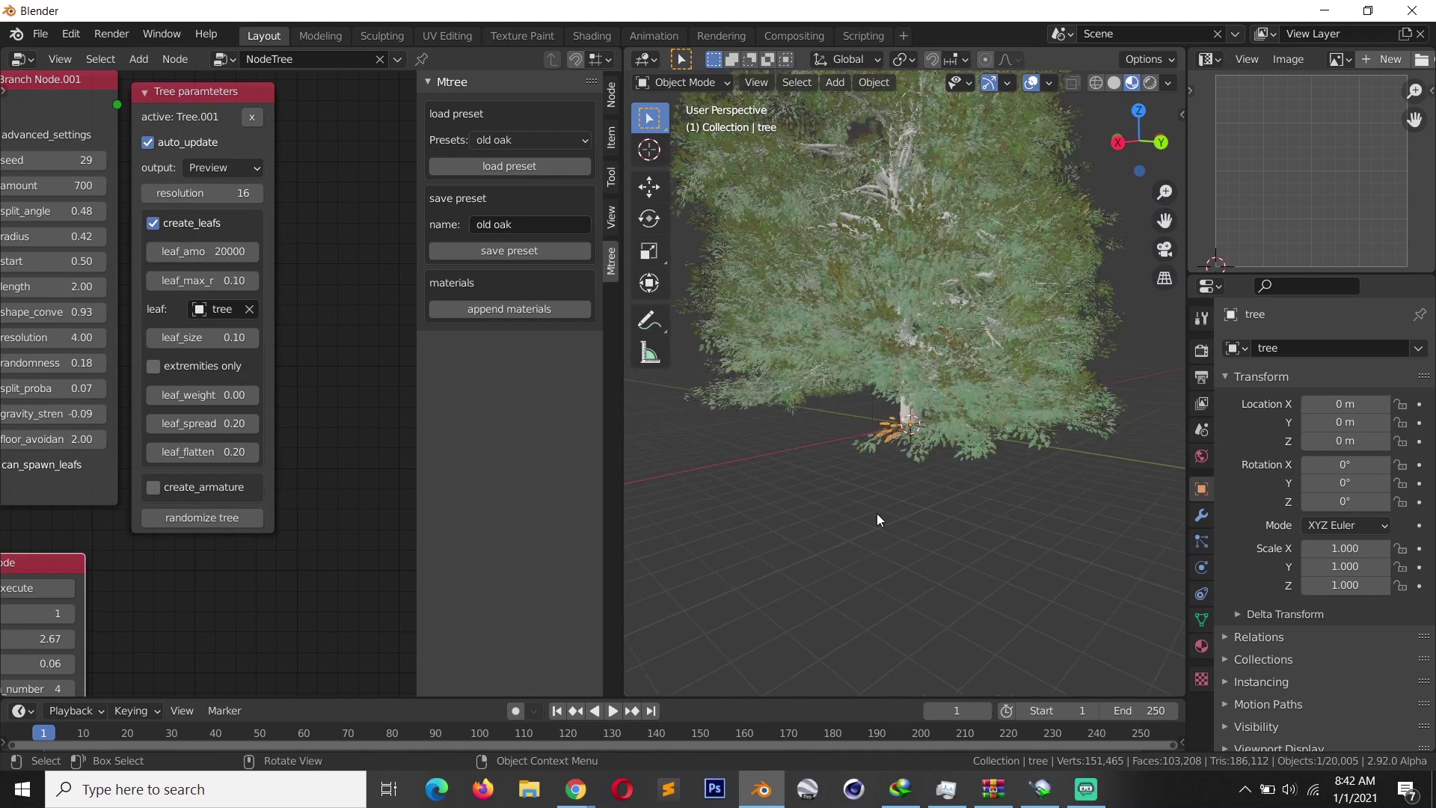
{"action": "scroll", "coordinate": [878, 513], "scroll_direction": "up", "scroll_amount": 2}
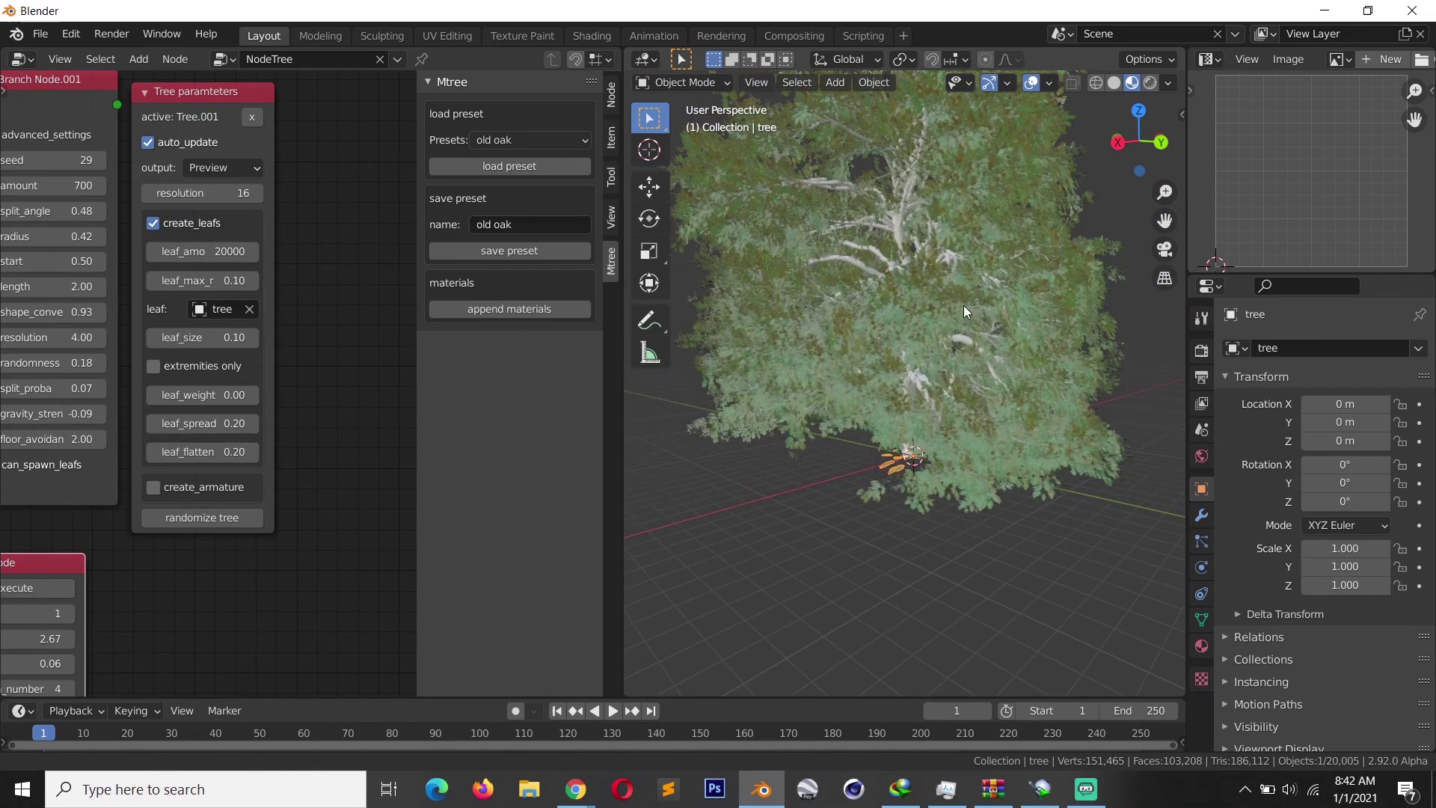
Set the Tree parameters node's resolution to 6 and check the leafy tree.
{"action": "left_click", "coordinate": [234, 199]}
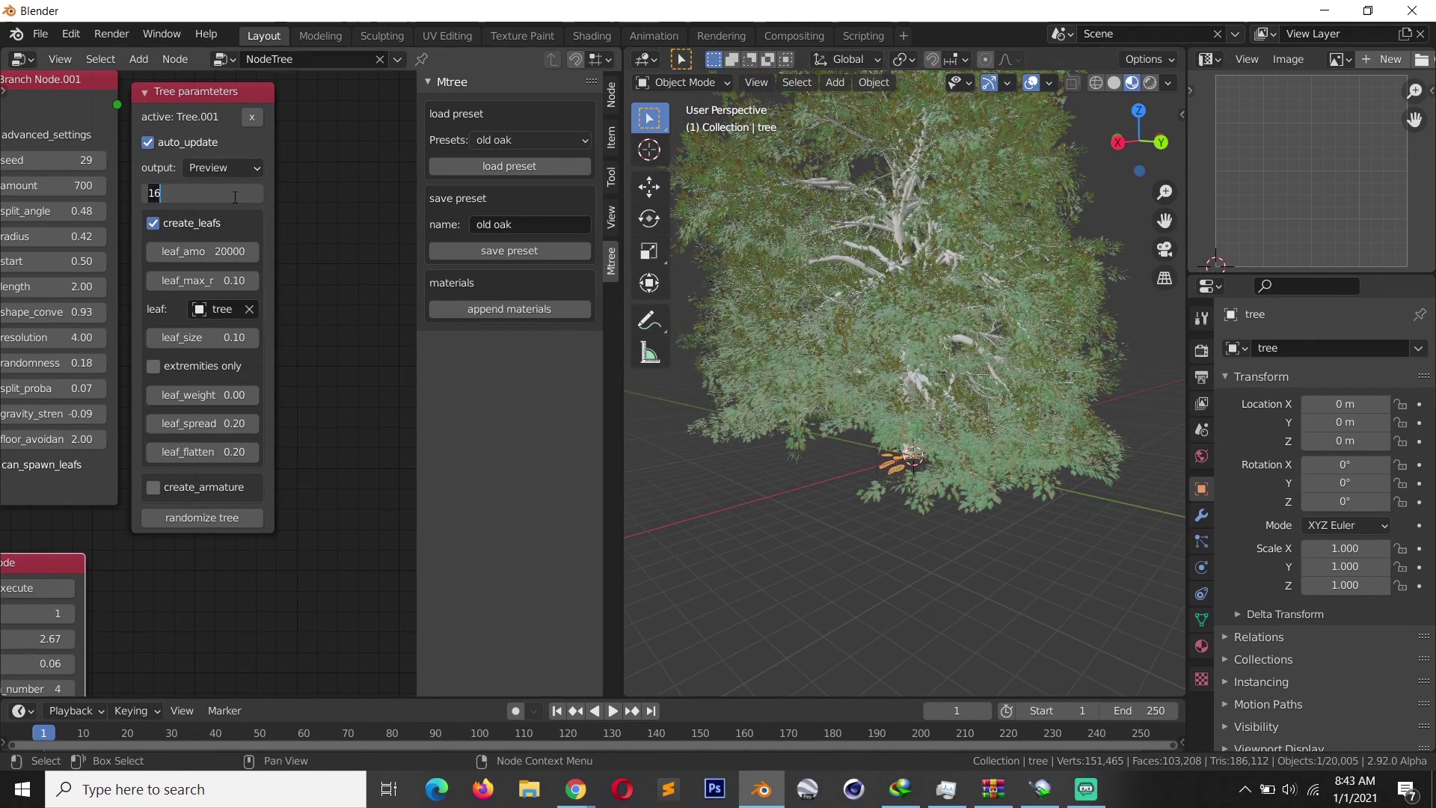
{"action": "type", "text": "6"}
{"action": "key", "text": "Return"}
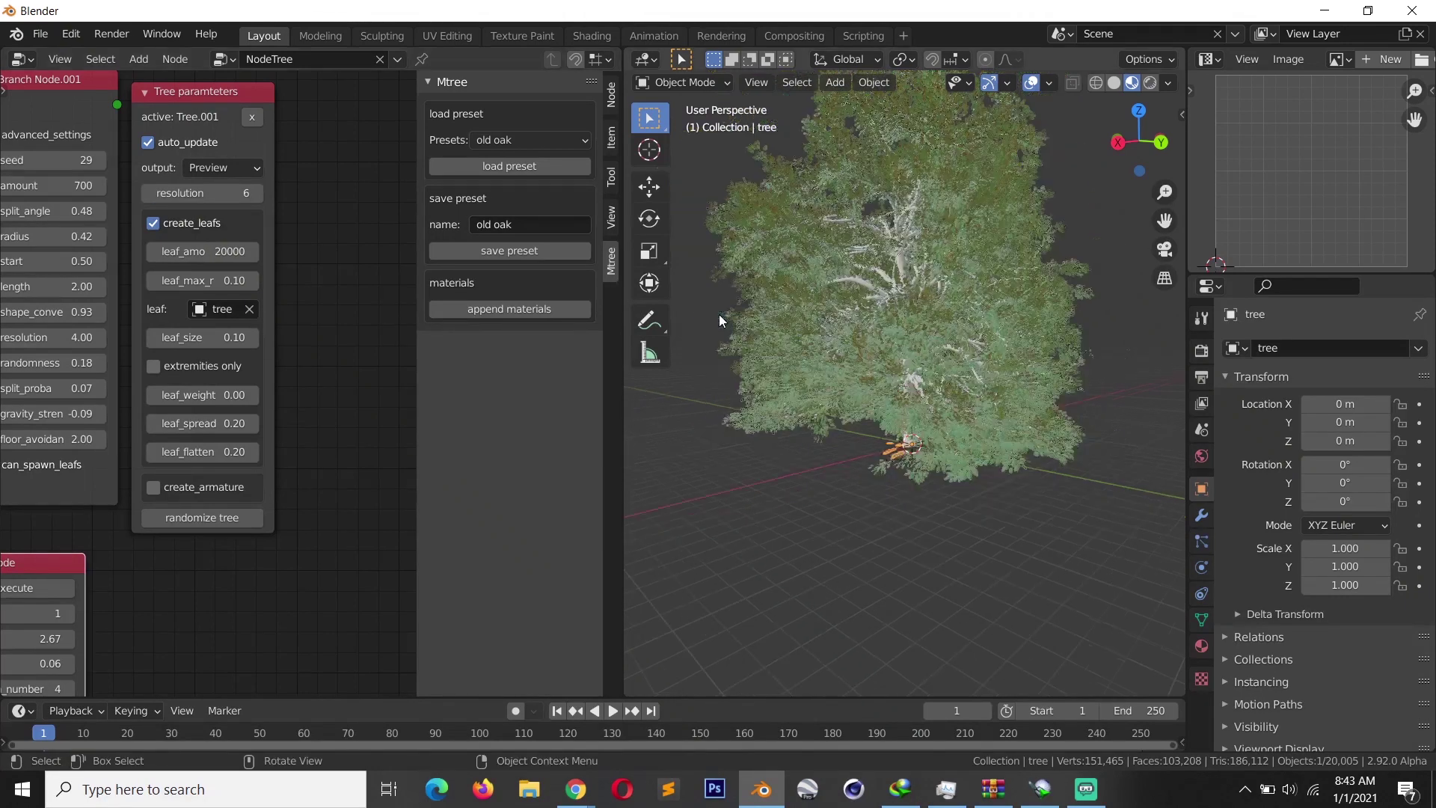
{"action": "scroll", "coordinate": [720, 314], "scroll_direction": "up", "scroll_amount": 3}
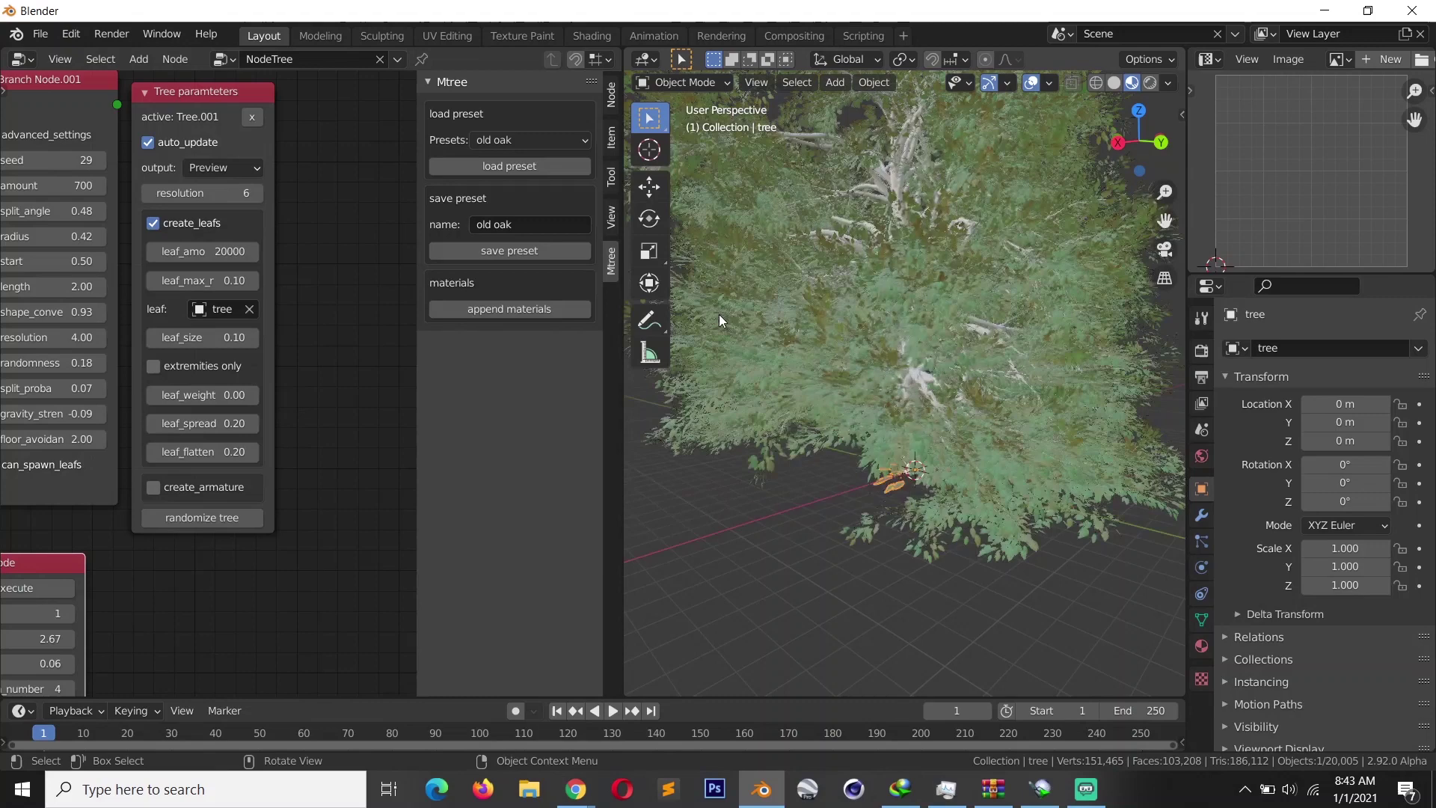
Set the Branch Node's amount to 5 and its resolution to 0.50.
{"action": "middle_click_drag", "start_coordinate": [58, 319], "coordinate": [475, 282]}
{"action": "scroll", "coordinate": [88, 277], "scroll_direction": "down", "scroll_amount": 3}
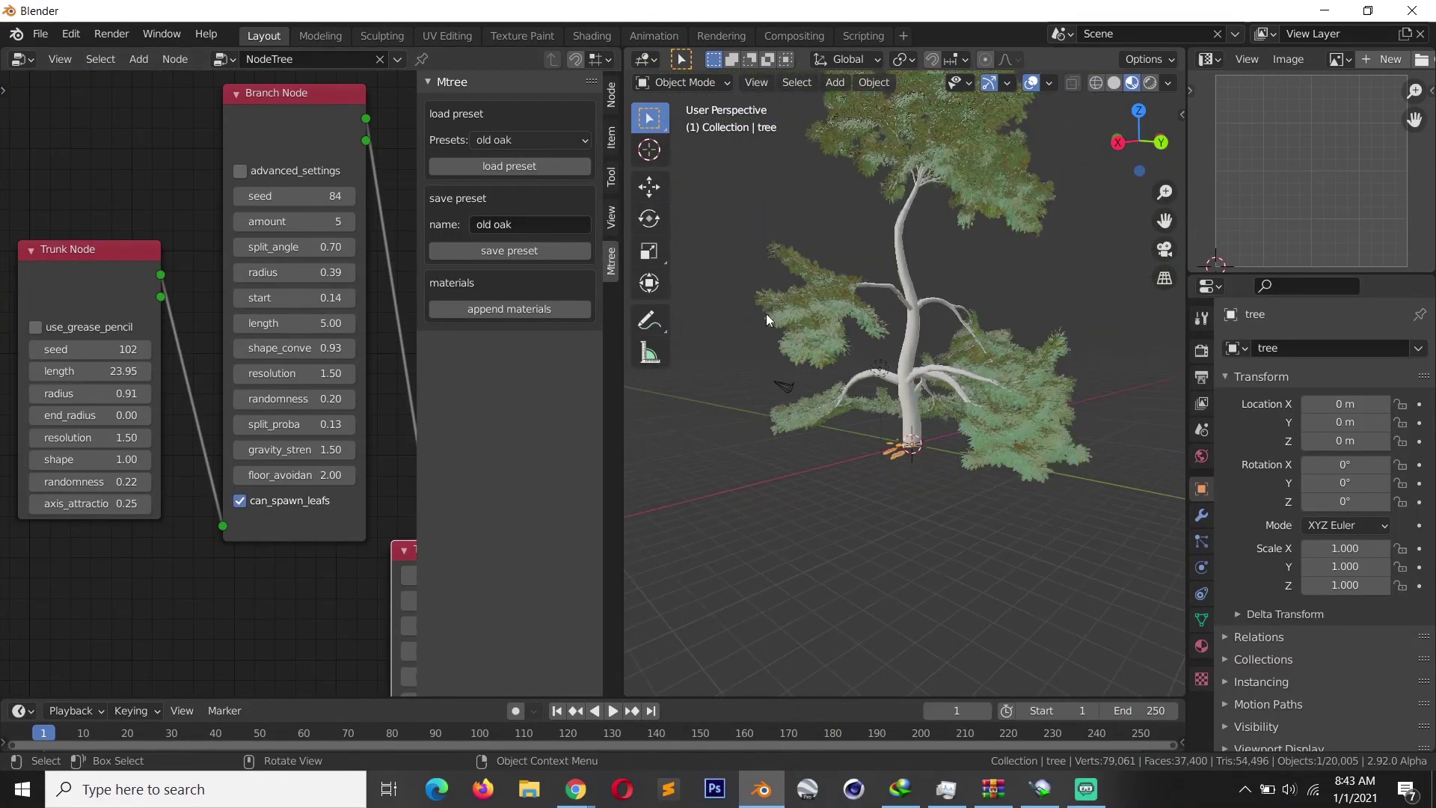
{"action": "middle_click_drag", "start_coordinate": [765, 312], "coordinate": [843, 270]}
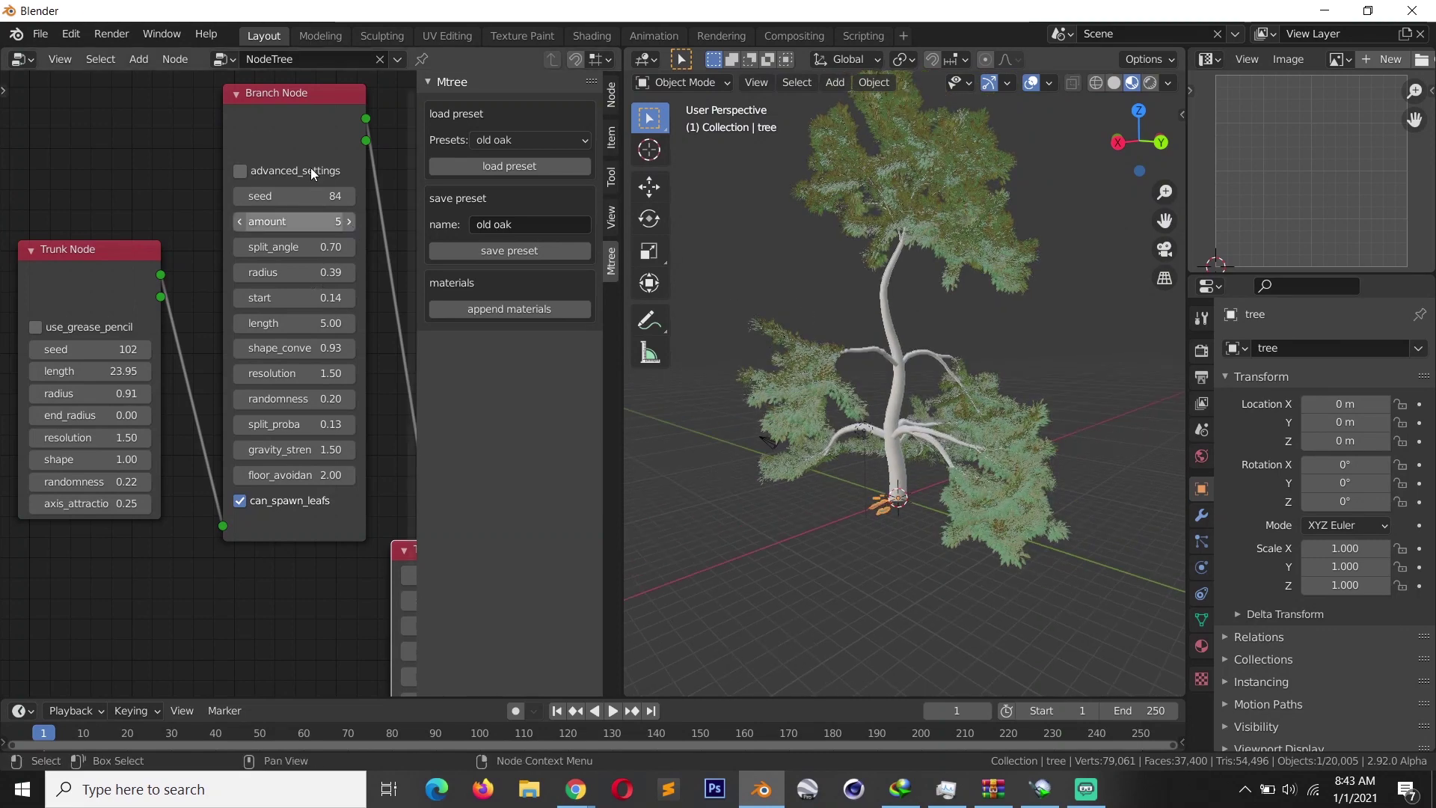
{"action": "left_click", "coordinate": [307, 131]}
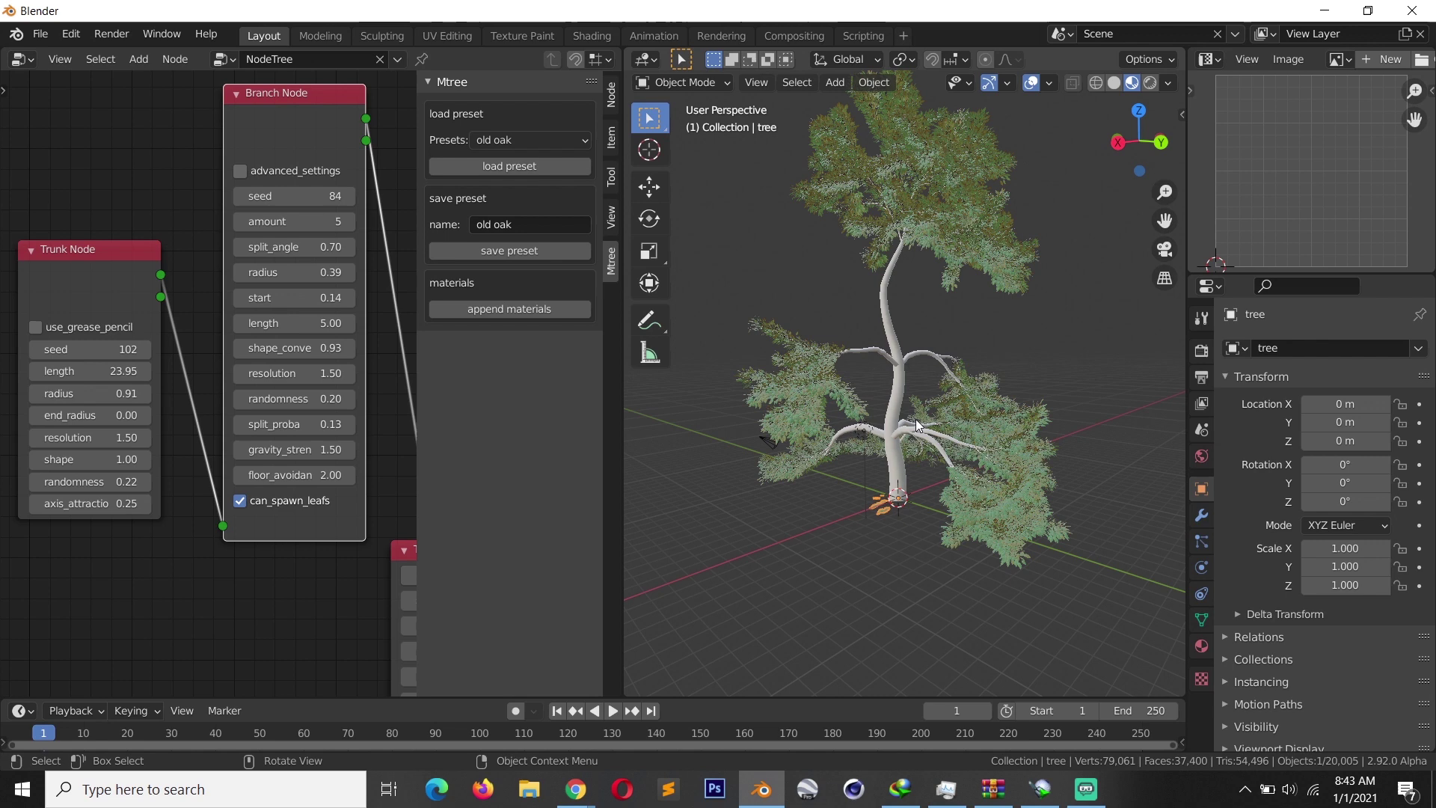
{"action": "left_click", "coordinate": [315, 372]}
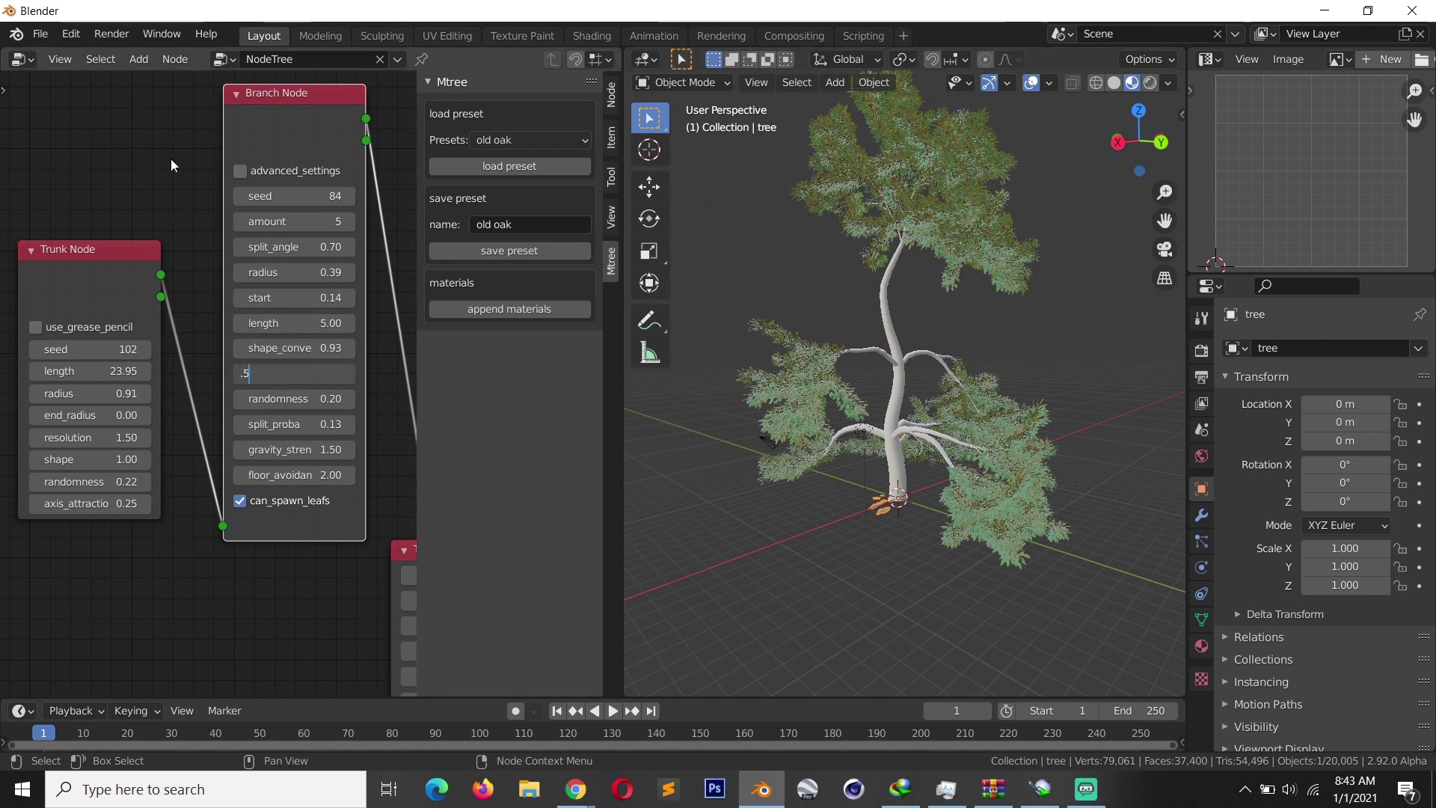
{"action": "key", "text": "Return"}
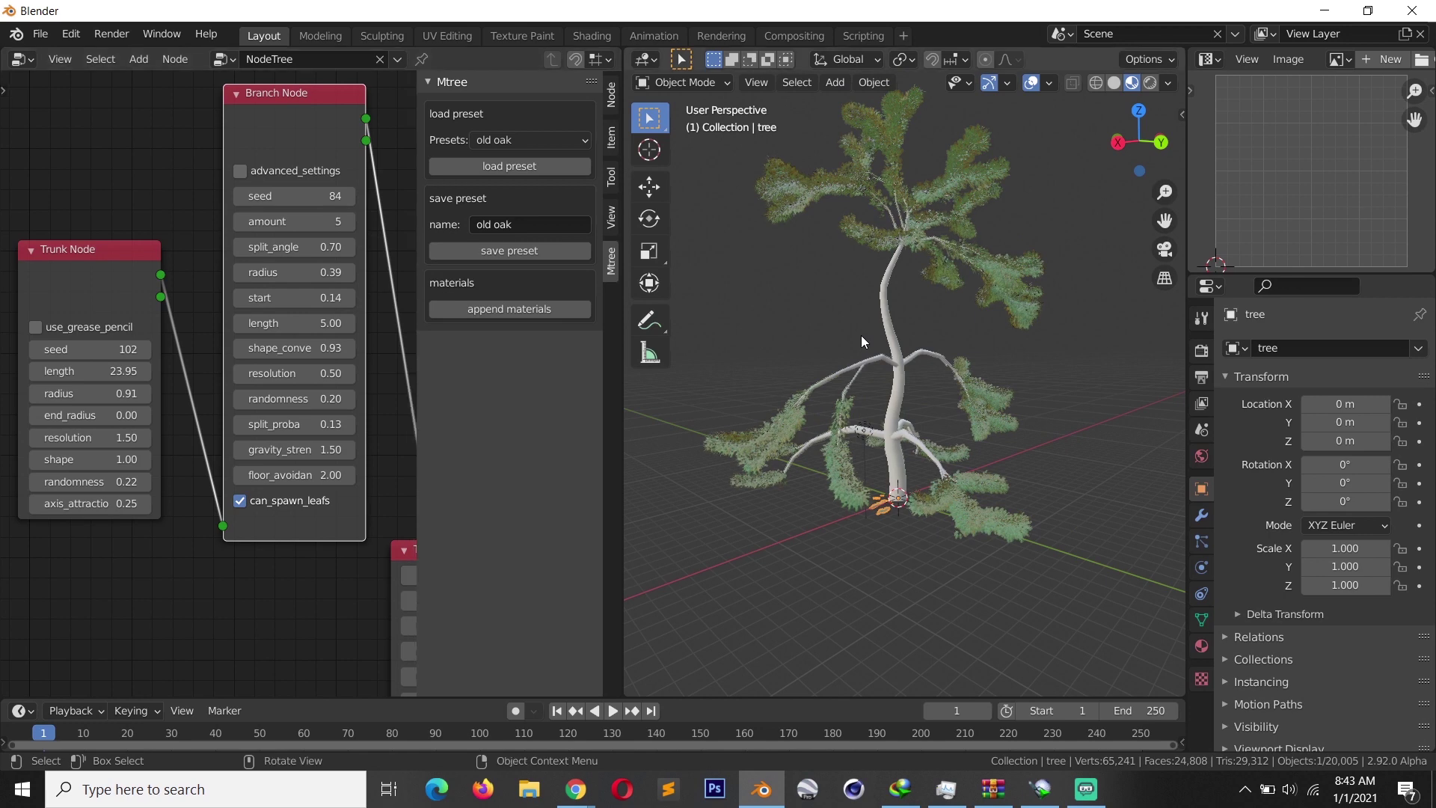
{"action": "scroll", "coordinate": [860, 335], "scroll_direction": "up", "scroll_amount": 3}
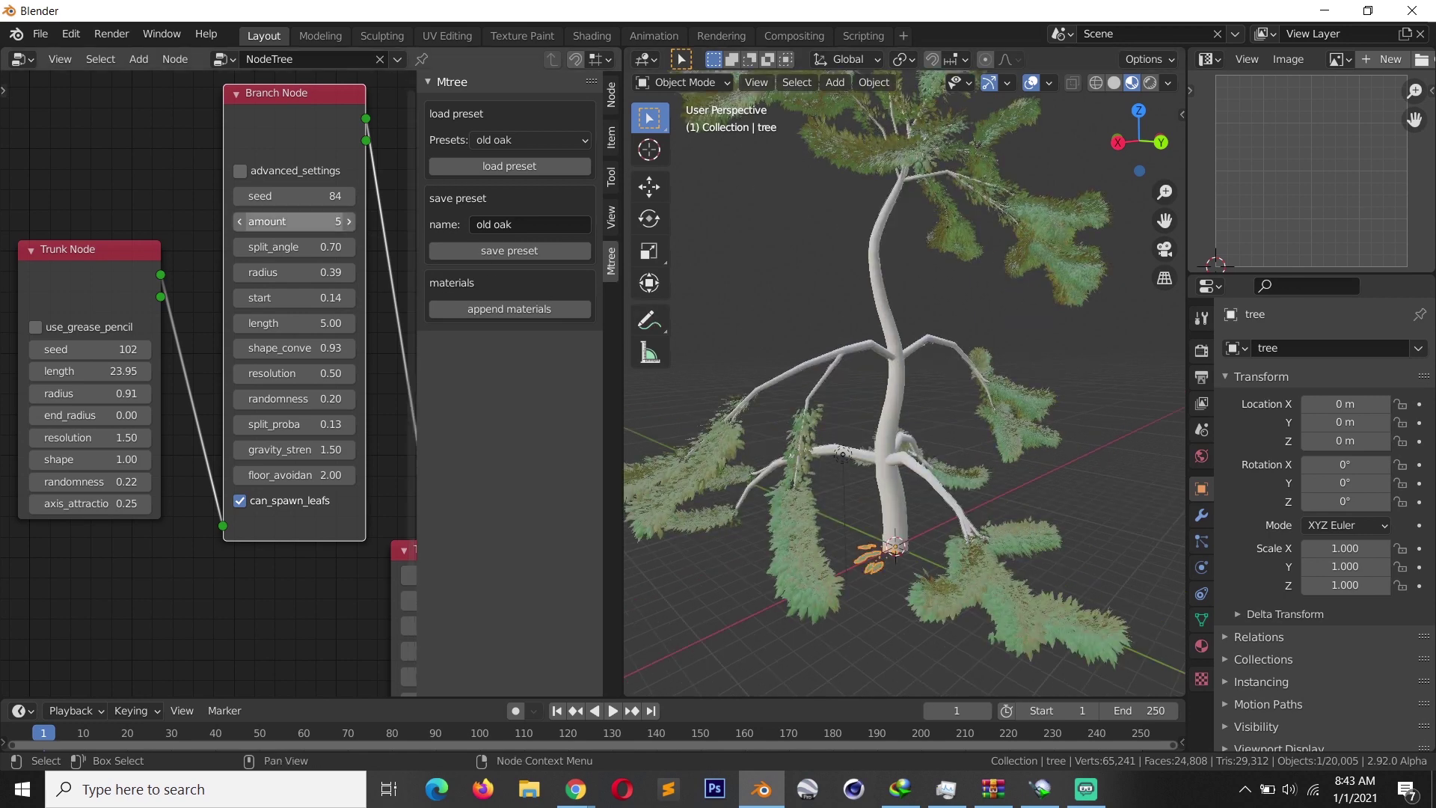
Set the Branch Node's amount to 10.
{"action": "left_click", "coordinate": [334, 221]}
{"action": "type", "text": "1"}
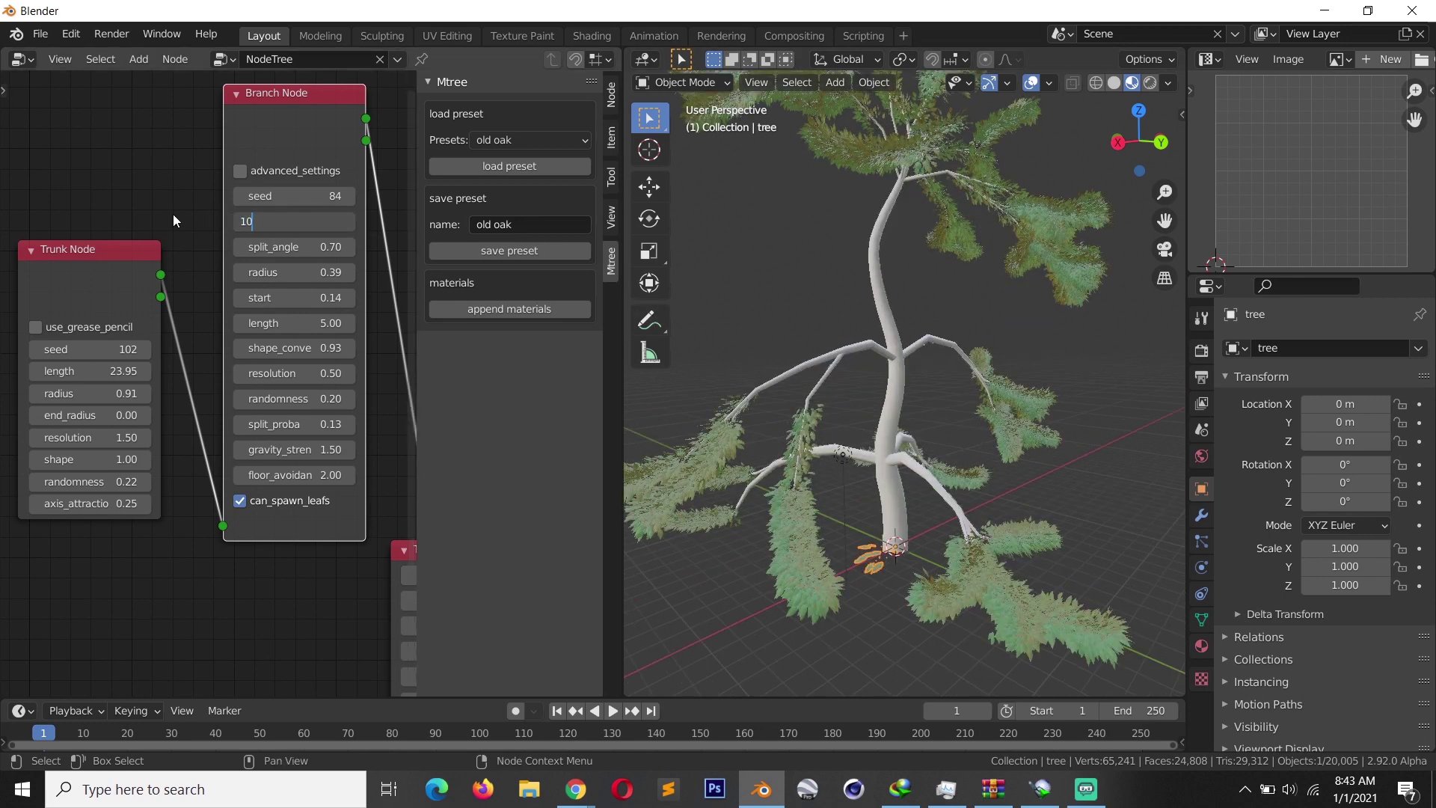
{"action": "type", "text": "0"}
{"action": "key", "text": "Return"}
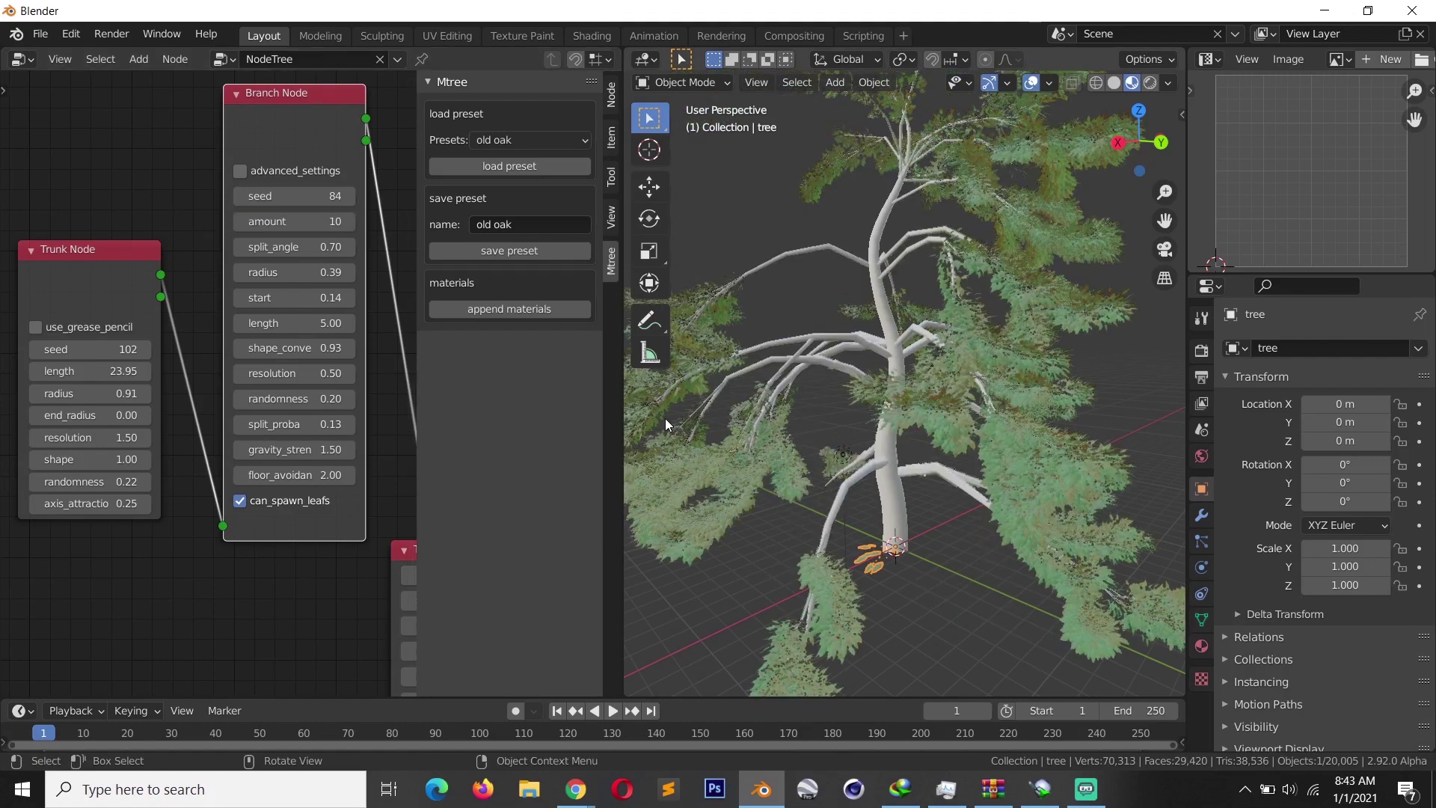
{"action": "scroll", "coordinate": [666, 419], "scroll_direction": "down", "scroll_amount": 2}
Set Branch Node.001's amount to 100.
{"action": "middle_click_drag", "start_coordinate": [374, 415], "coordinate": [262, 440]}
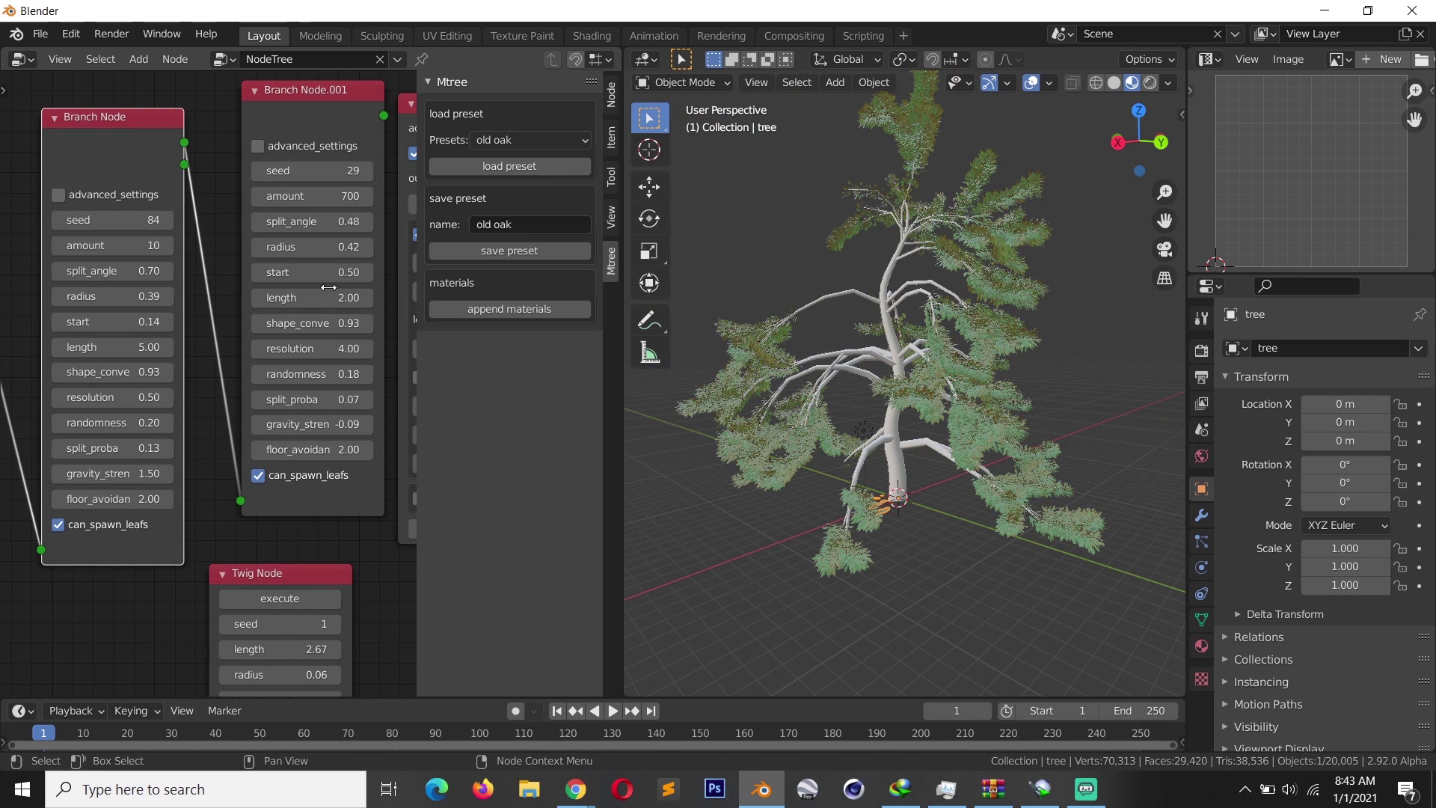
{"action": "left_click", "coordinate": [334, 197]}
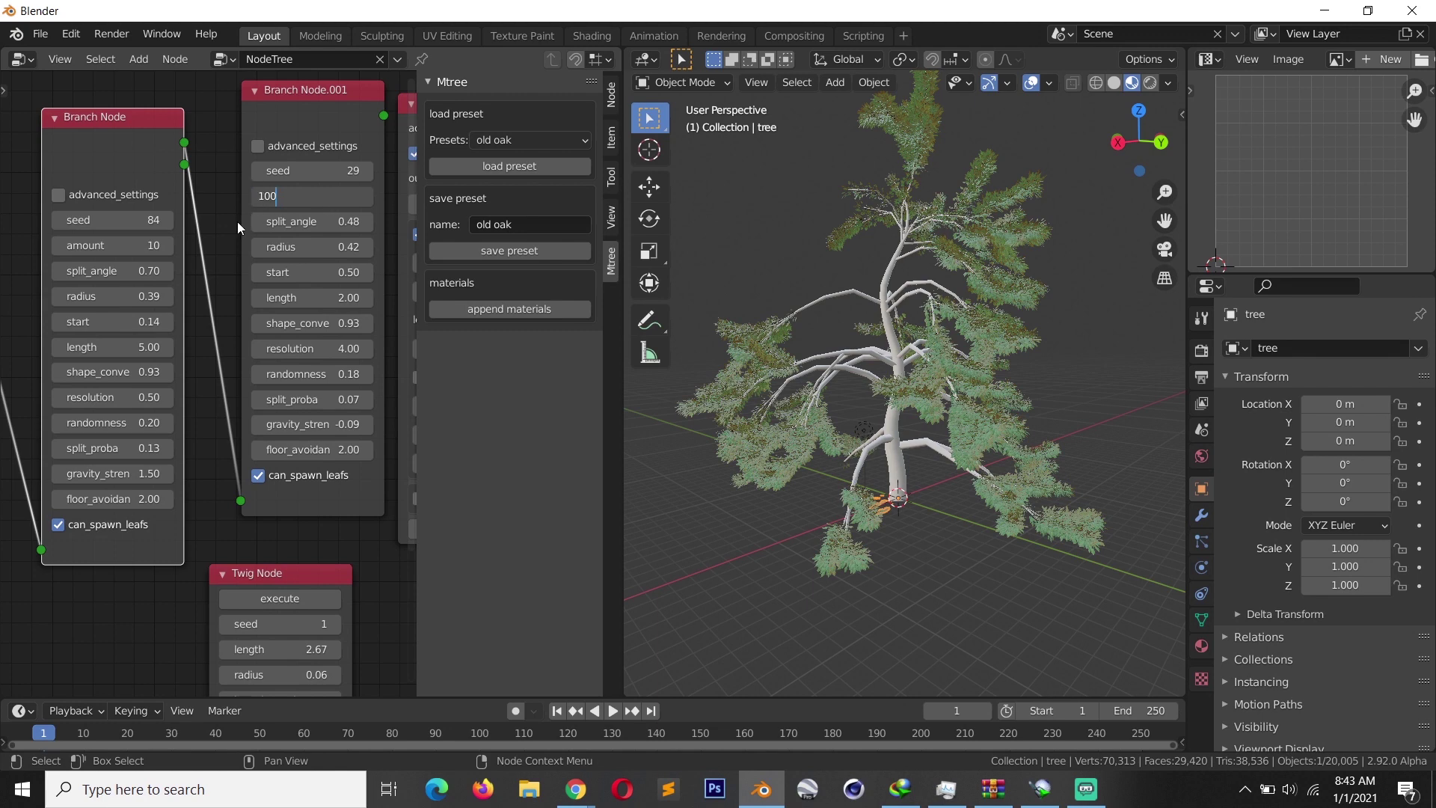
{"action": "key", "text": "Return"}
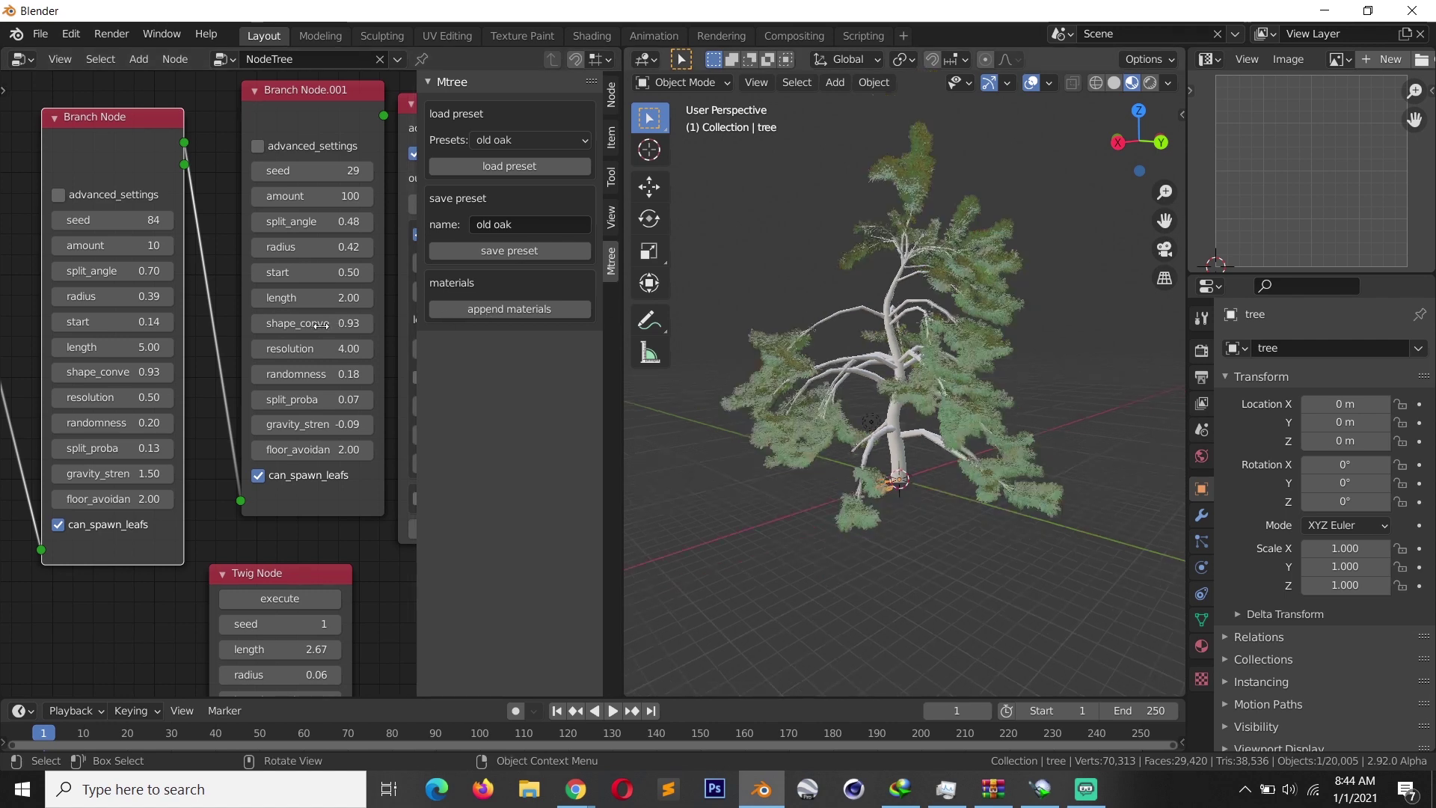
{"action": "middle_click_drag", "start_coordinate": [321, 325], "coordinate": [219, 329]}
{"action": "middle_click_drag", "start_coordinate": [314, 303], "coordinate": [357, 312]}
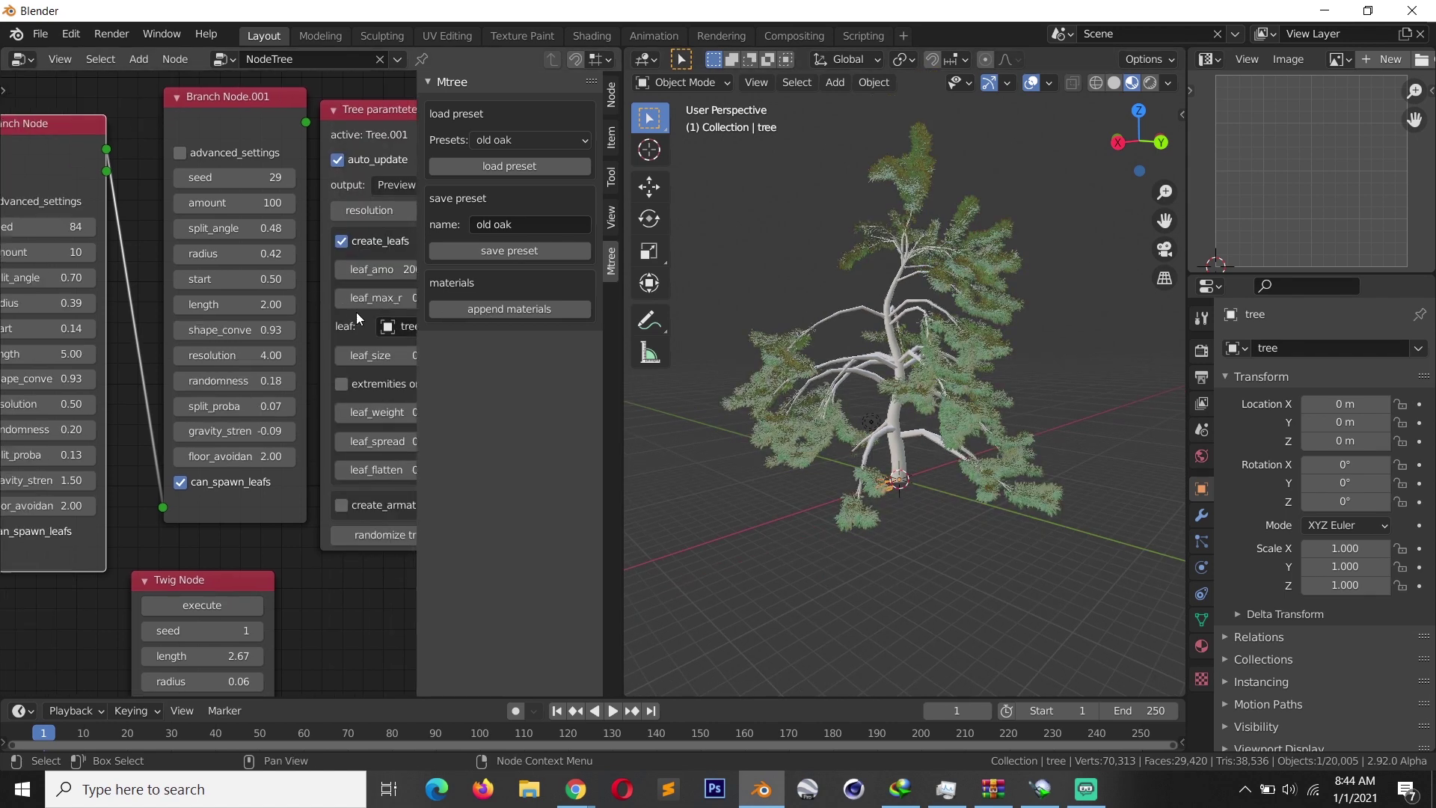
Set the Branch Node's amount to 20 and check the tree from another side.
{"action": "middle_click_drag", "start_coordinate": [181, 274], "coordinate": [220, 278]}
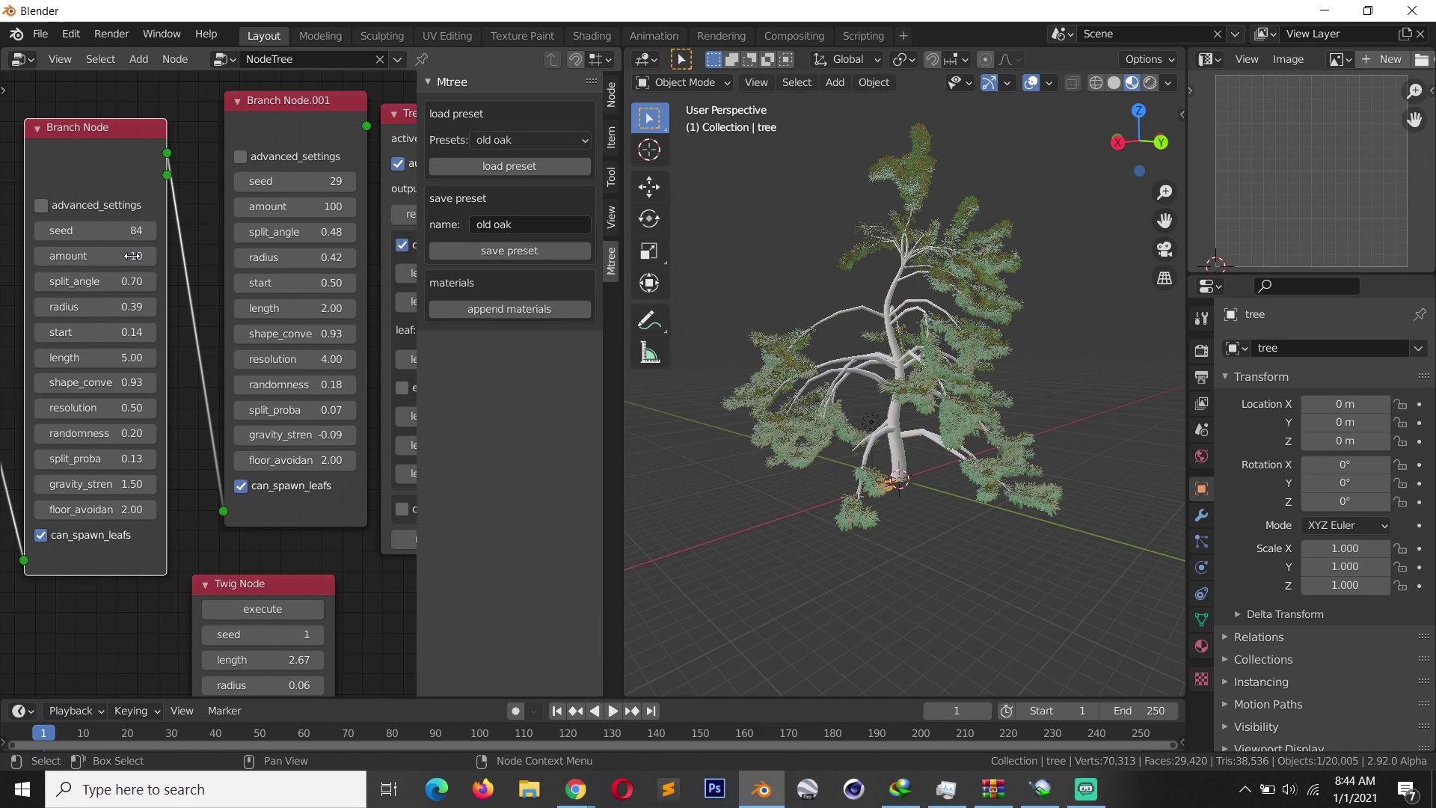
{"action": "left_click", "coordinate": [133, 256]}
{"action": "key", "text": "Return"}
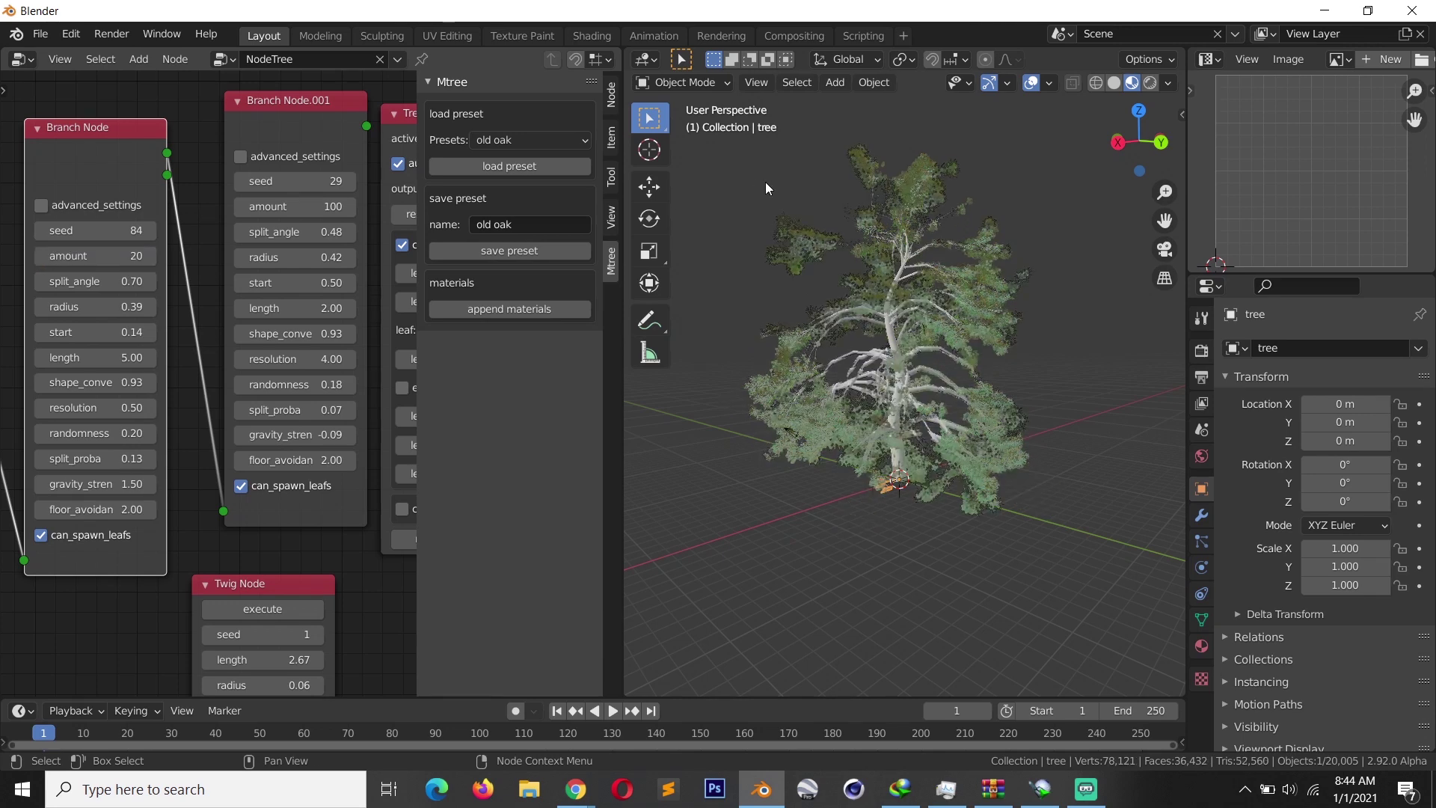
{"action": "scroll", "coordinate": [774, 181], "scroll_direction": "up", "scroll_amount": 4}
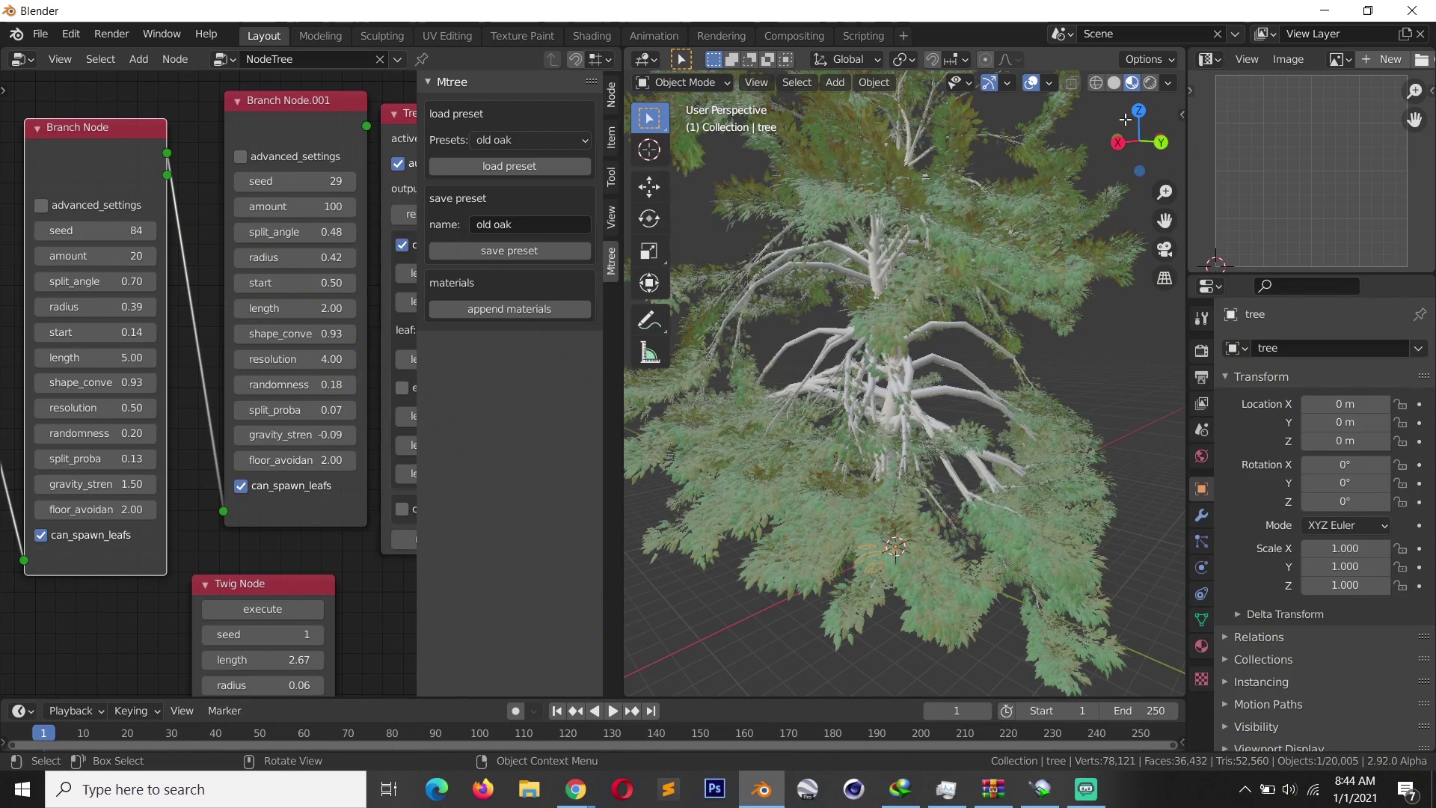
{"action": "left_click_drag", "start_coordinate": [1144, 132], "coordinate": [1089, 136]}
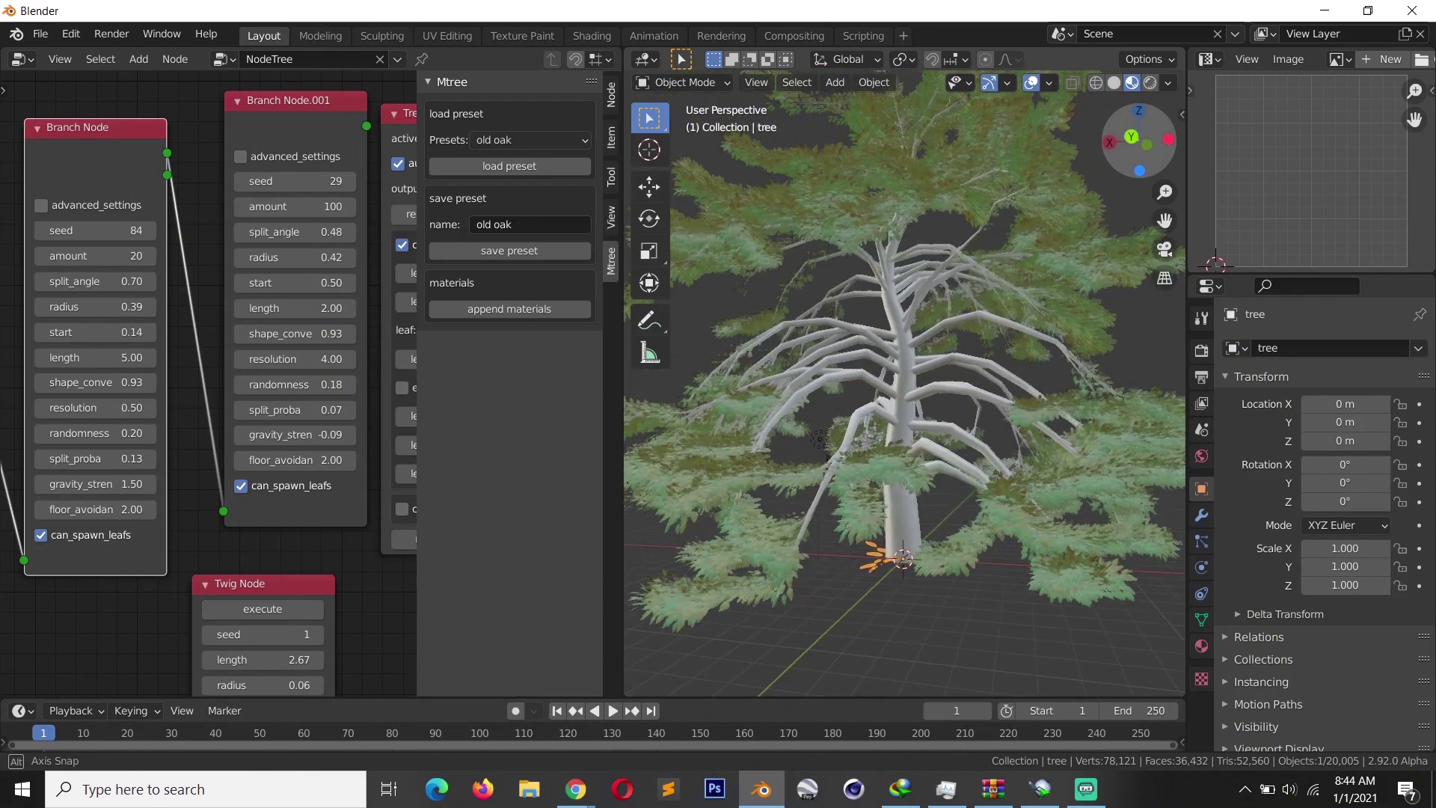
{"action": "left_click_drag", "start_coordinate": [936, 335], "coordinate": [887, 312]}
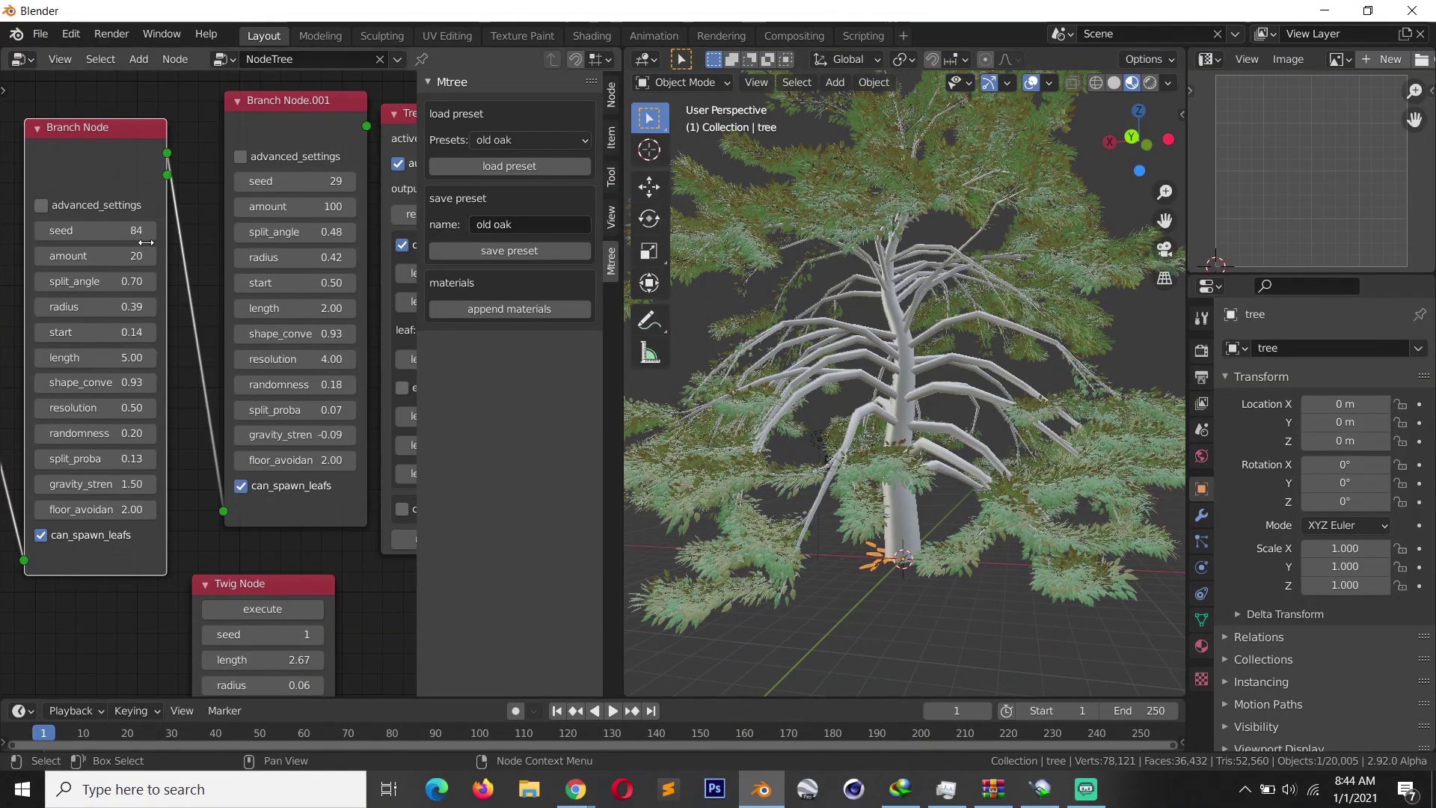
Disconnect Branch Node.001 from the Branch Node and turn off create_leafs in the Tree parameters node.
{"action": "middle_click_drag", "start_coordinate": [127, 244], "coordinate": [160, 233]}
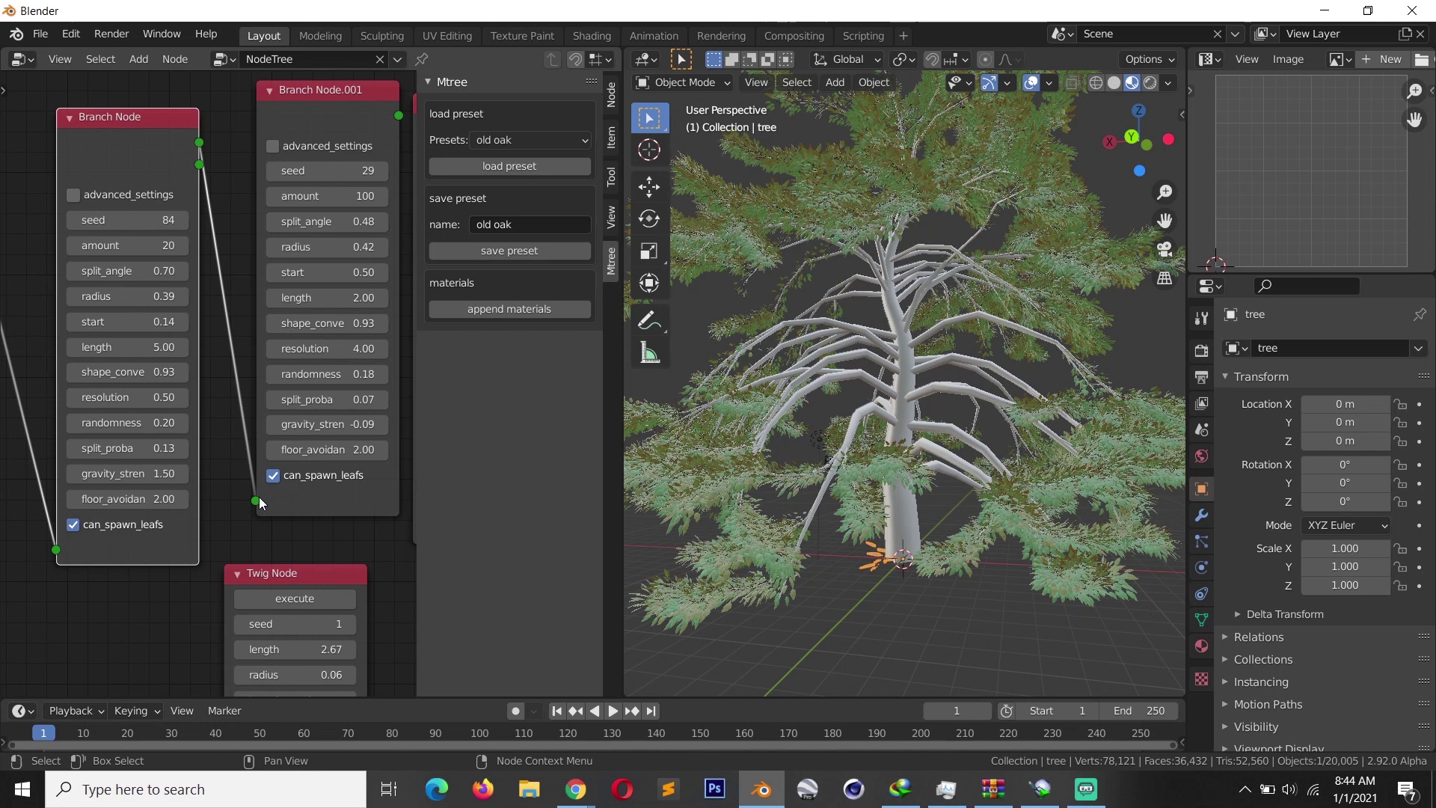
{"action": "left_click_drag", "start_coordinate": [255, 500], "coordinate": [235, 504]}
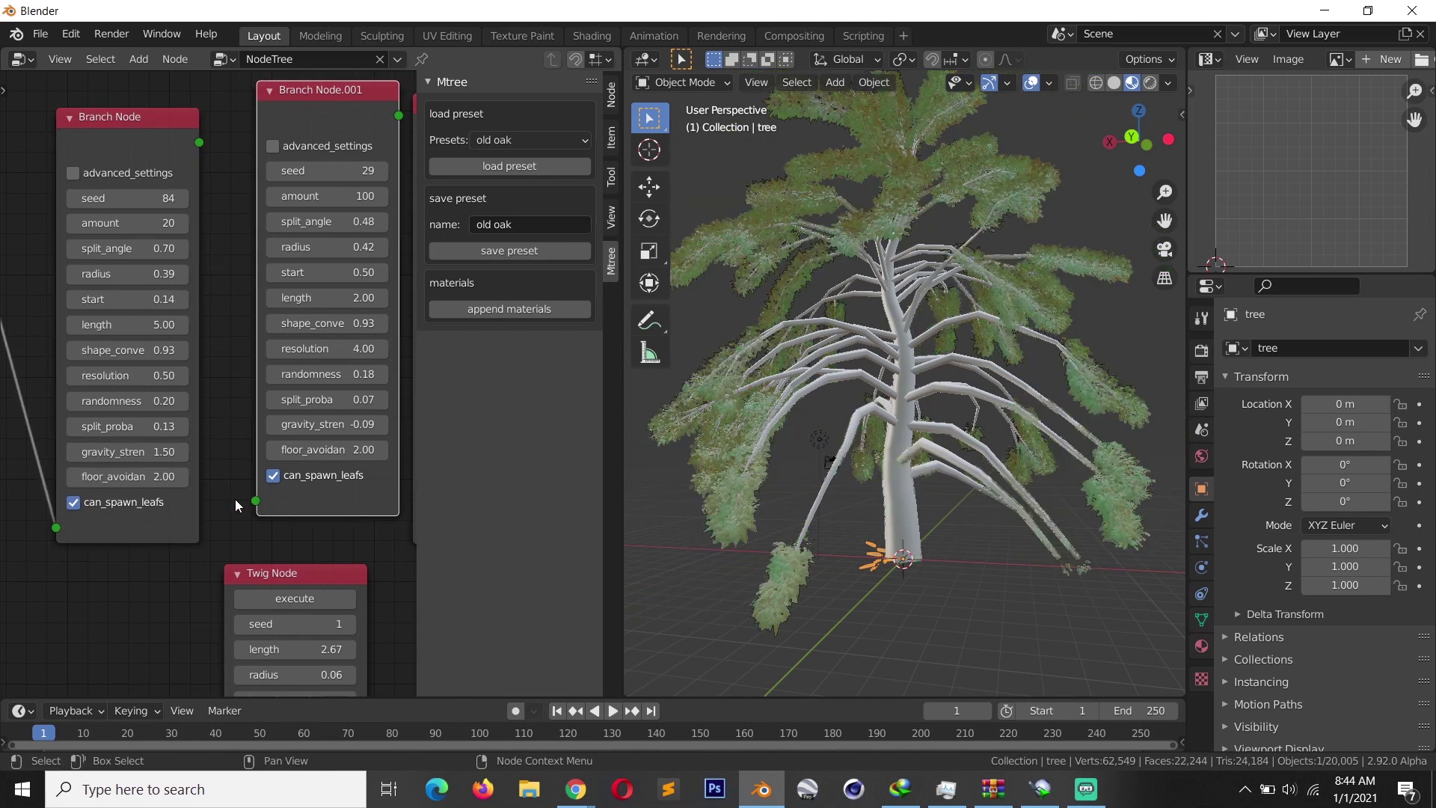
{"action": "scroll", "coordinate": [210, 404], "scroll_direction": "down", "scroll_amount": 2}
{"action": "middle_click_drag", "start_coordinate": [355, 349], "coordinate": [49, 362]}
{"action": "left_click", "coordinate": [148, 260]}
Set the Branch Node's start to 0.17.
{"action": "scroll", "coordinate": [257, 310], "scroll_direction": "up", "scroll_amount": 1}
{"action": "scroll", "coordinate": [254, 310], "scroll_direction": "up", "scroll_amount": 2}
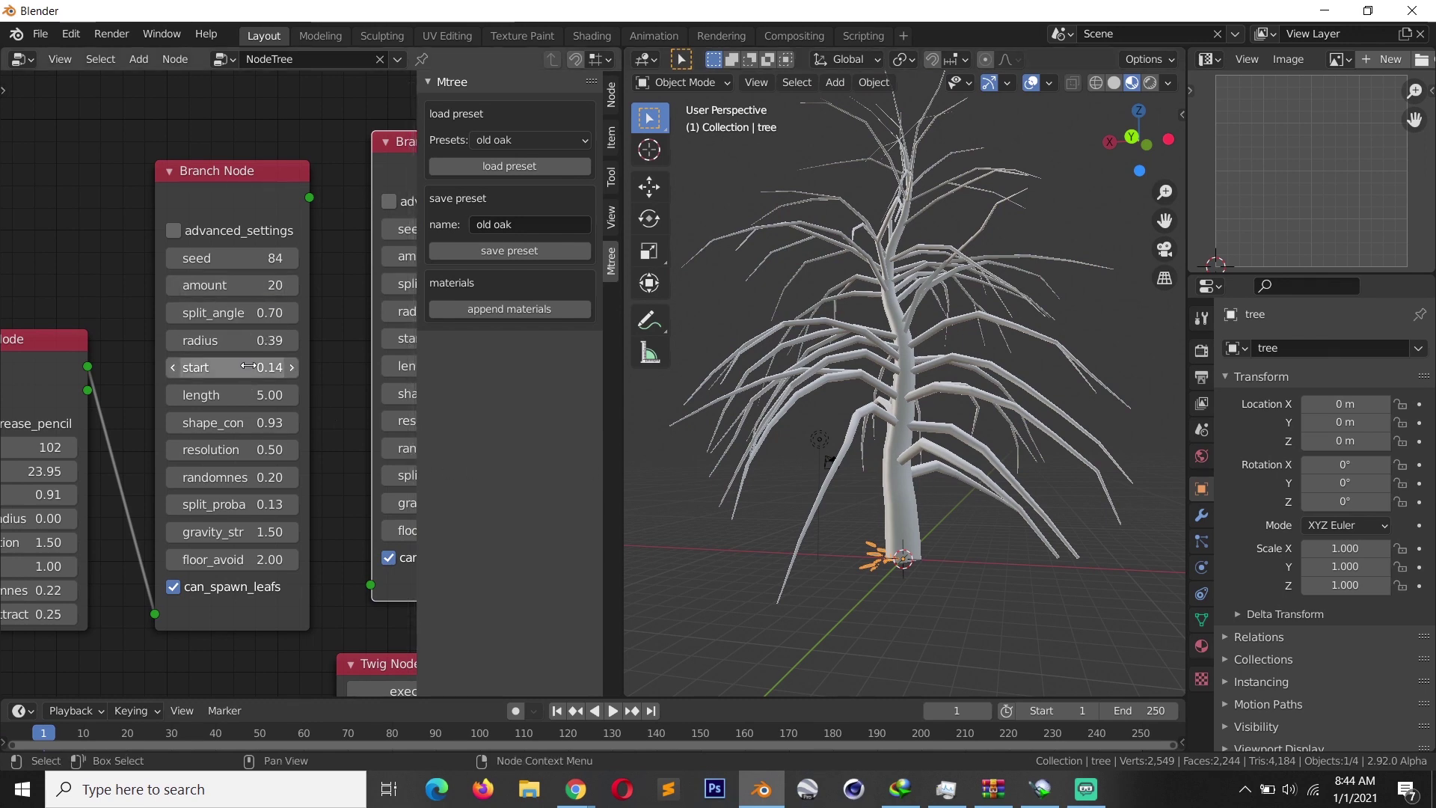
{"action": "mouse_move", "coordinate": [232, 367]}
{"action": "left_mouse_down"}
{"action": "mouse_move", "coordinate": [348, 367]}
{"action": "mouse_move", "coordinate": [216, 367]}
{"action": "mouse_move", "coordinate": [241, 367]}
{"action": "left_mouse_up"}
Reconnect the Branch Node's output to Branch Node.001's input.
{"action": "middle_click_drag", "start_coordinate": [314, 356], "coordinate": [218, 362]}
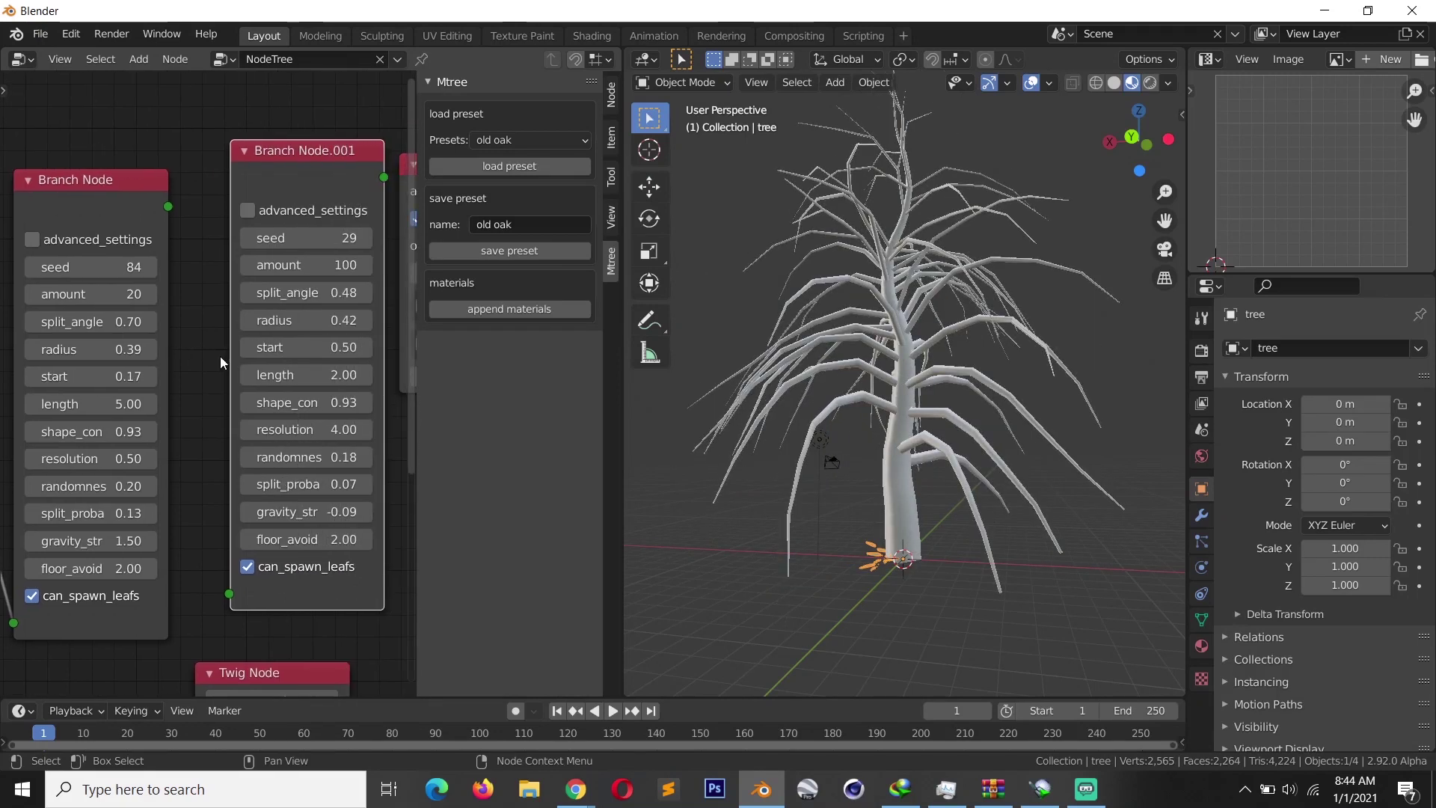
{"action": "left_click_drag", "start_coordinate": [160, 207], "coordinate": [220, 593]}
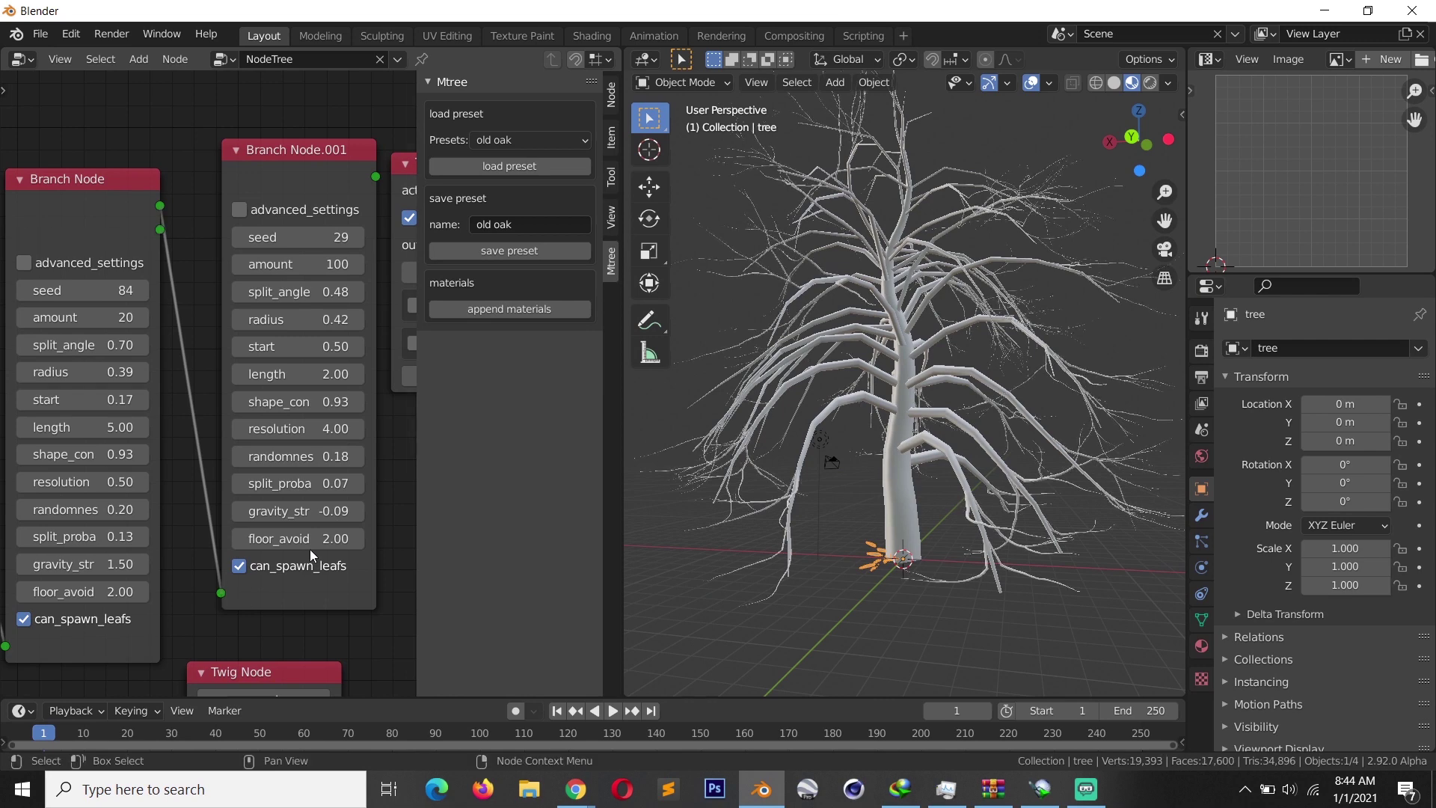
{"action": "middle_click_drag", "start_coordinate": [313, 555], "coordinate": [290, 531]}
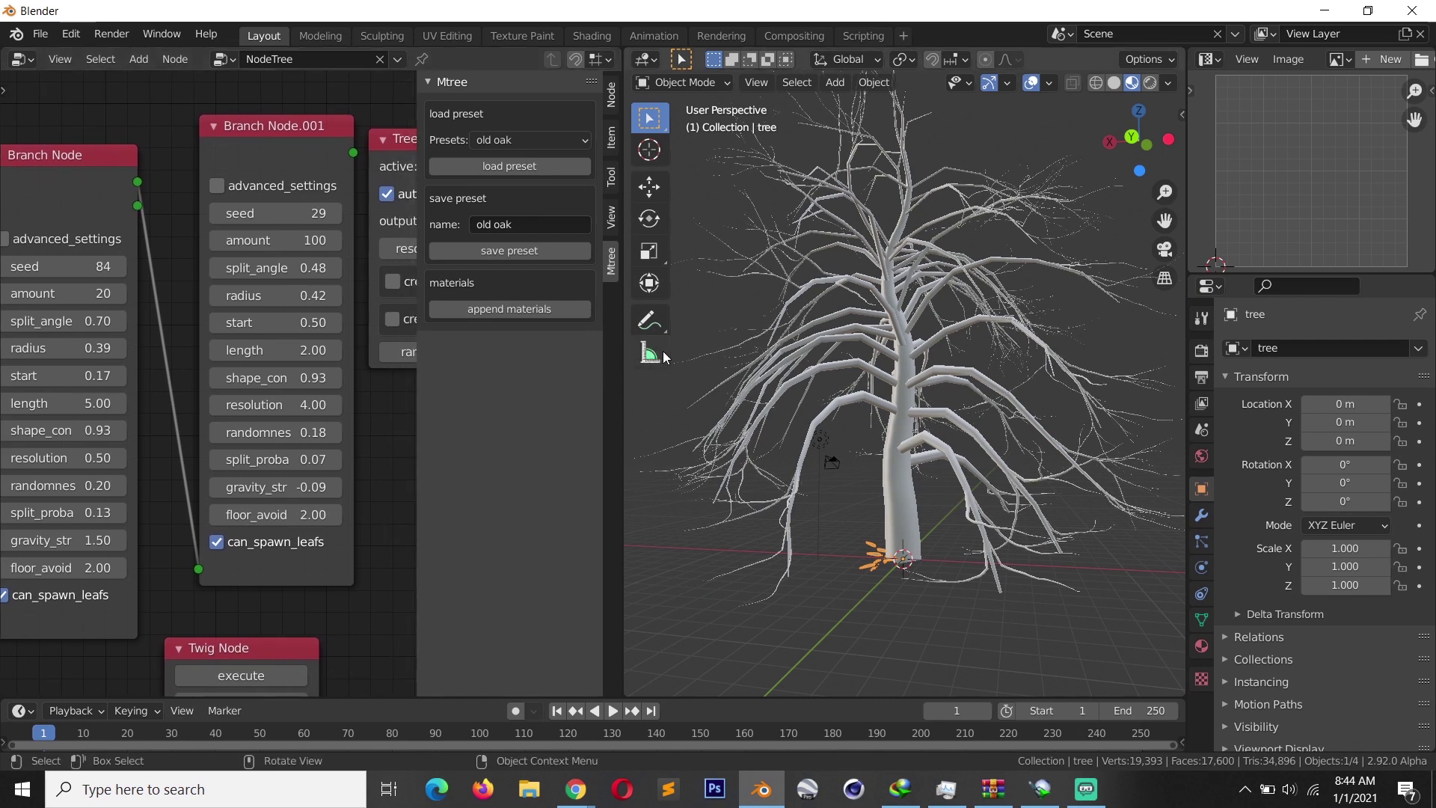
Set Branch Node.001's start to 0.11 and its radius to 0.60.
{"action": "scroll", "coordinate": [707, 365], "scroll_direction": "up", "scroll_amount": 2}
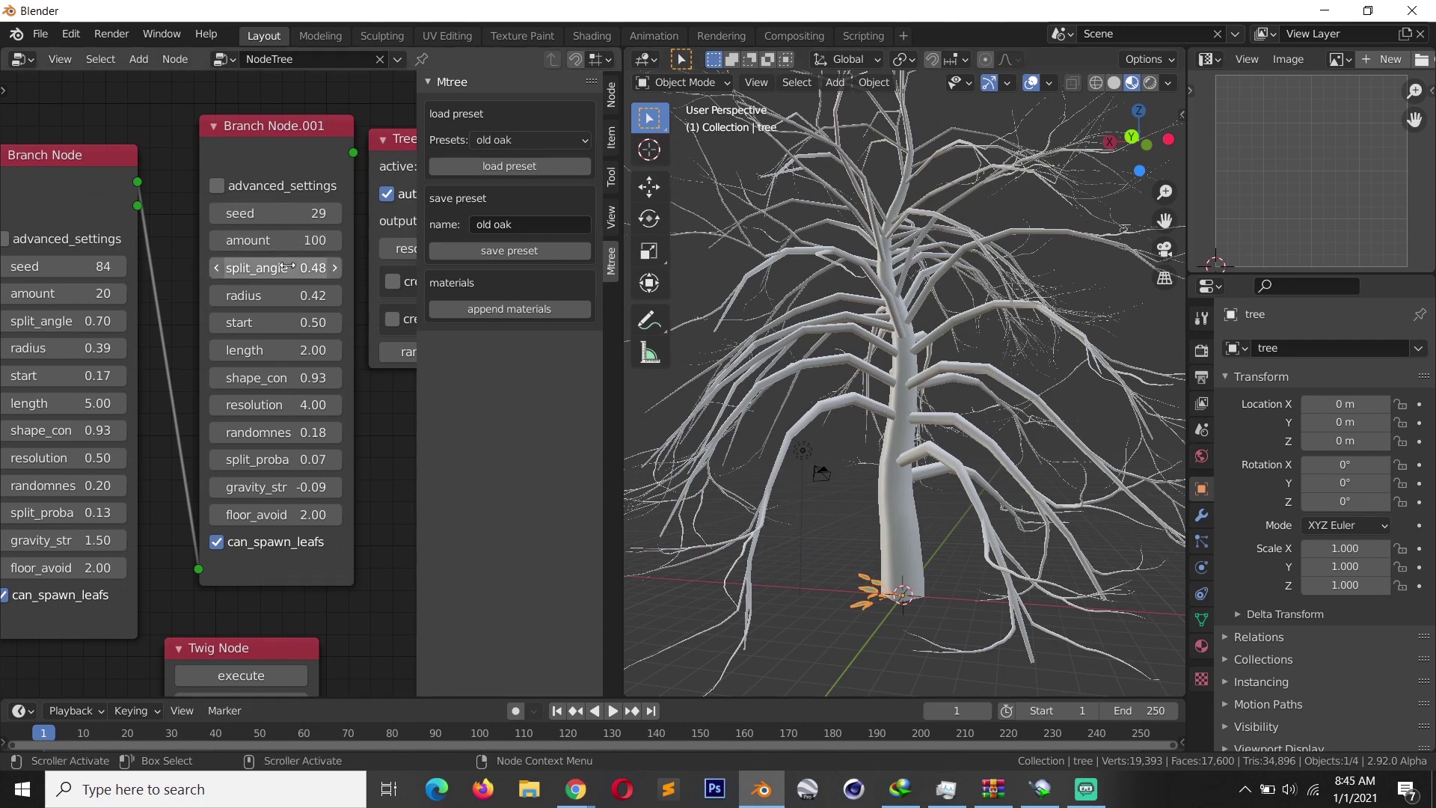
{"action": "left_click_drag", "start_coordinate": [296, 321], "coordinate": [221, 322]}
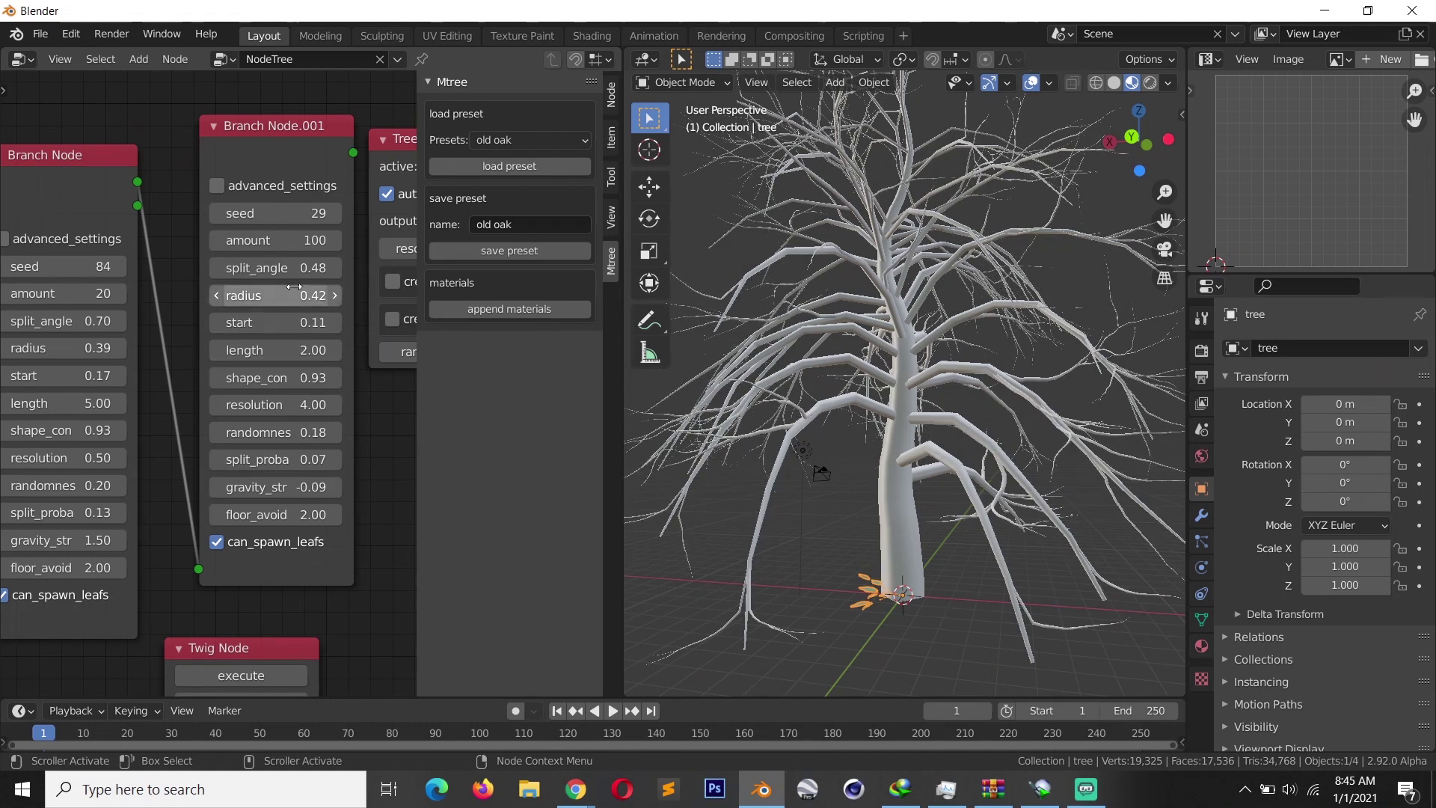
{"action": "mouse_move", "coordinate": [305, 296]}
{"action": "left_mouse_down"}
{"action": "mouse_move", "coordinate": [355, 295]}
{"action": "mouse_move", "coordinate": [303, 295]}
{"action": "left_mouse_up"}
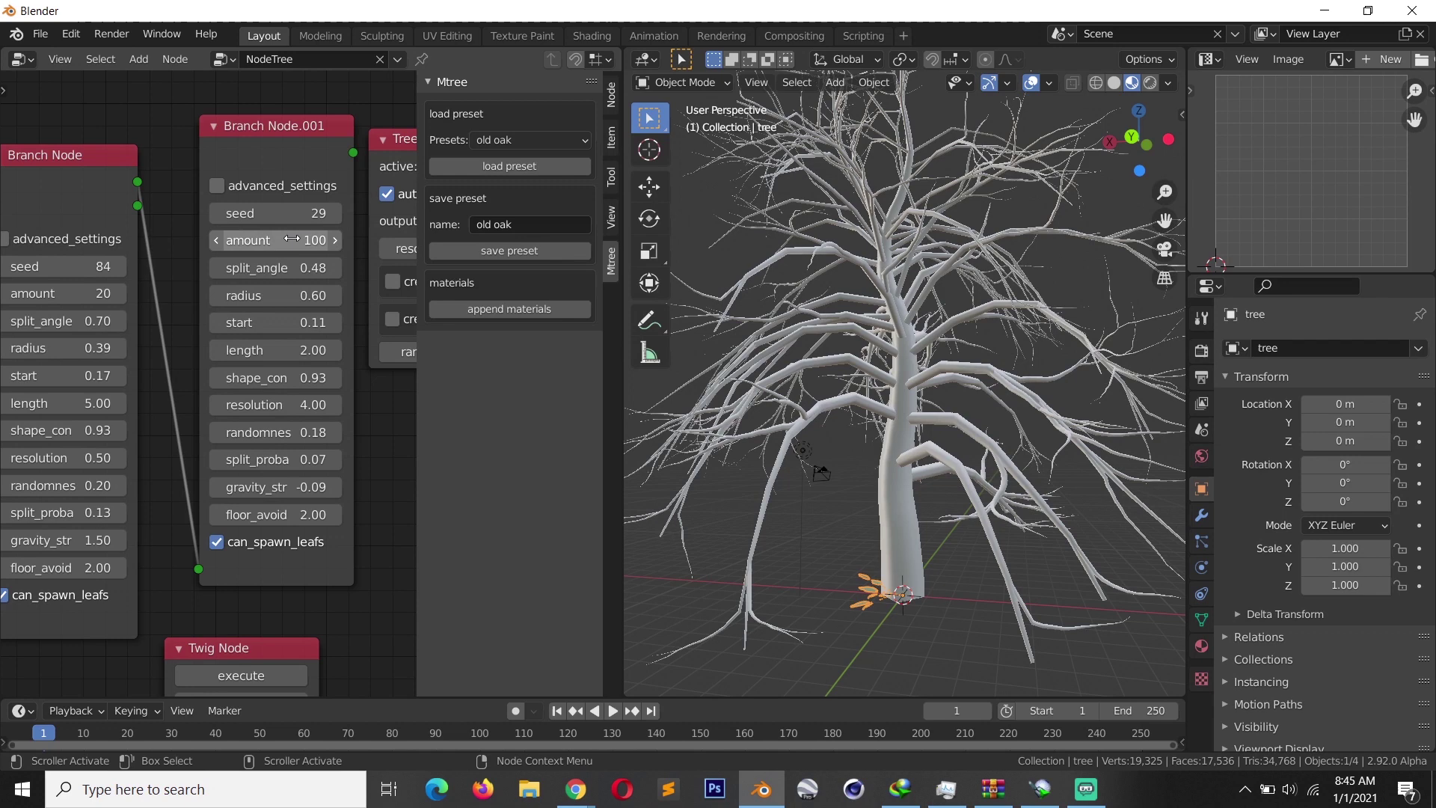
Set Branch Node.001's amount to 104 and its resolution to 3.76.
{"action": "left_click_drag", "start_coordinate": [296, 239], "coordinate": [305, 239]}
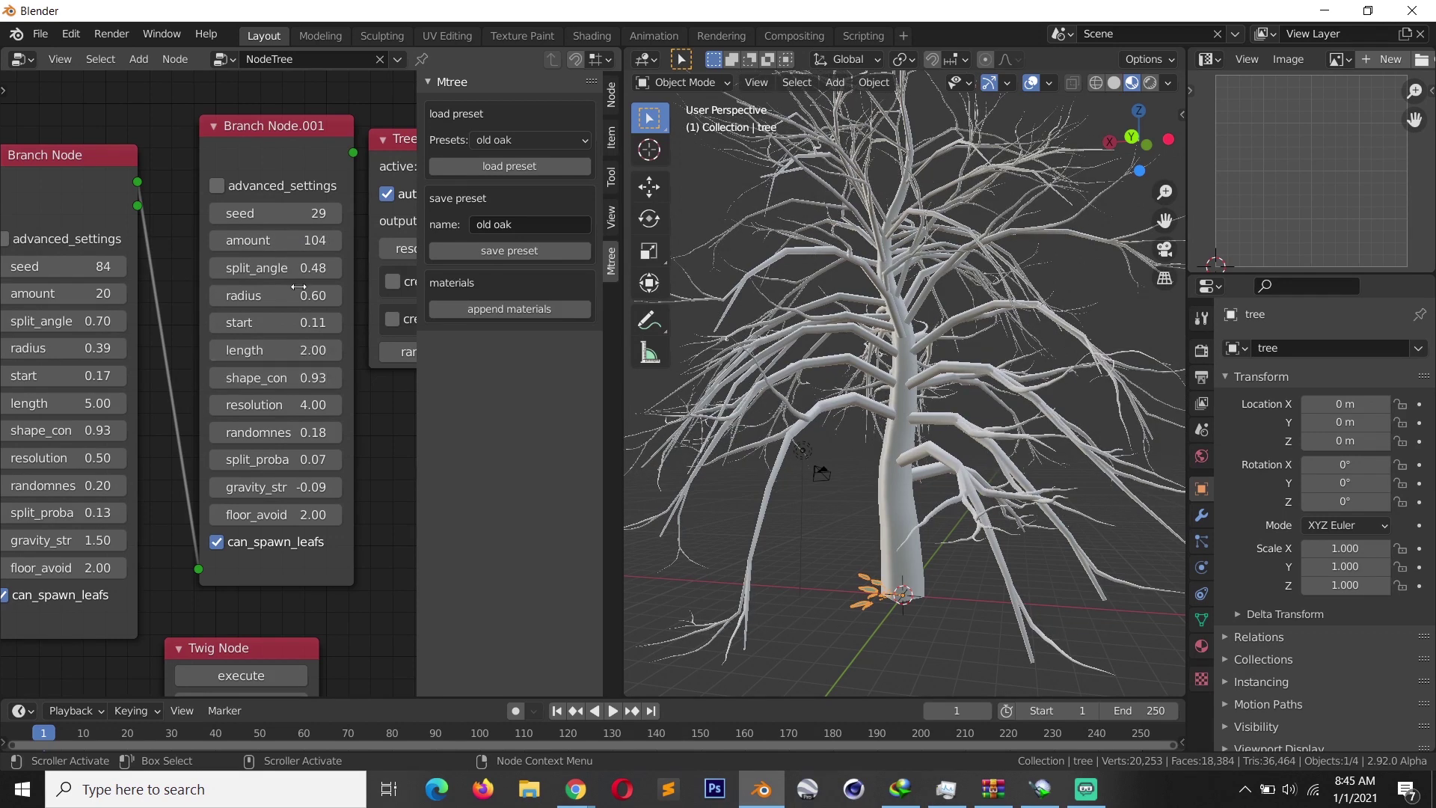
{"action": "left_click_drag", "start_coordinate": [299, 412], "coordinate": [195, 412]}
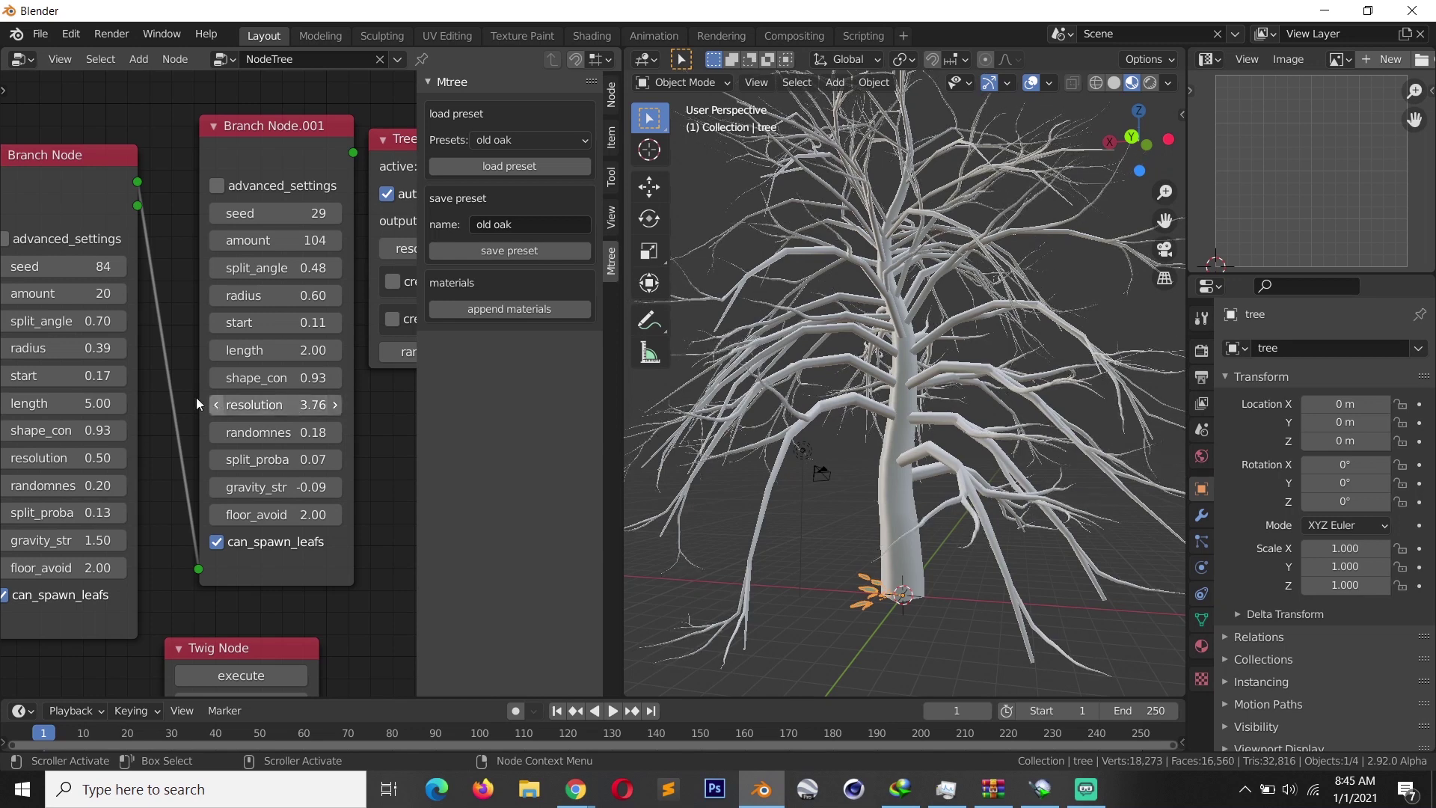
Set the first Branch Node's resolution to 0.56 and its length to 4.58.
{"action": "middle_click_drag", "start_coordinate": [114, 419], "coordinate": [228, 376]}
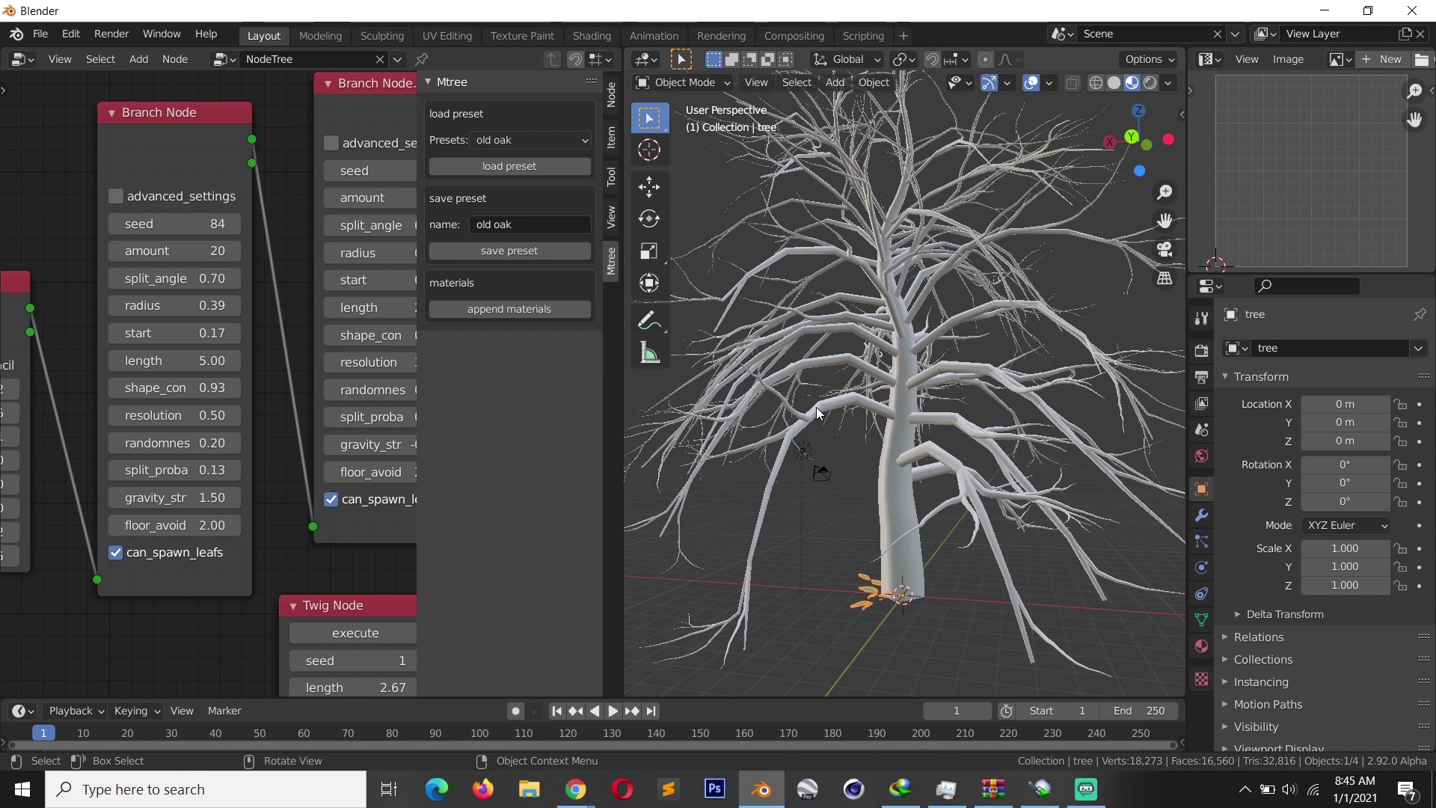
{"action": "left_click", "coordinate": [235, 416]}
{"action": "left_click", "coordinate": [235, 416]}
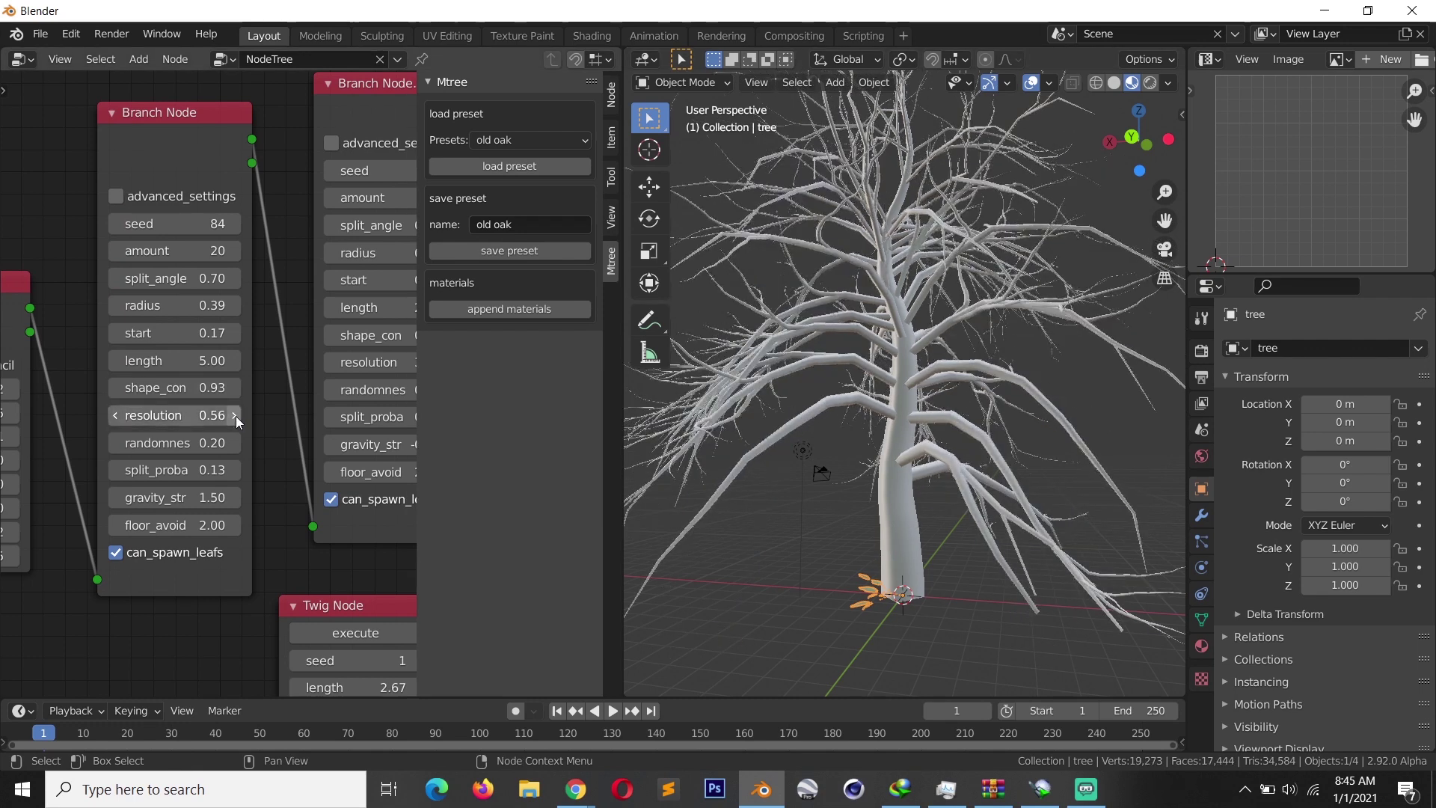
{"action": "left_click_drag", "start_coordinate": [194, 352], "coordinate": [168, 352]}
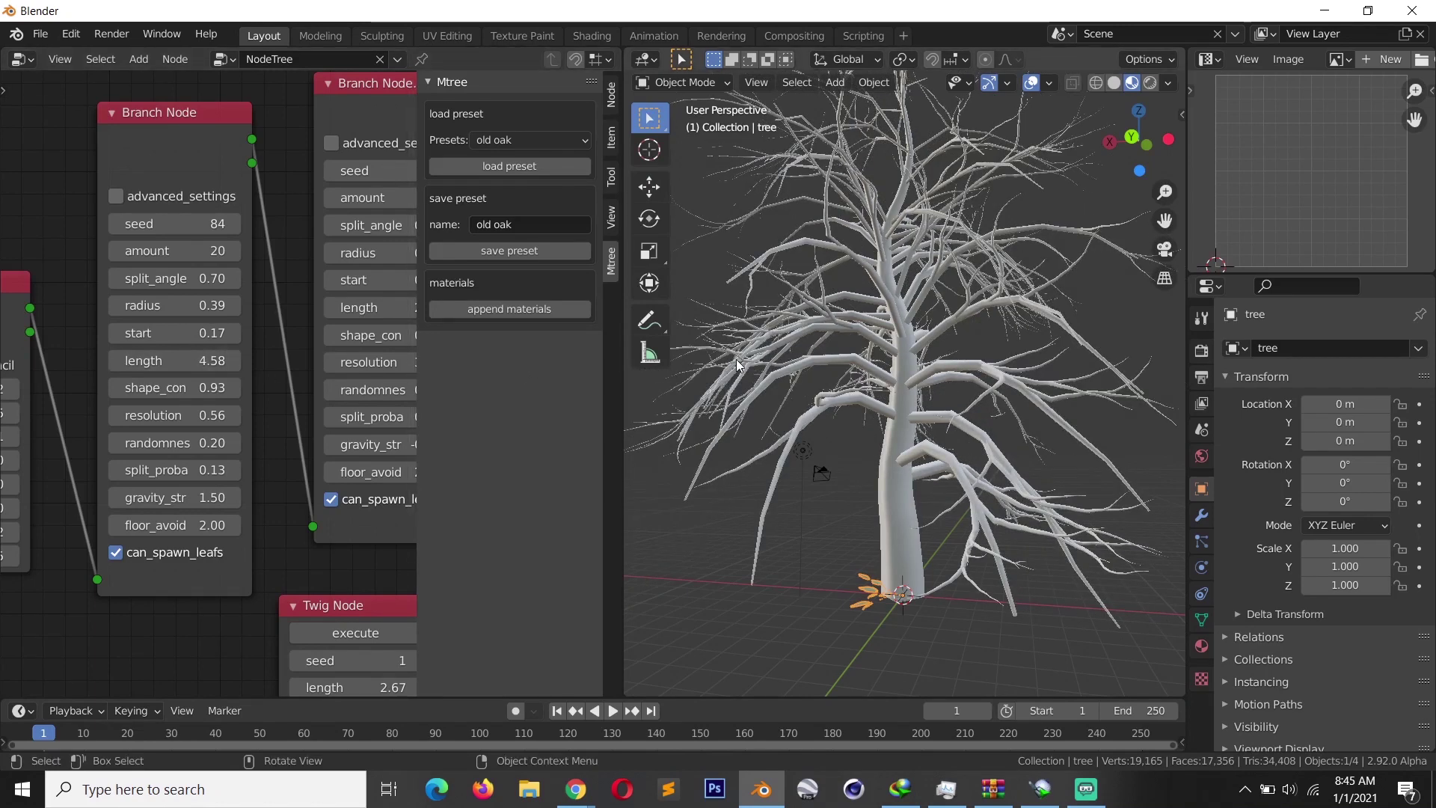
{"action": "middle_click_drag", "start_coordinate": [737, 360], "coordinate": [739, 418], "text": "shift"}
{"action": "scroll", "coordinate": [690, 348], "scroll_direction": "down", "scroll_amount": 1}
{"action": "scroll", "coordinate": [690, 349], "scroll_direction": "down", "scroll_amount": 2}
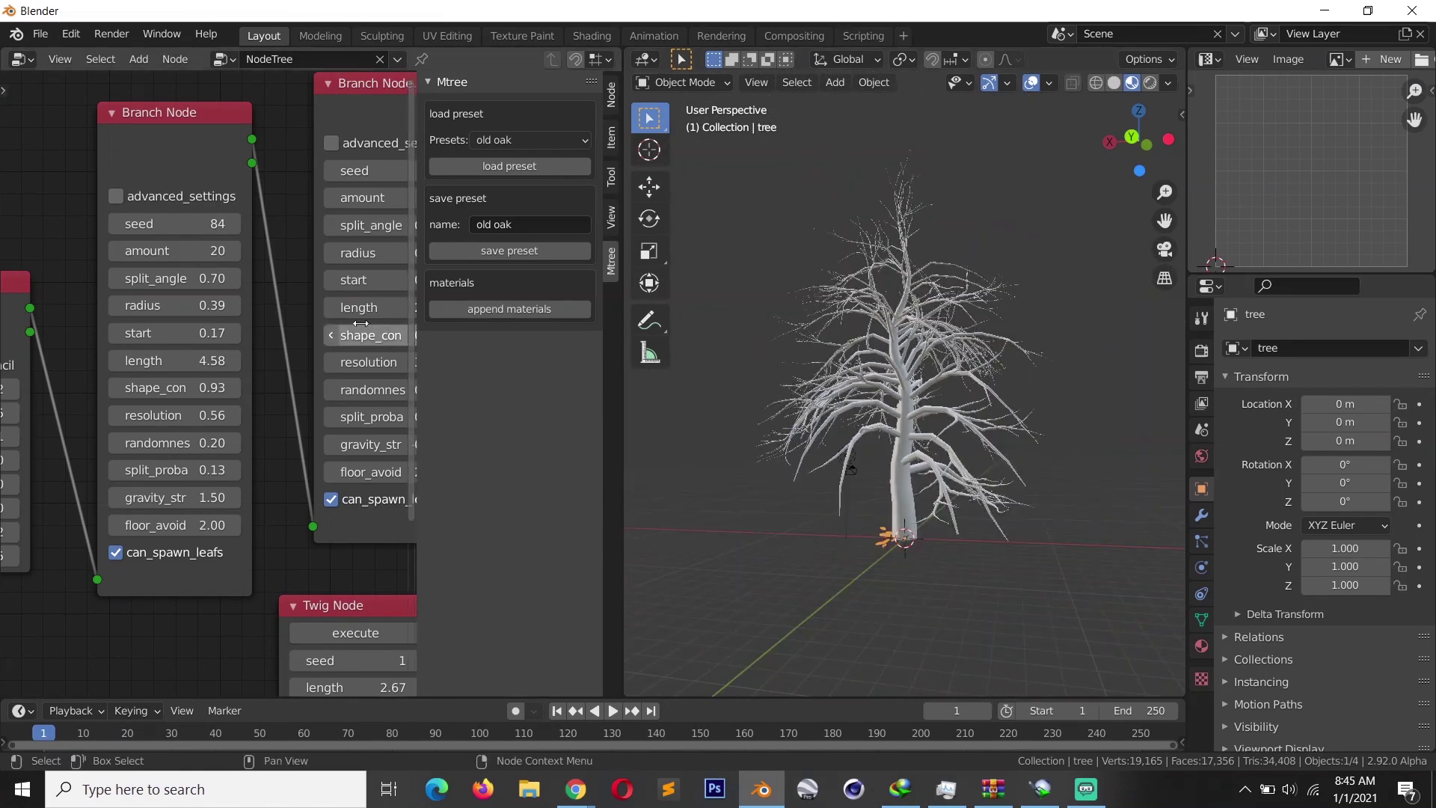
Turn on create_leafs in the Tree parameters node and view the leafy tree from another angle.
{"action": "middle_click_drag", "start_coordinate": [308, 323], "coordinate": [160, 335]}
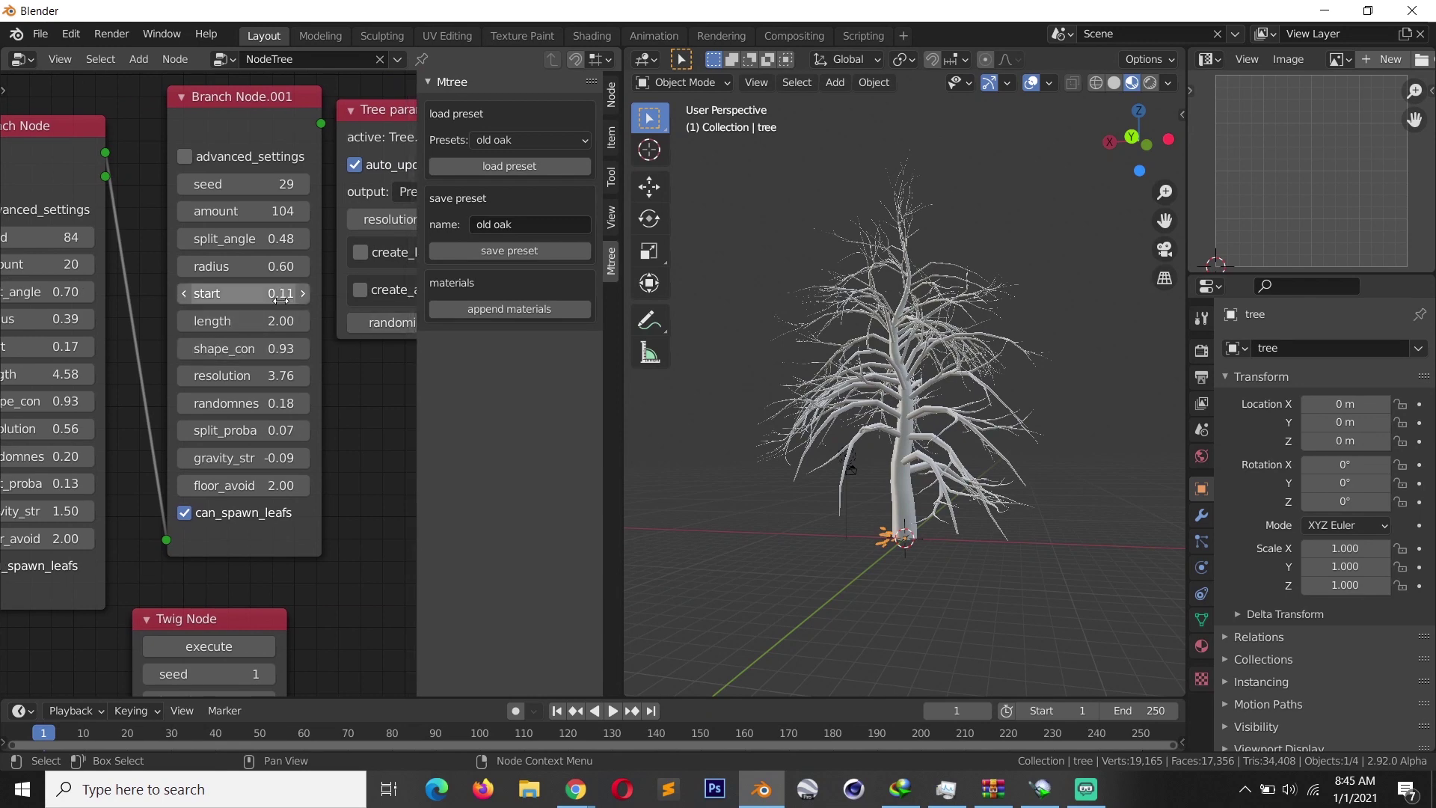
{"action": "middle_click_drag", "start_coordinate": [339, 280], "coordinate": [237, 279]}
{"action": "scroll", "coordinate": [975, 415], "scroll_direction": "up", "scroll_amount": 5}
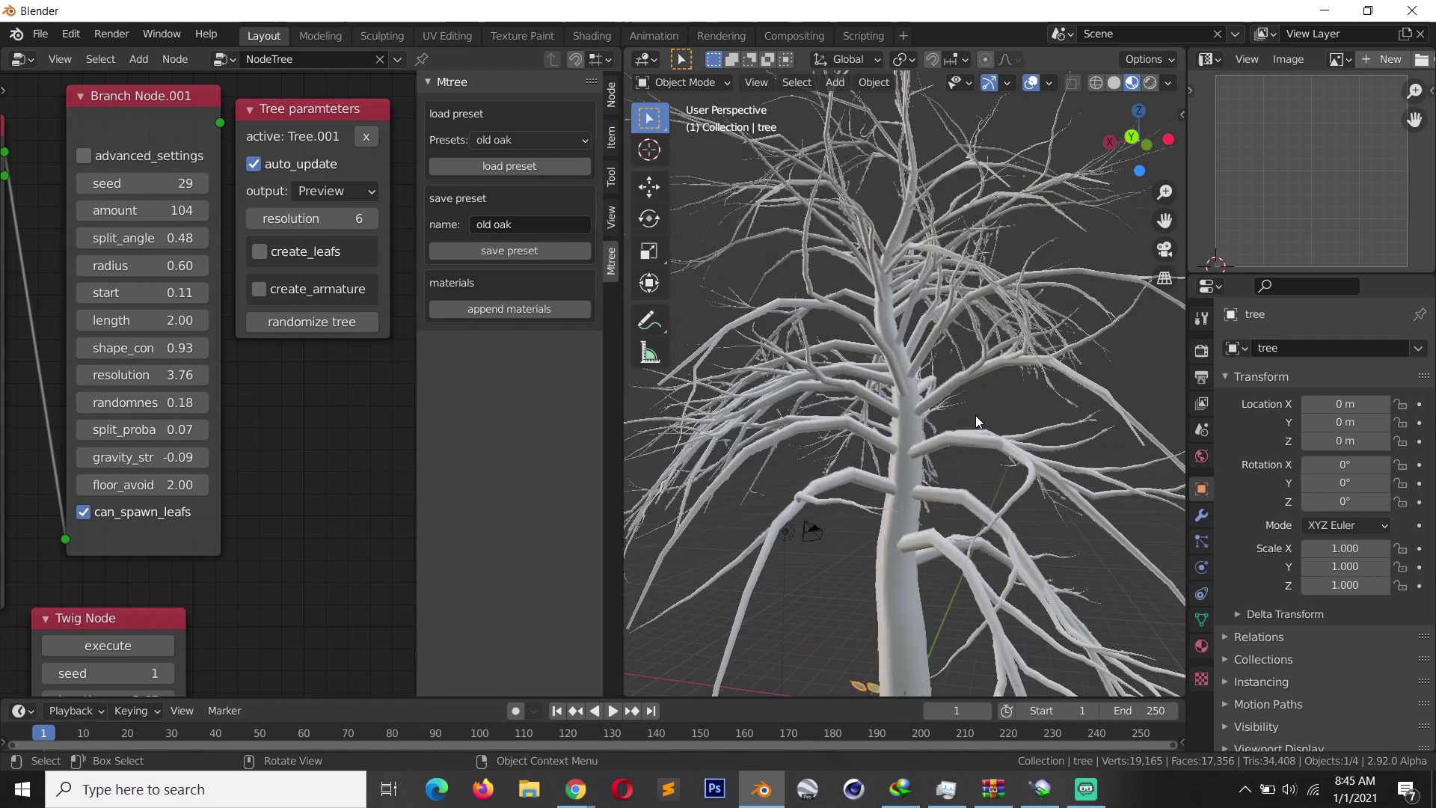
{"action": "middle_click_drag", "start_coordinate": [329, 372], "coordinate": [346, 399]}
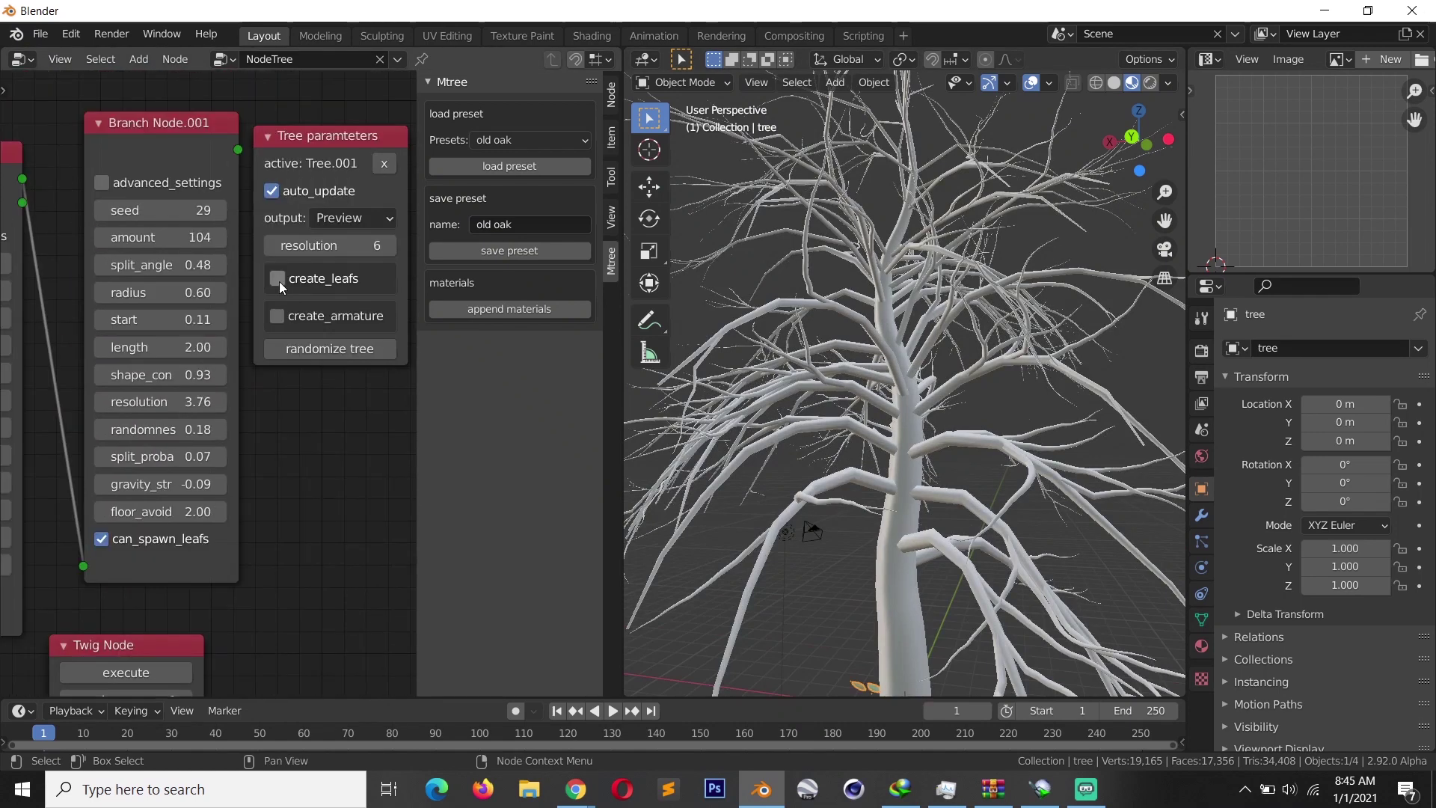
{"action": "left_click", "coordinate": [279, 282]}
{"action": "scroll", "coordinate": [801, 430], "scroll_direction": "down", "scroll_amount": 5}
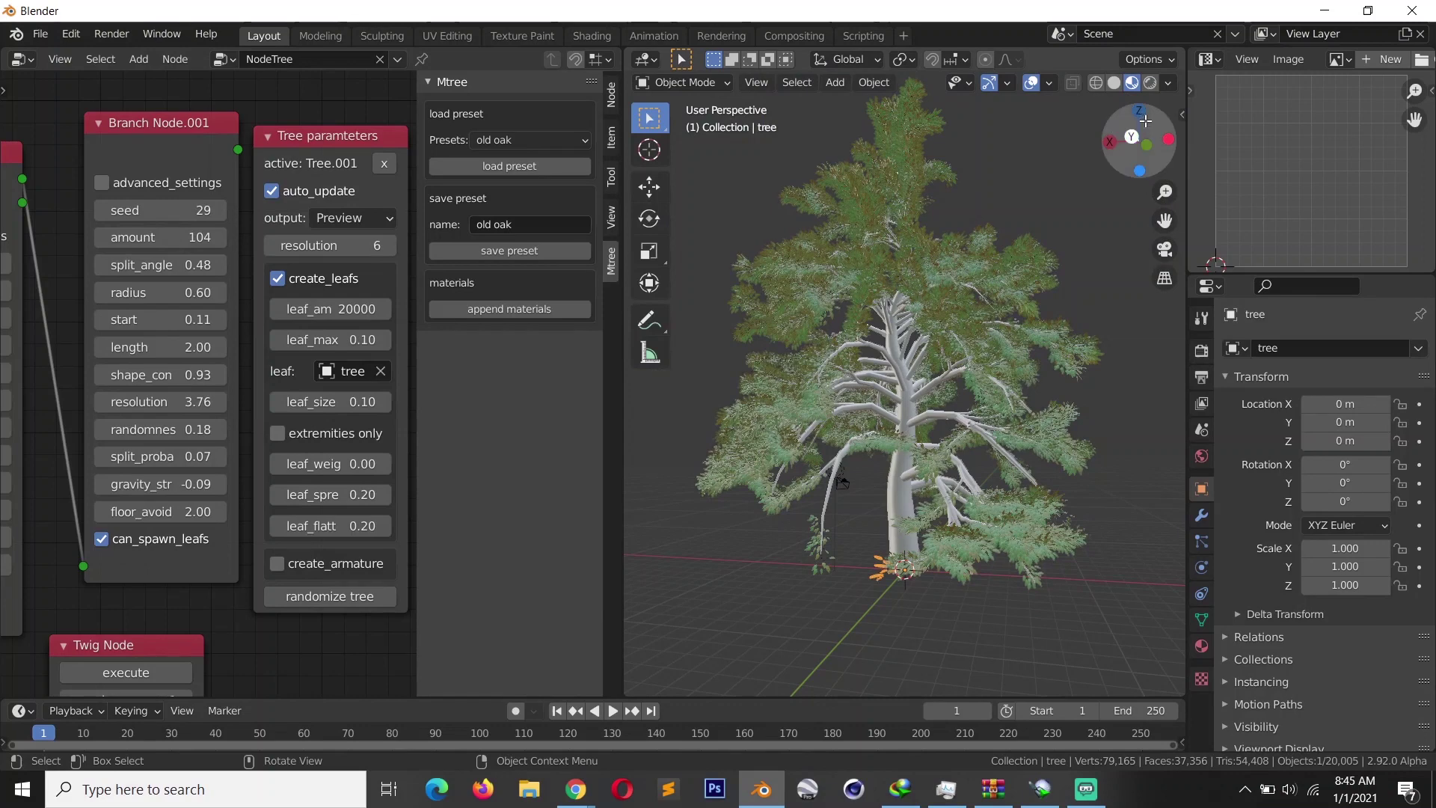
{"action": "left_click_drag", "start_coordinate": [1147, 121], "coordinate": [1118, 122]}
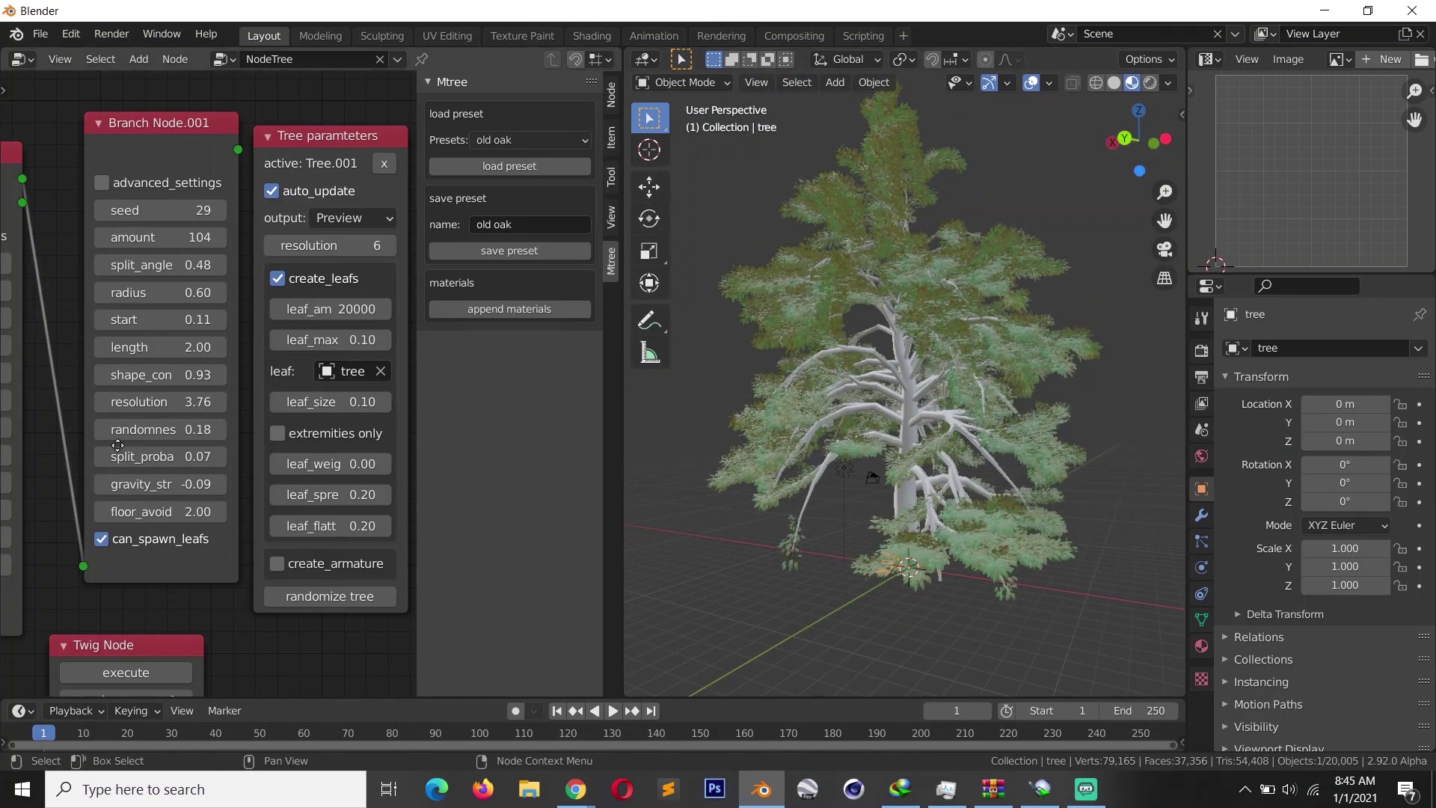
{"action": "scroll", "coordinate": [108, 516], "scroll_direction": "down", "scroll_amount": 6, "text": "shift"}
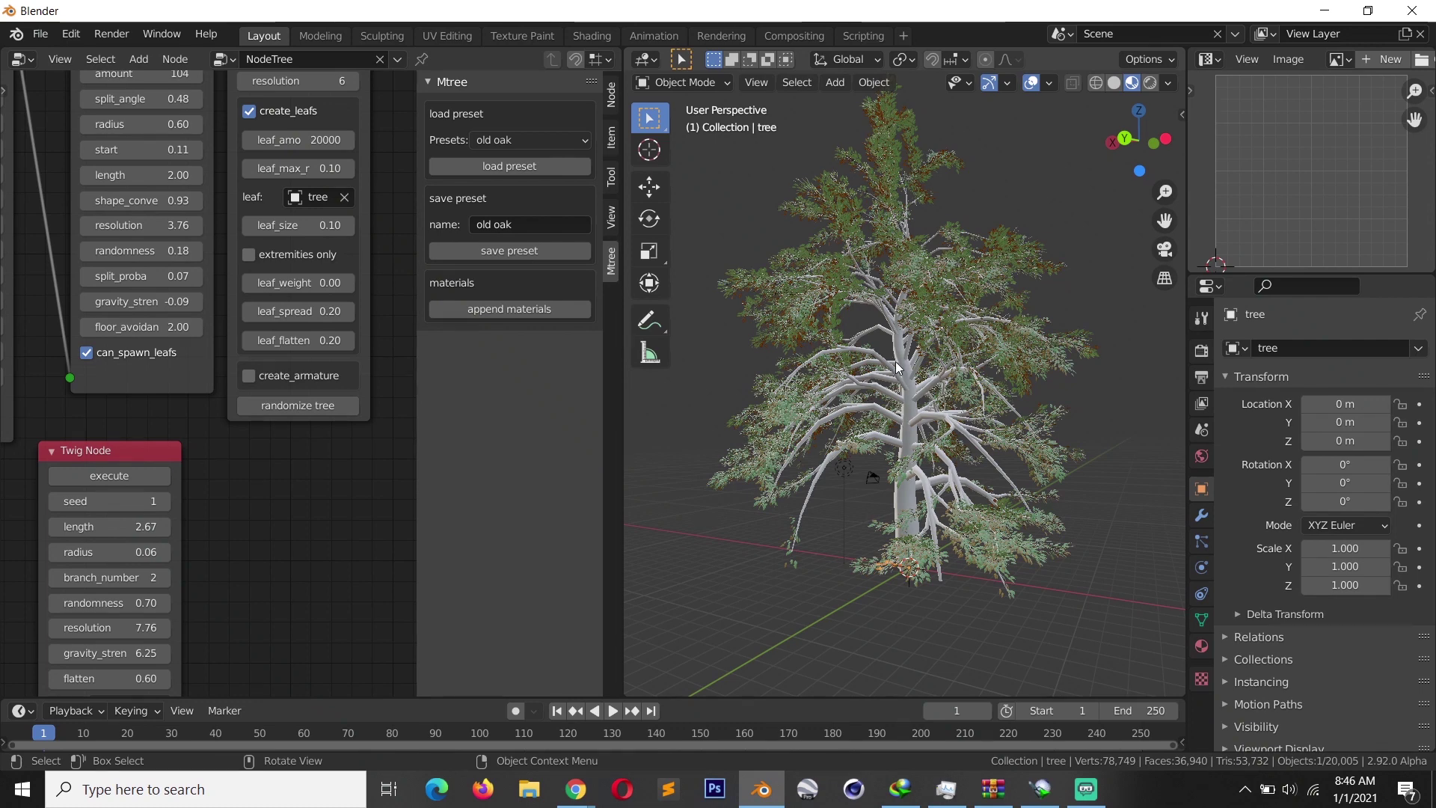
Append the Mtree materials and assign the Redwood material to the tree's trunk and branches.
{"action": "left_click", "coordinate": [510, 311]}
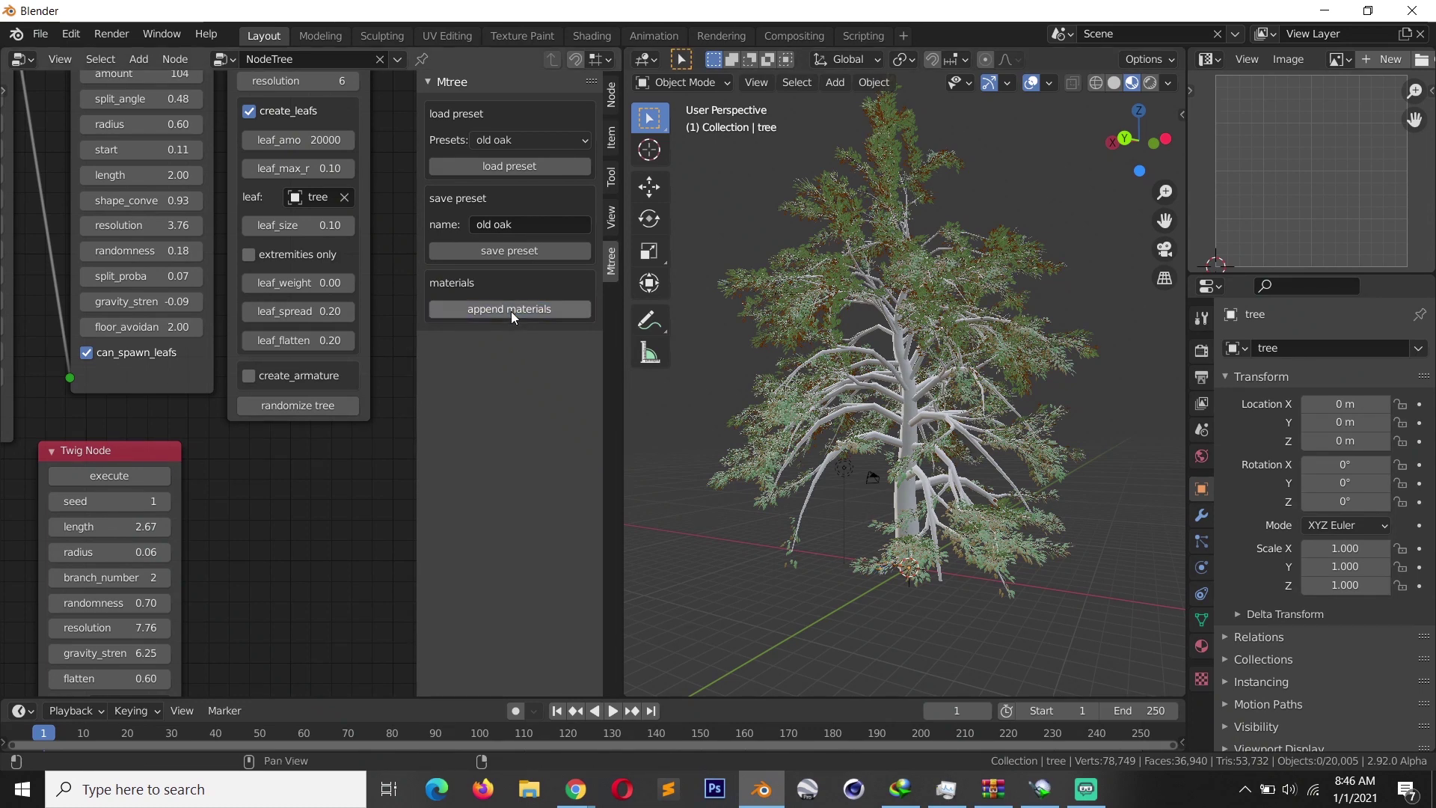
{"action": "left_click", "coordinate": [897, 503]}
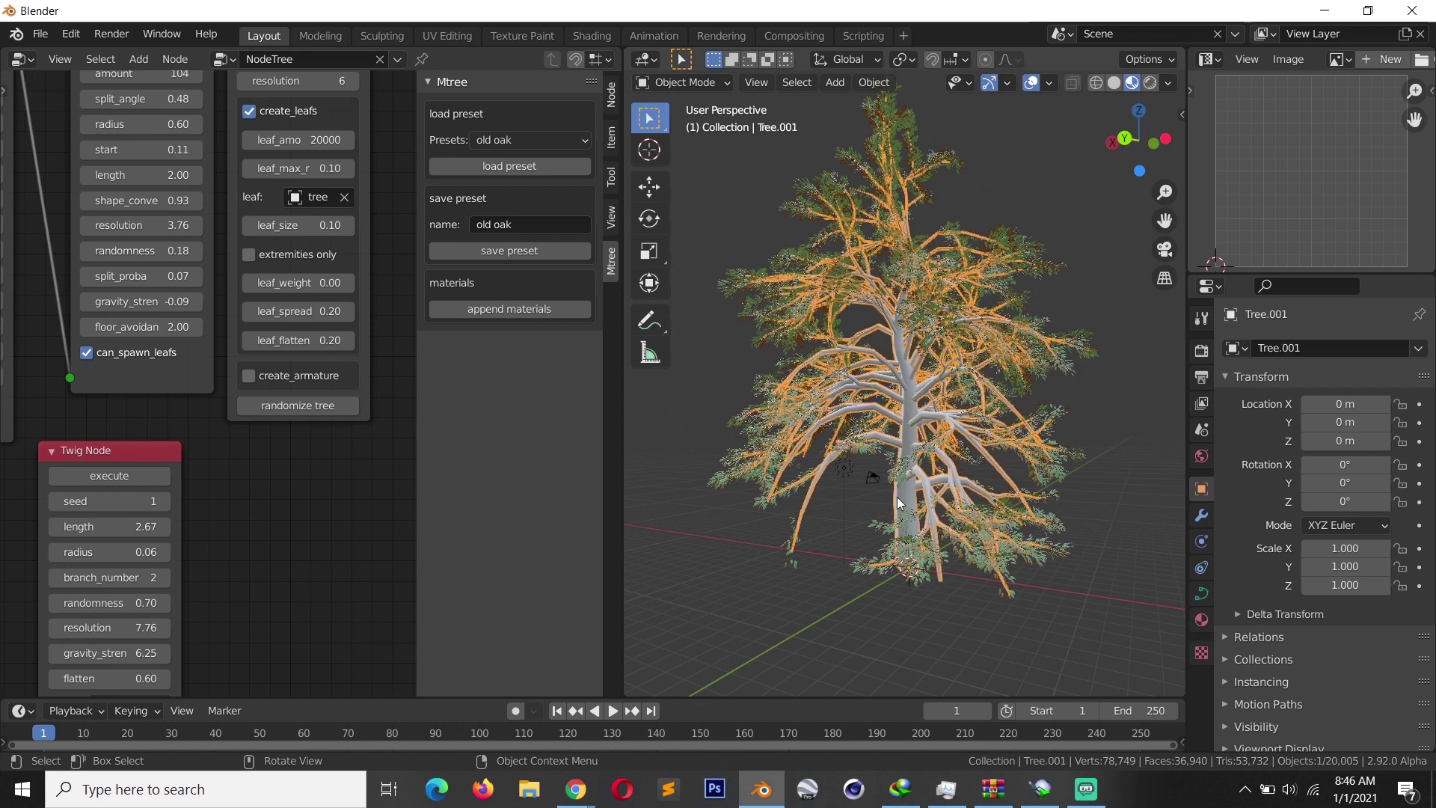
{"action": "left_click", "coordinate": [1202, 621]}
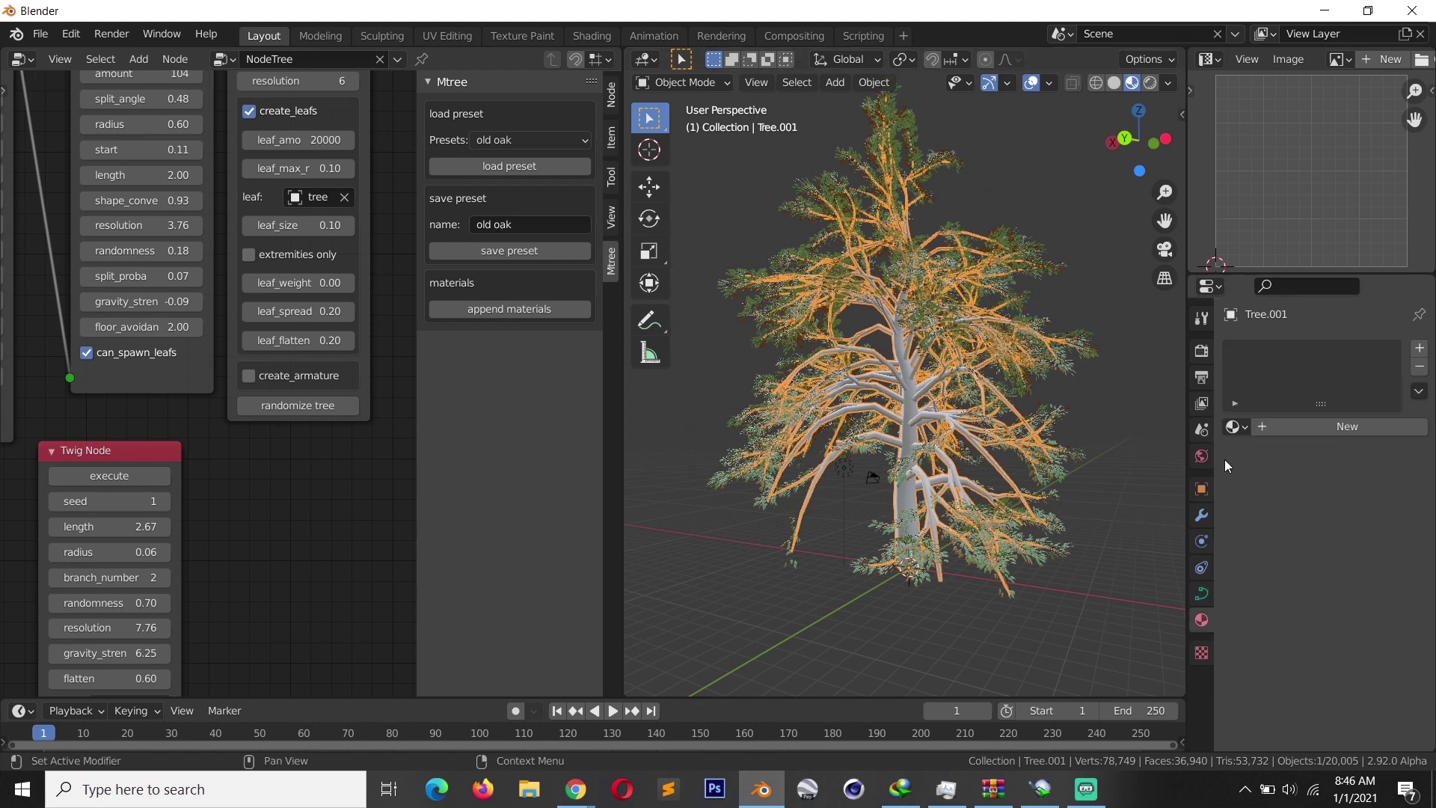
{"action": "left_click", "coordinate": [1235, 426]}
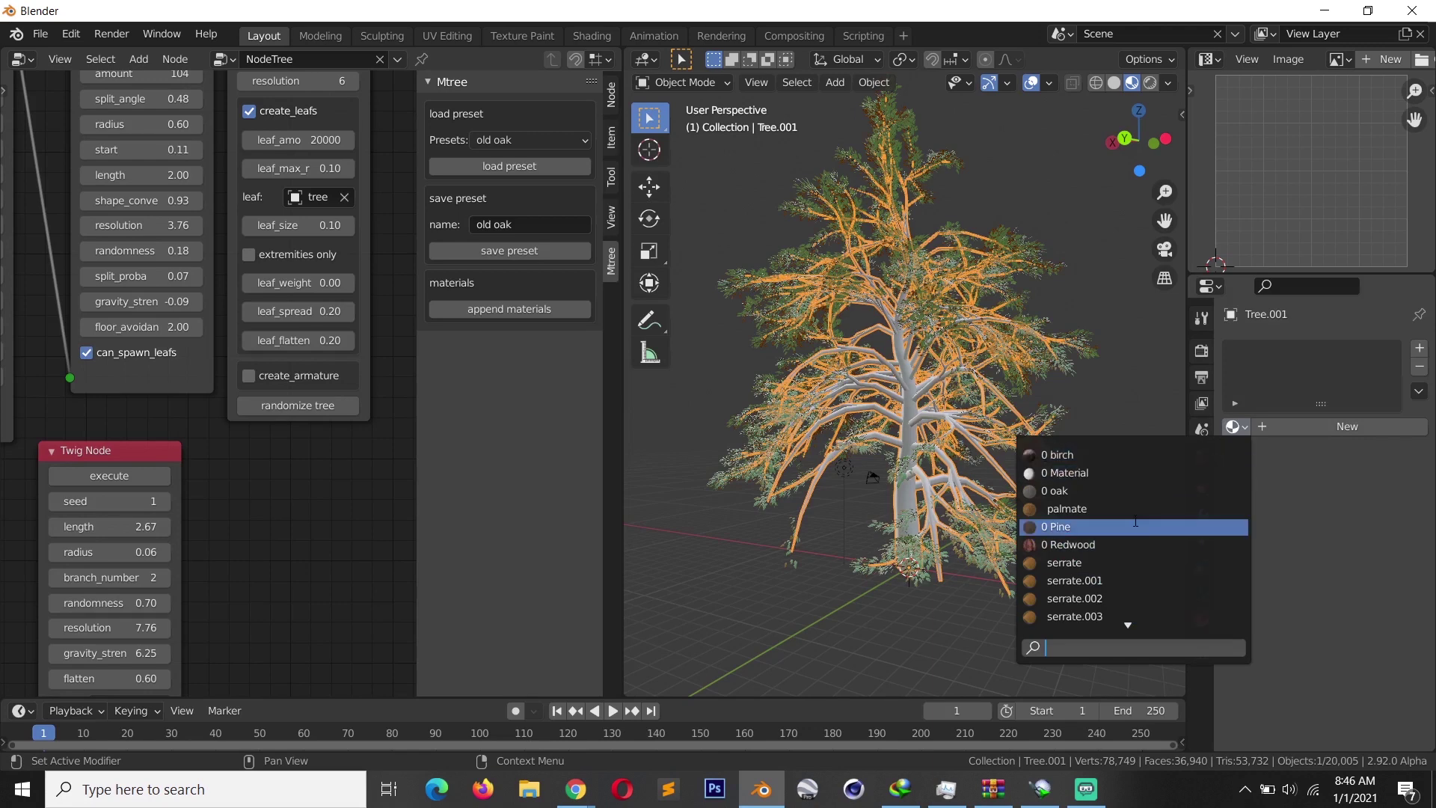
{"action": "left_click", "coordinate": [1137, 541]}
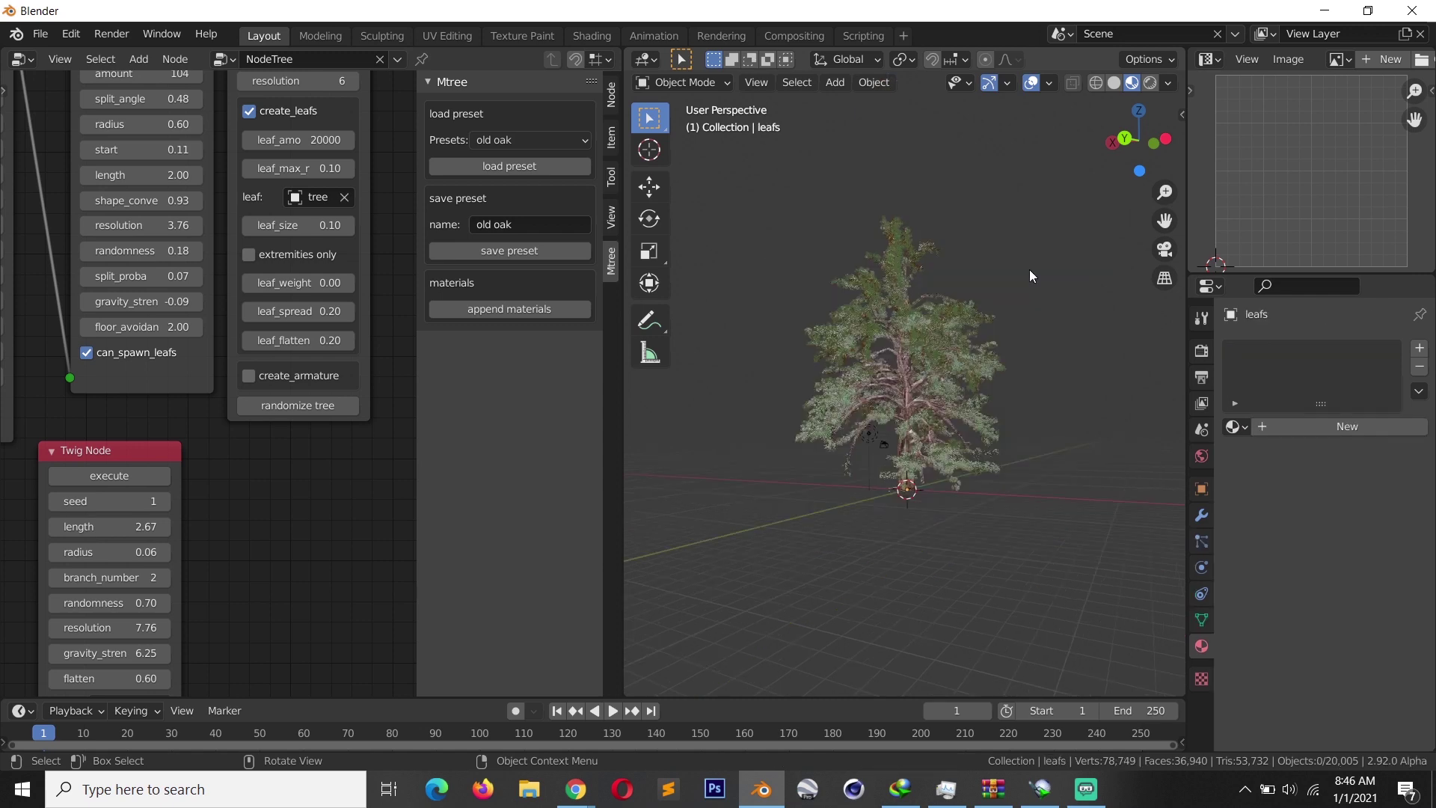
{"action": "scroll", "coordinate": [1029, 270], "scroll_direction": "up", "scroll_amount": 5}
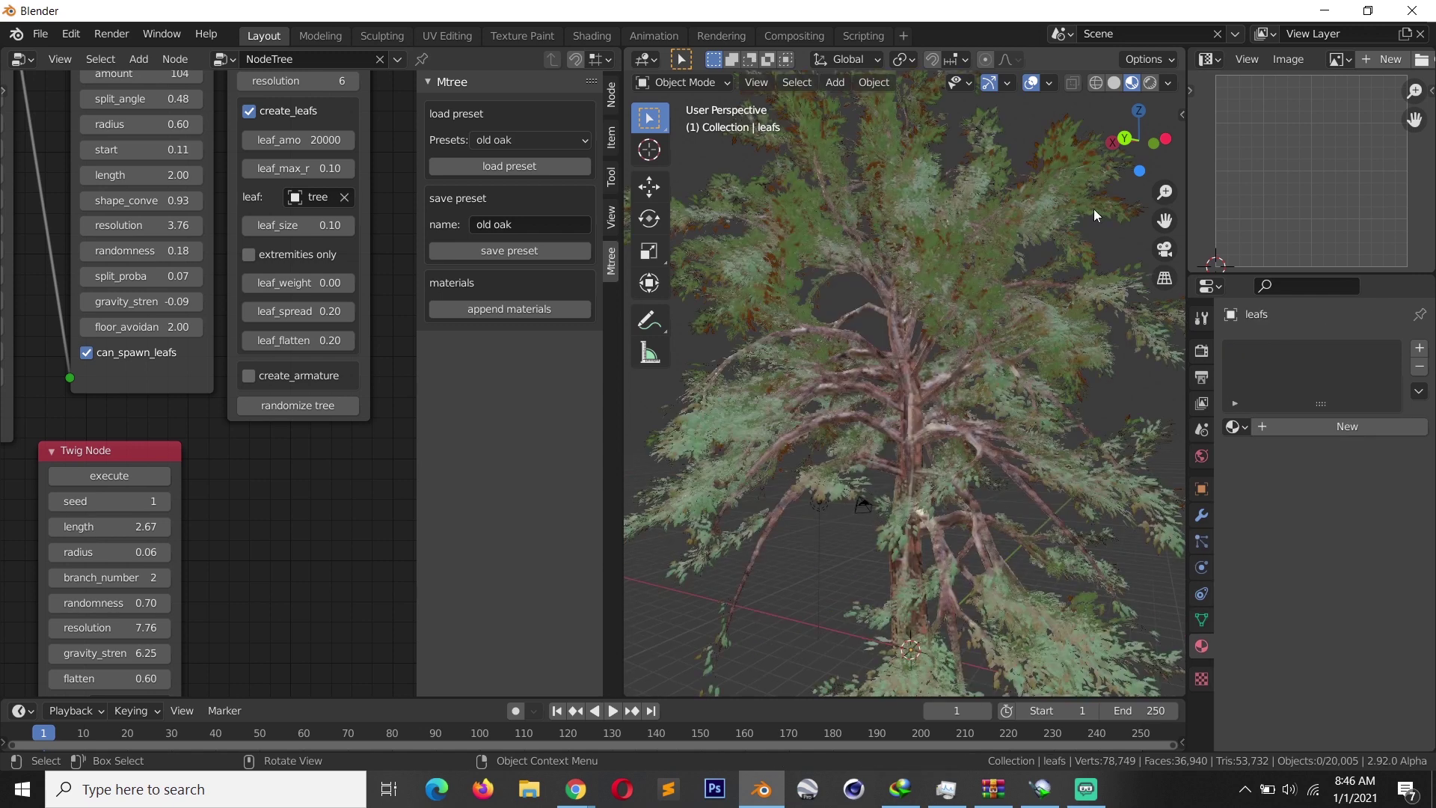
Switch the viewport to rendered shading and open the scene's render settings.
{"action": "left_click", "coordinate": [1150, 82]}
{"action": "left_click", "coordinate": [1201, 350]}
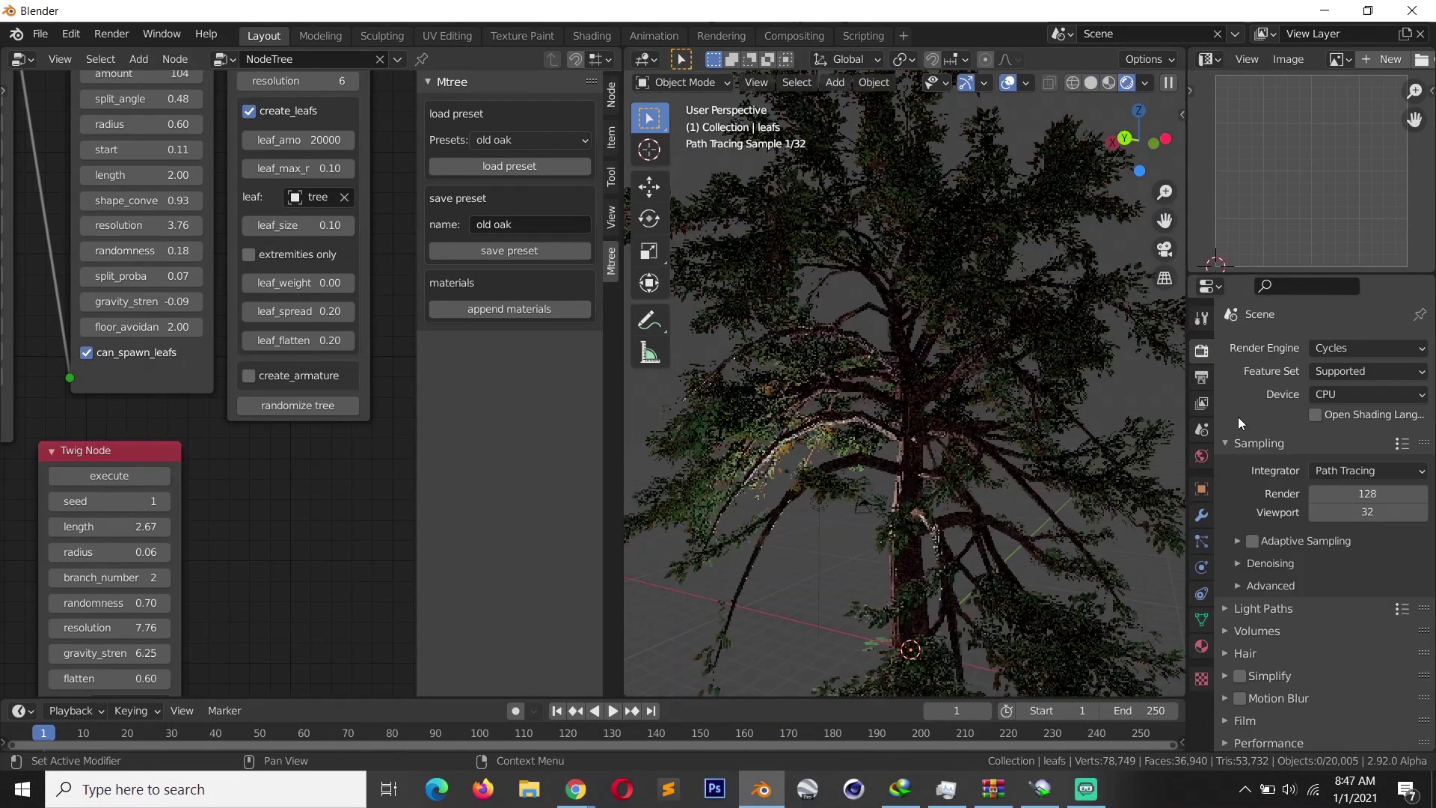
Use a Sky Texture for the world background color and set the Cycles render device to GPU Compute.
{"action": "left_click", "coordinate": [1201, 456]}
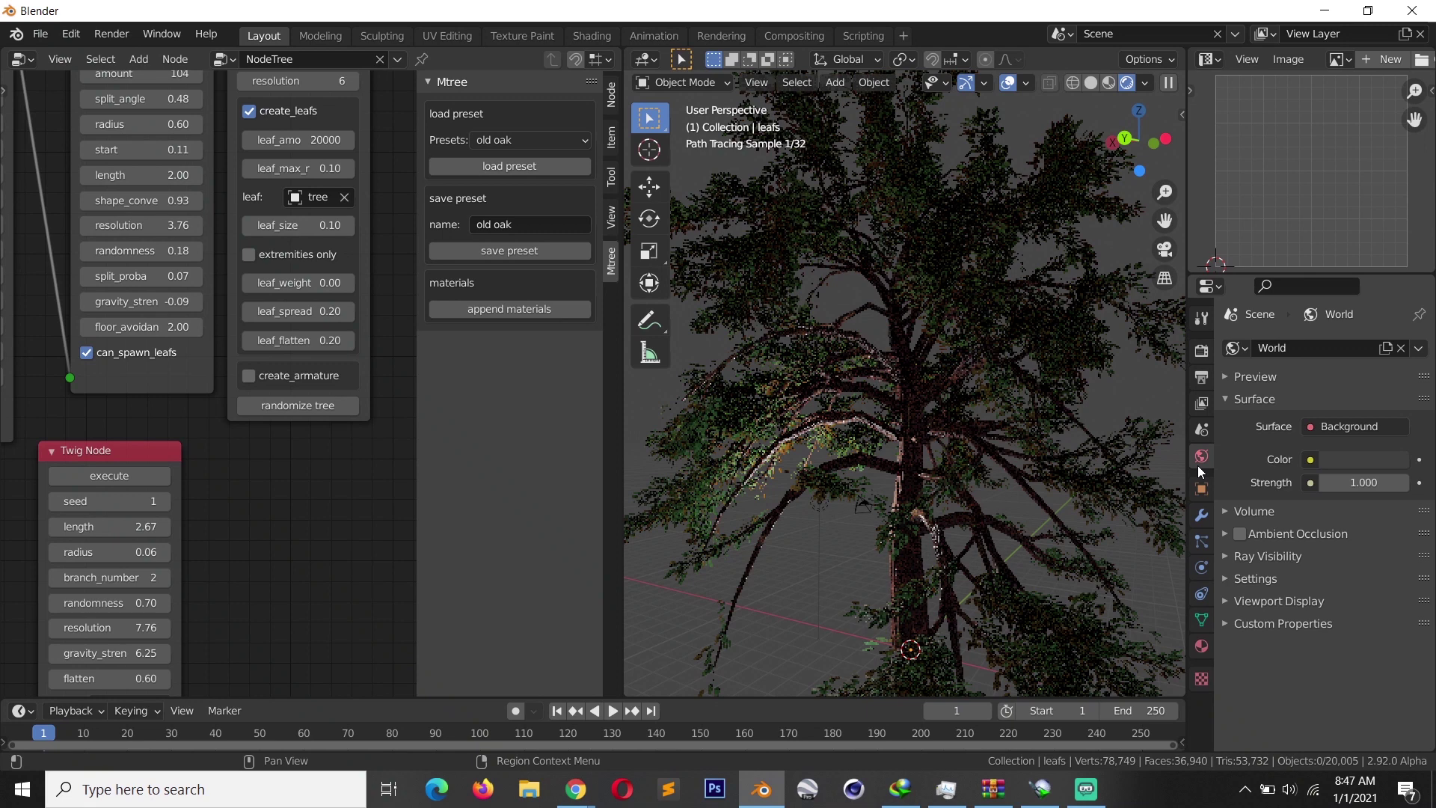
{"action": "left_click", "coordinate": [1310, 459]}
{"action": "left_click", "coordinate": [784, 60]}
{"action": "left_click", "coordinate": [1201, 350]}
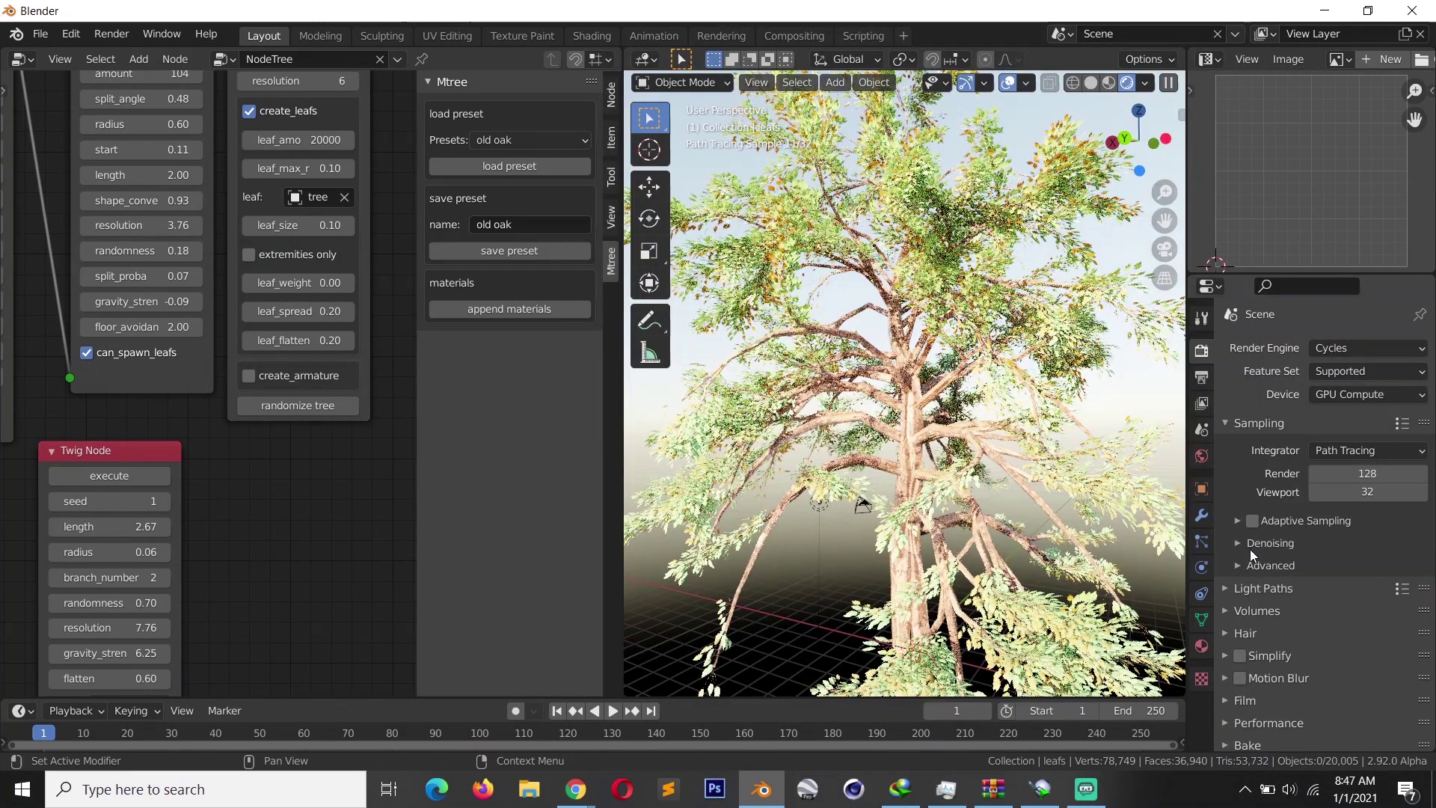